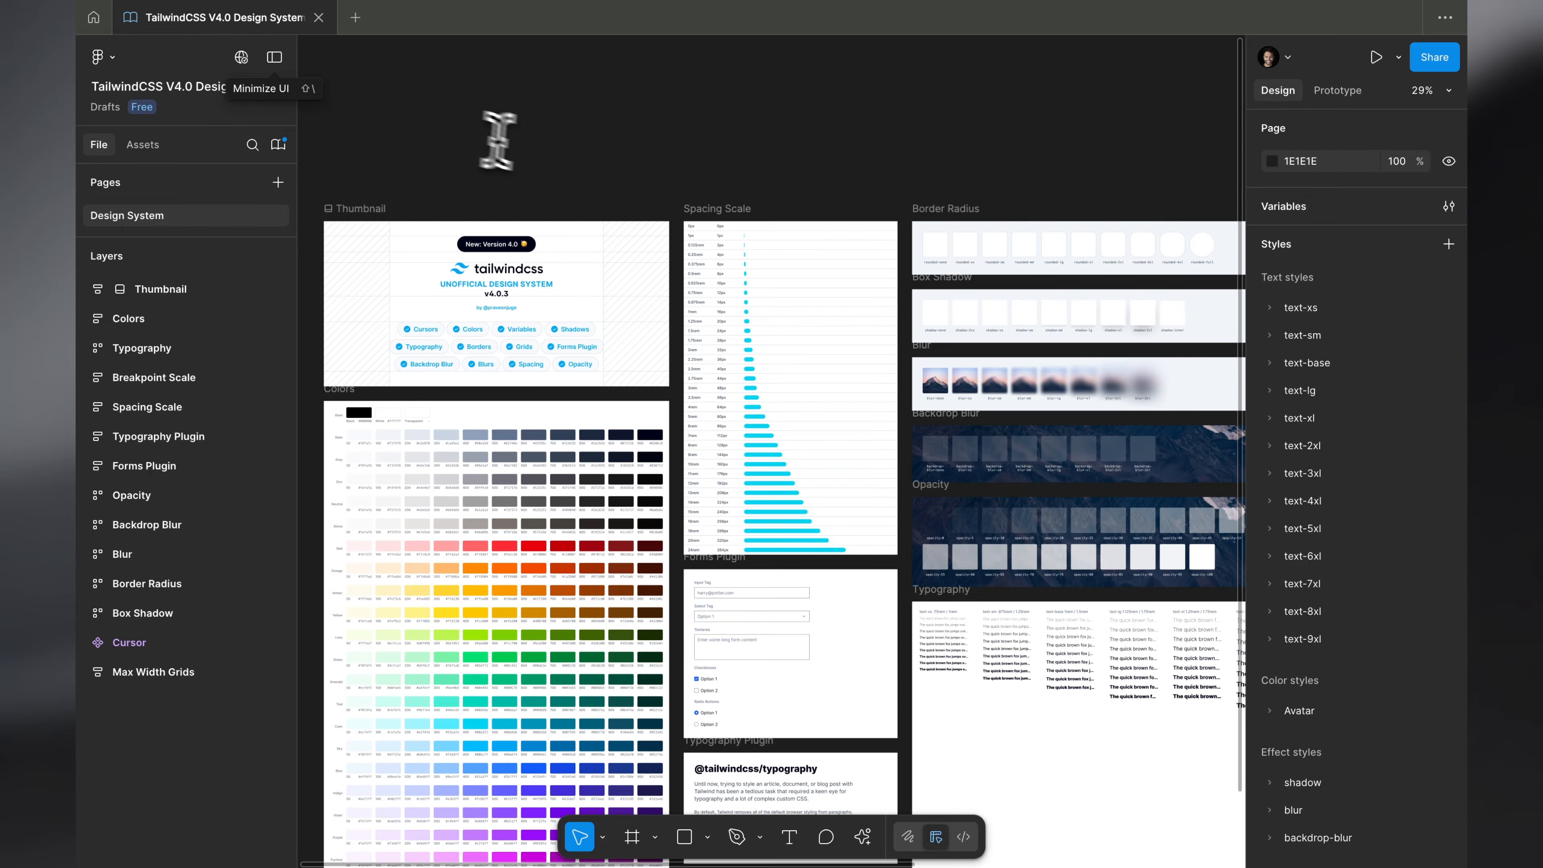
# - Look over the design system boards, including Max Width Grids, Breakpoint Scale and Typography, and the file's list of styles
pyautogui.hscroll(10, 593, 164)
pyautogui.scroll(-3, 592, 164)
pyautogui.scroll(-1, 592, 173)
pyautogui.scroll(3, 592, 173)
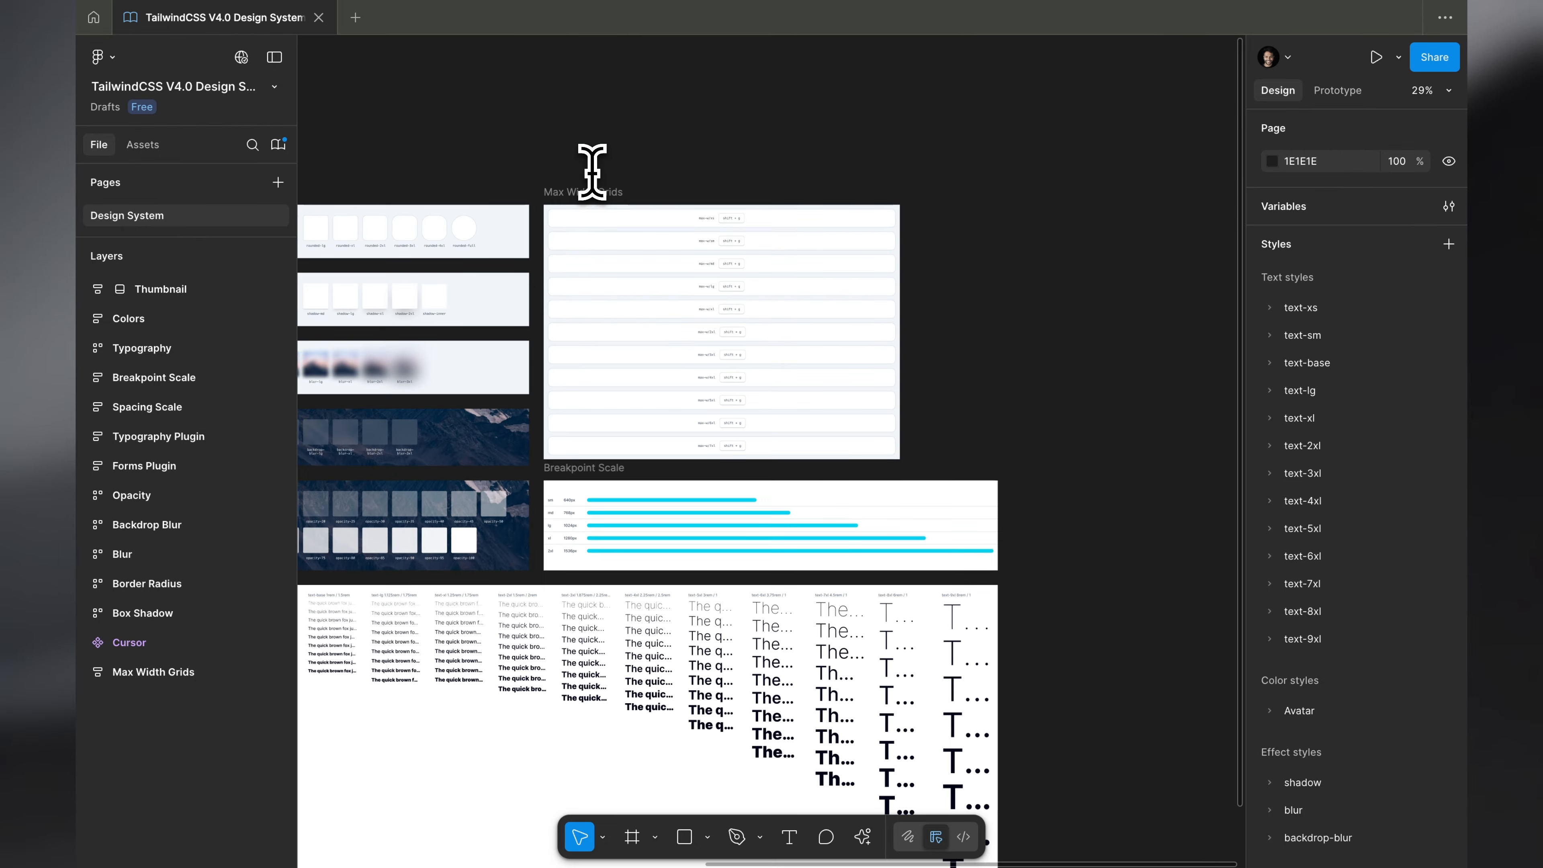
pyautogui.scroll(-3, 592, 173)
pyautogui.hscroll(-4, 592, 173)
pyautogui.hscroll(5, 592, 173)
pyautogui.scroll(1, 592, 173)
pyautogui.hscroll(3, 592, 173)
pyautogui.scroll(3, 592, 173)
pyautogui.scroll(-5, 1306, 546)
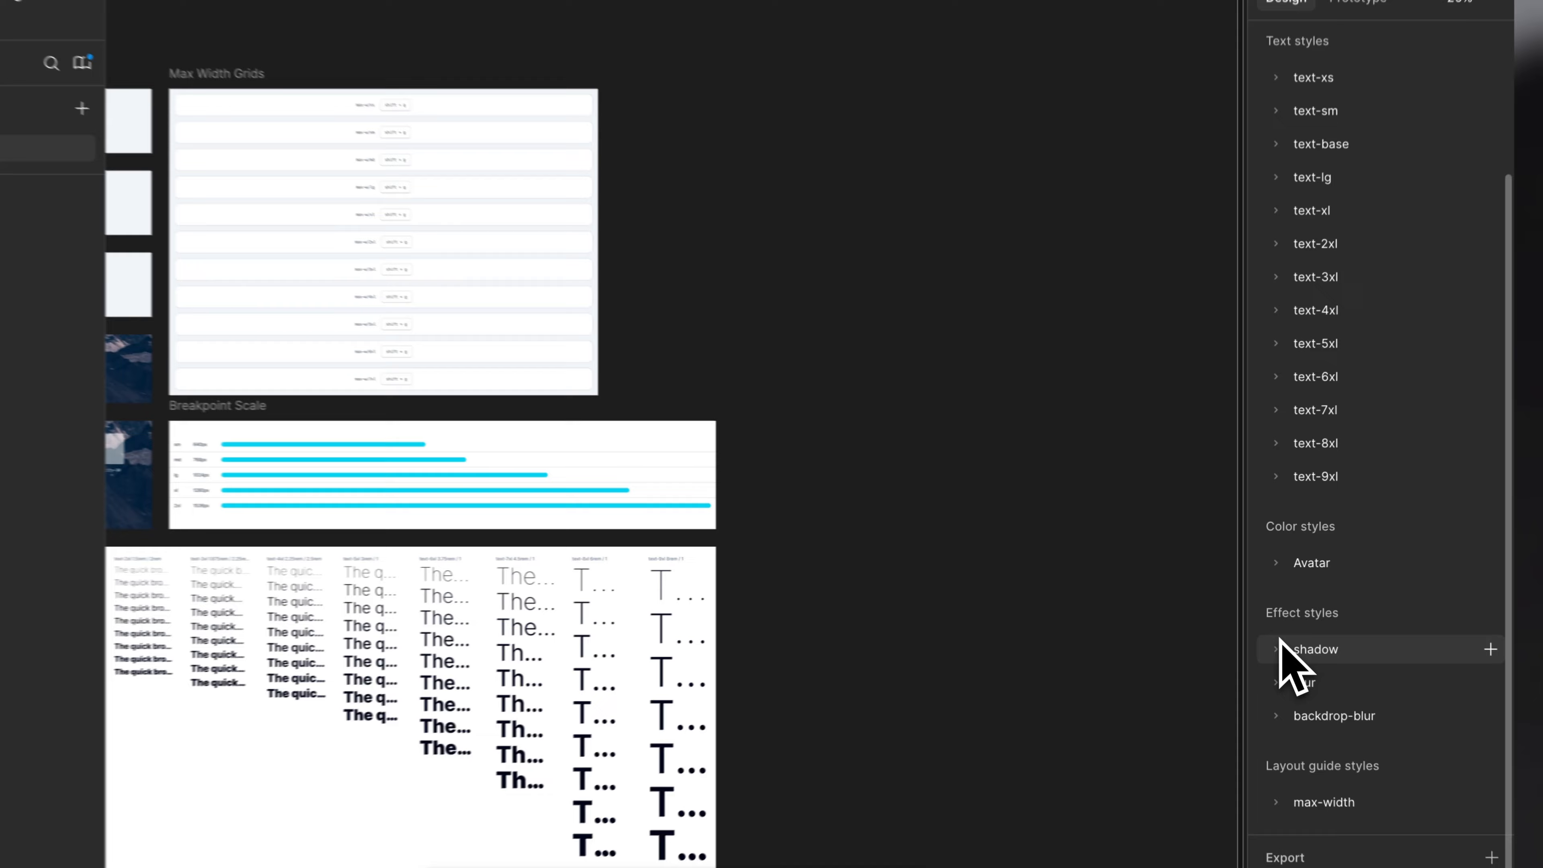
# - Expand the shadow group of effect styles and inspect the inner shadow settings of its inner style
pyautogui.click(1290, 631)
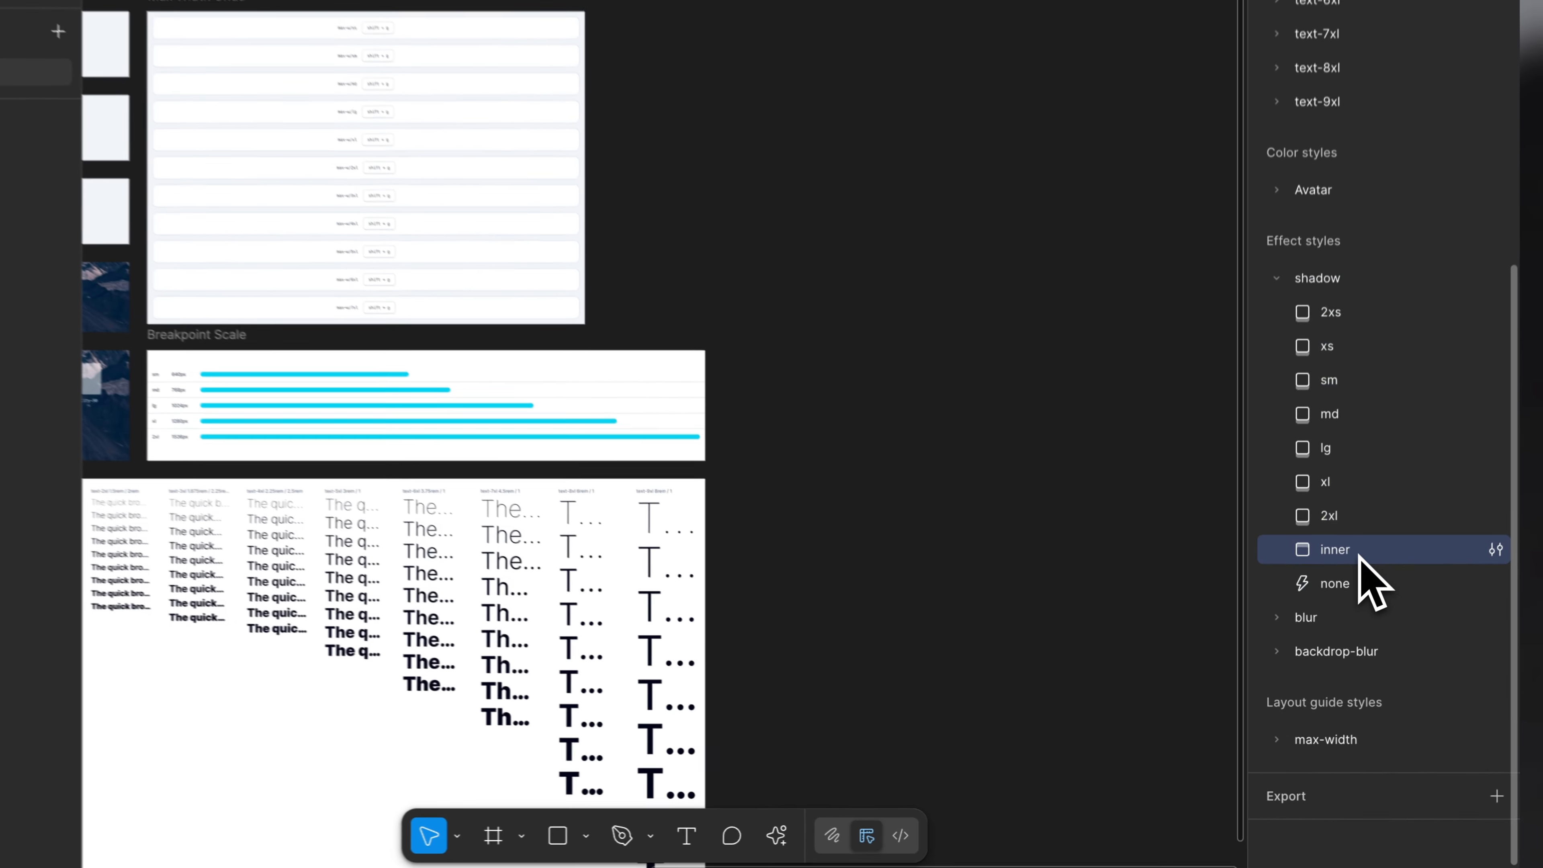
pyautogui.click(1391, 604)
pyautogui.click(1518, 525)
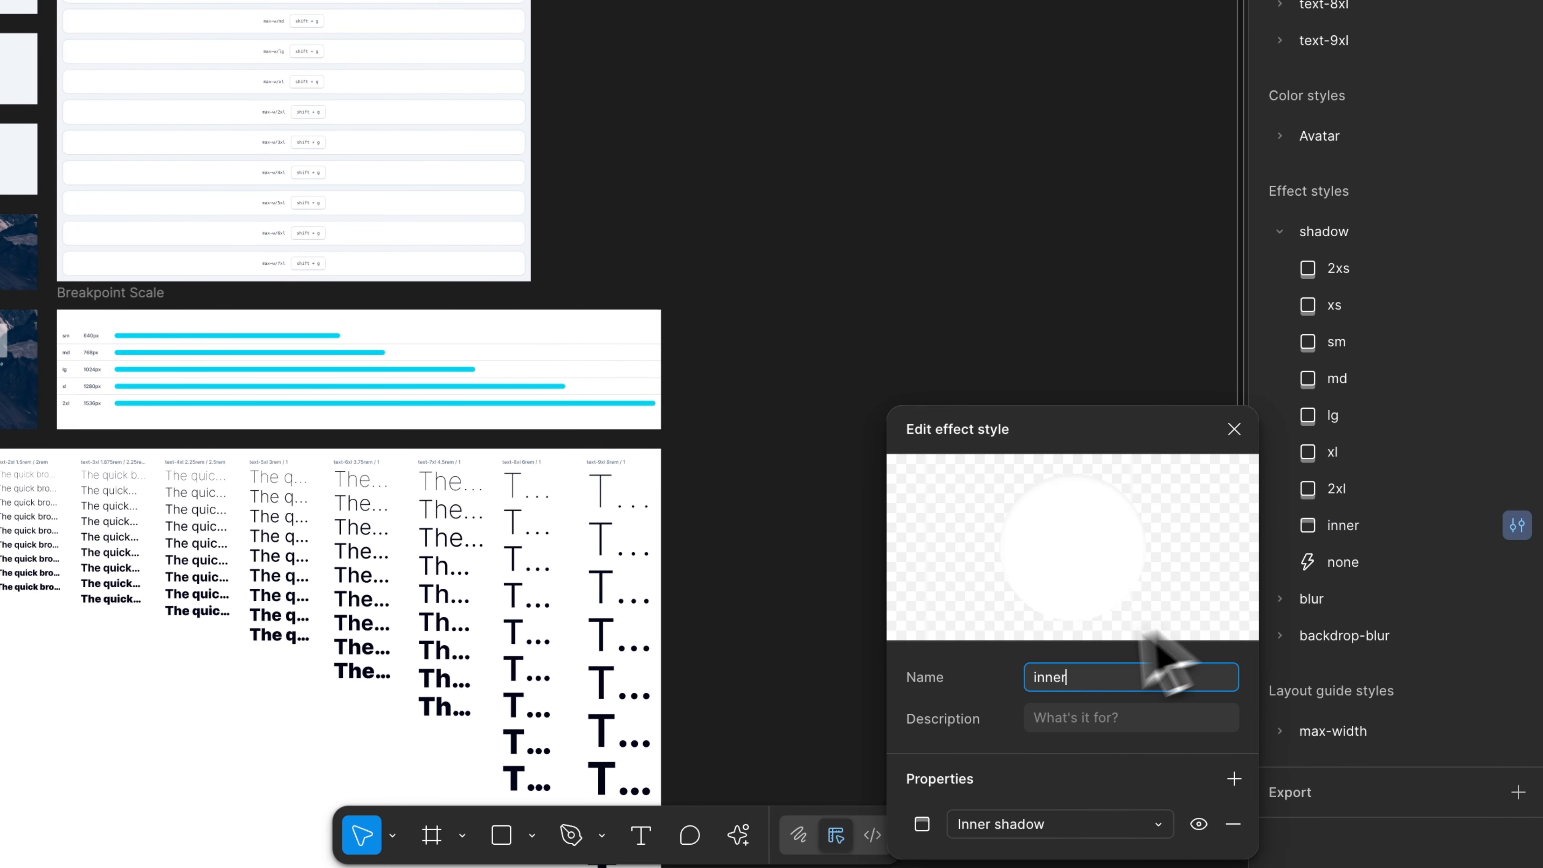
pyautogui.click(922, 822)
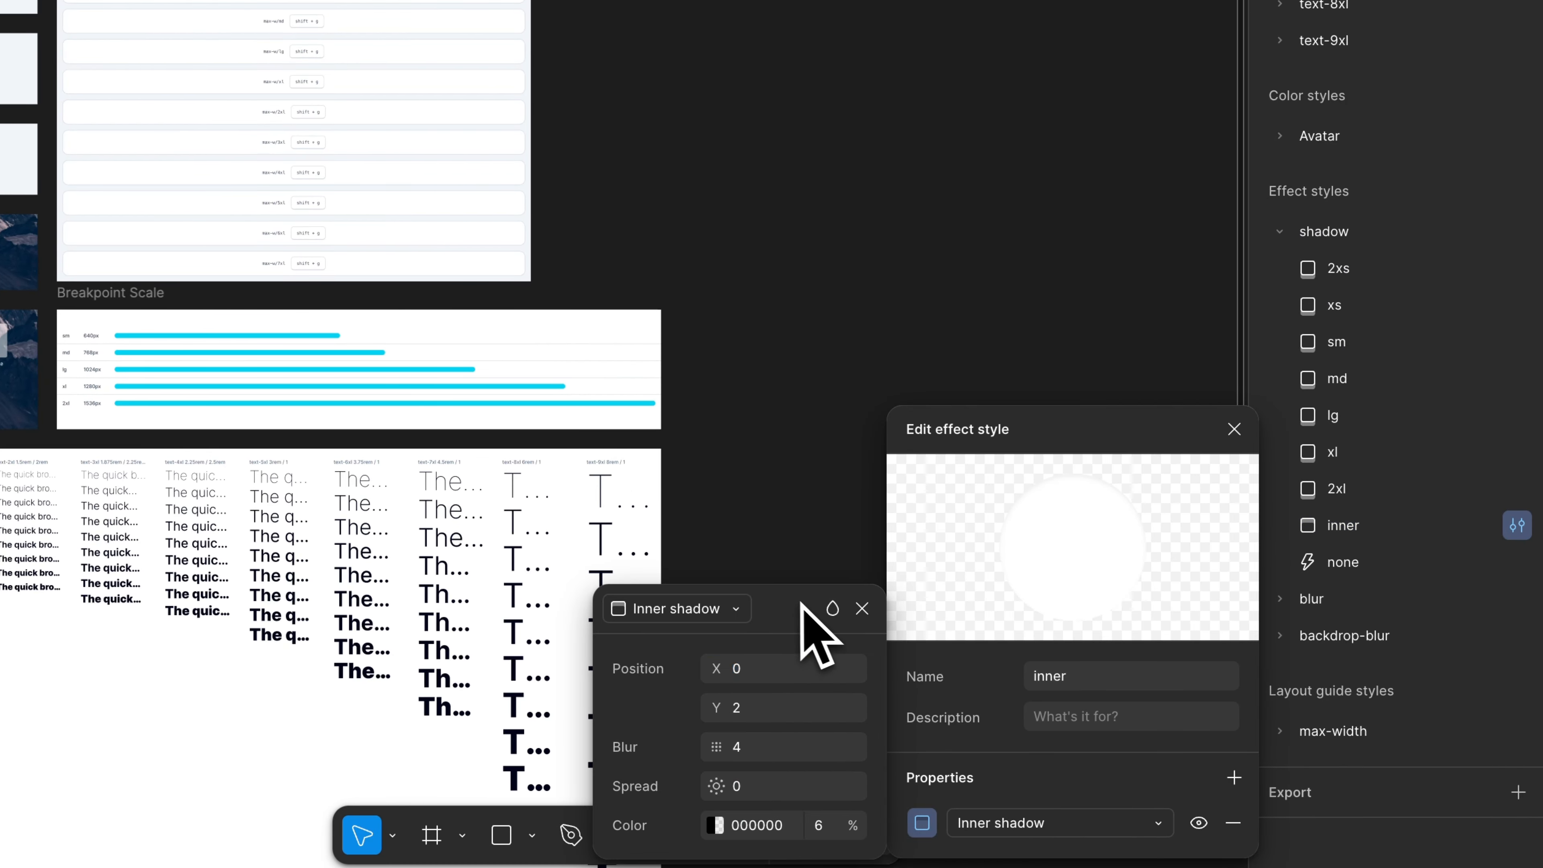
pyautogui.moveTo(801, 601); pyautogui.dragTo(779, 325)
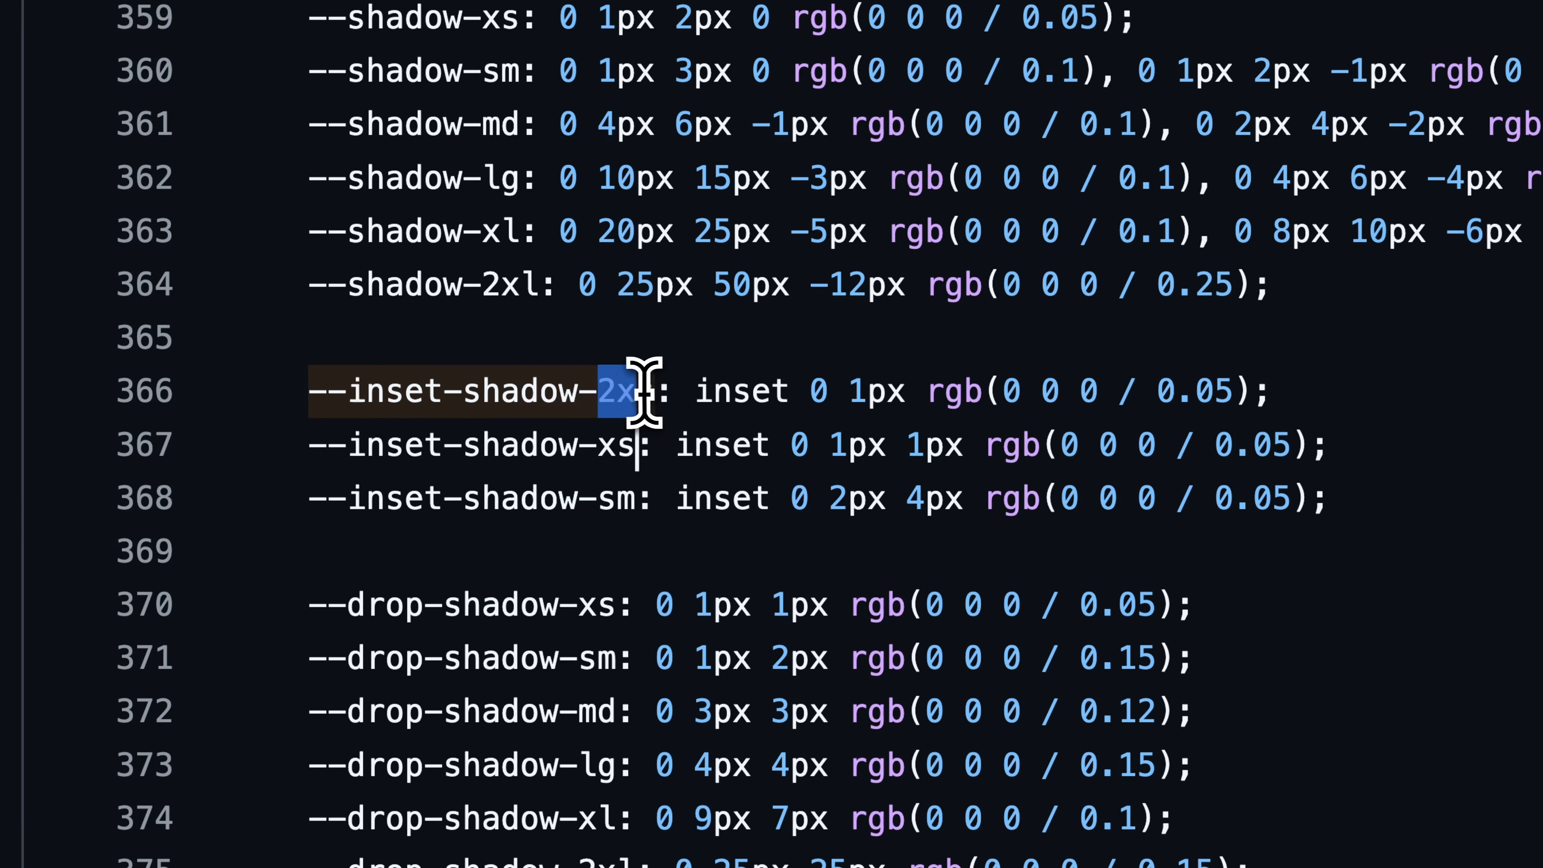
# - Review the inset-shadow and shadow variables in theme.css on GitHub in the browser, and return to Figma to close the inner style
pyautogui.moveTo(644, 392); pyautogui.dragTo(351, 389)
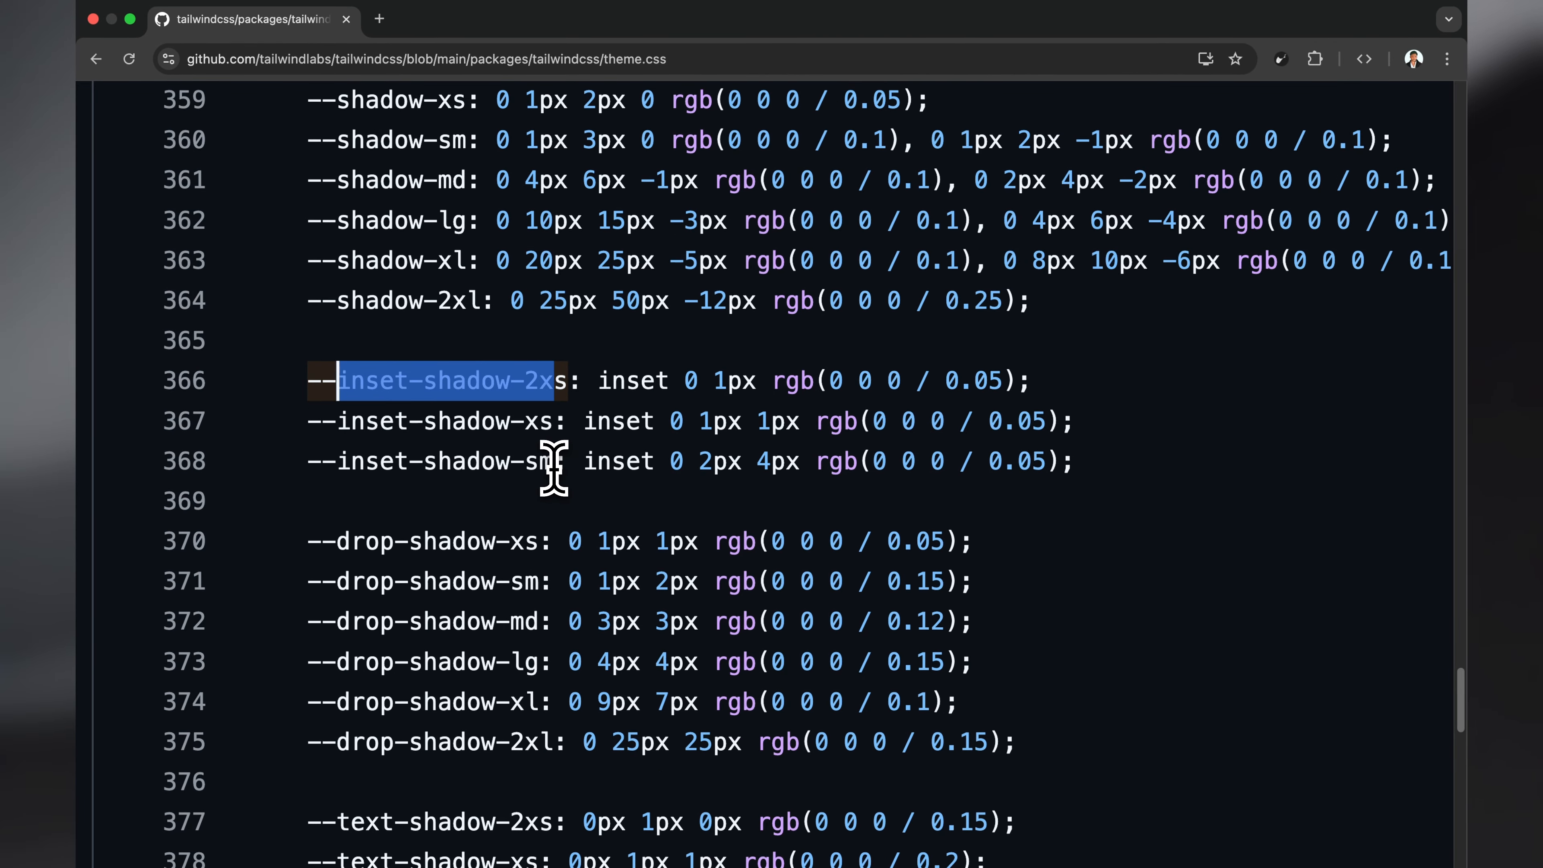
pyautogui.scroll(3, 553, 468)
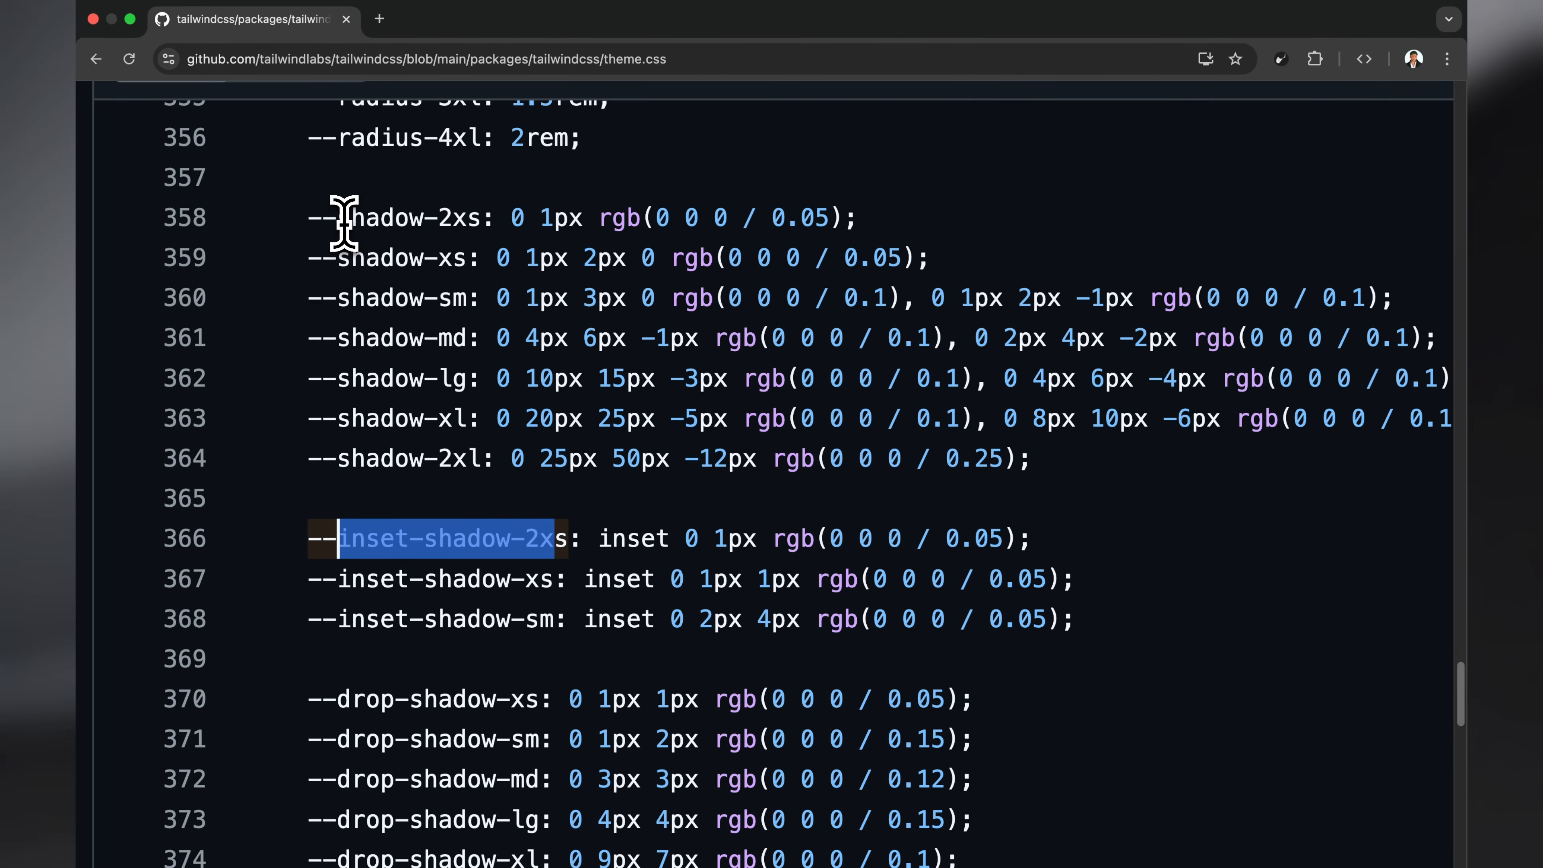
pyautogui.hotkey('ctrl', 'Right')
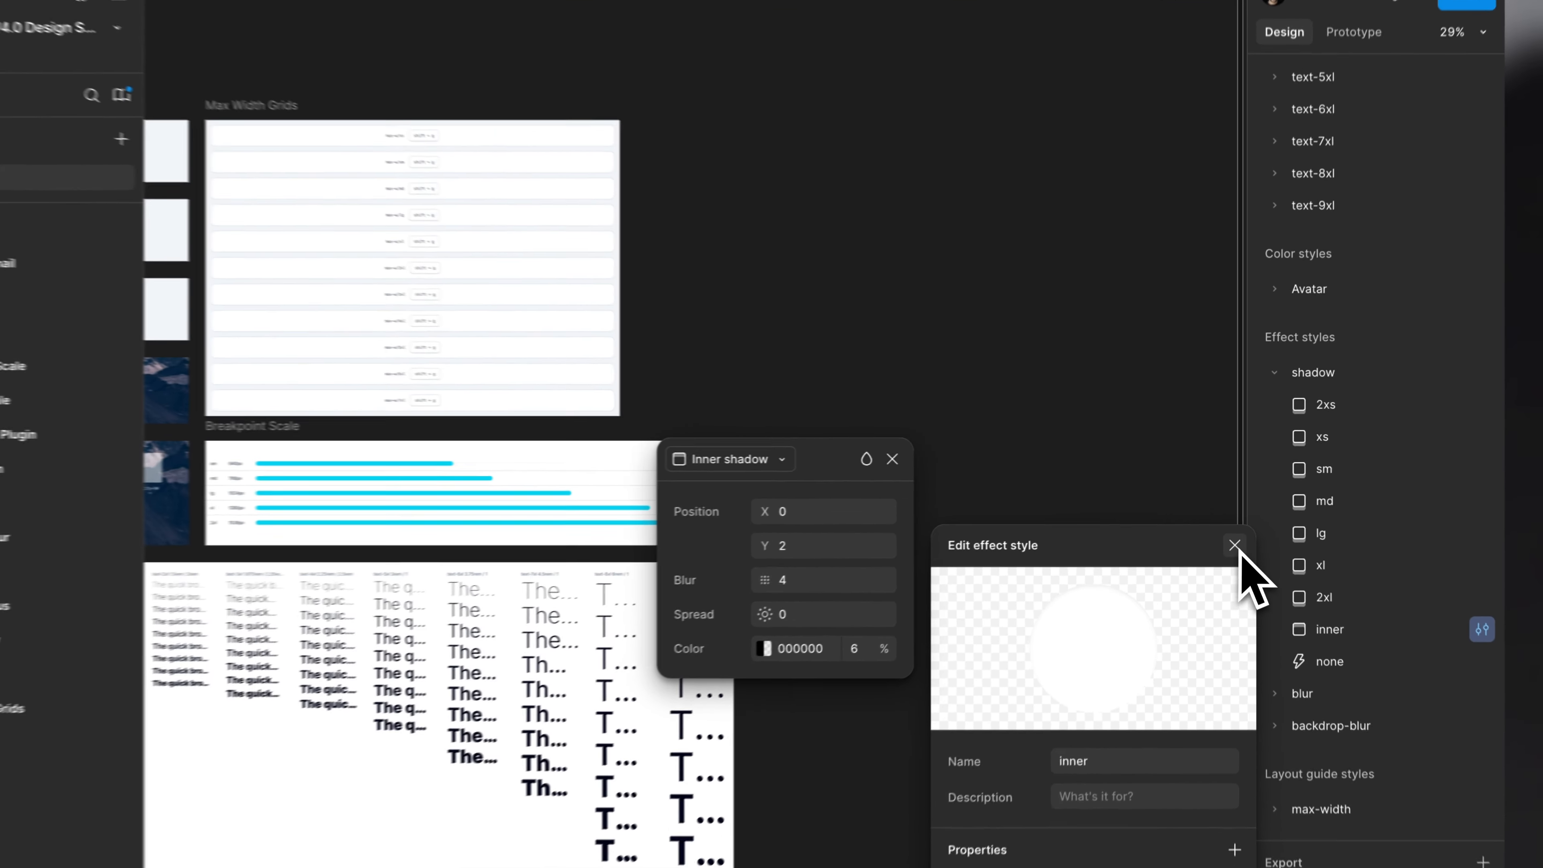
pyautogui.click(1235, 533)
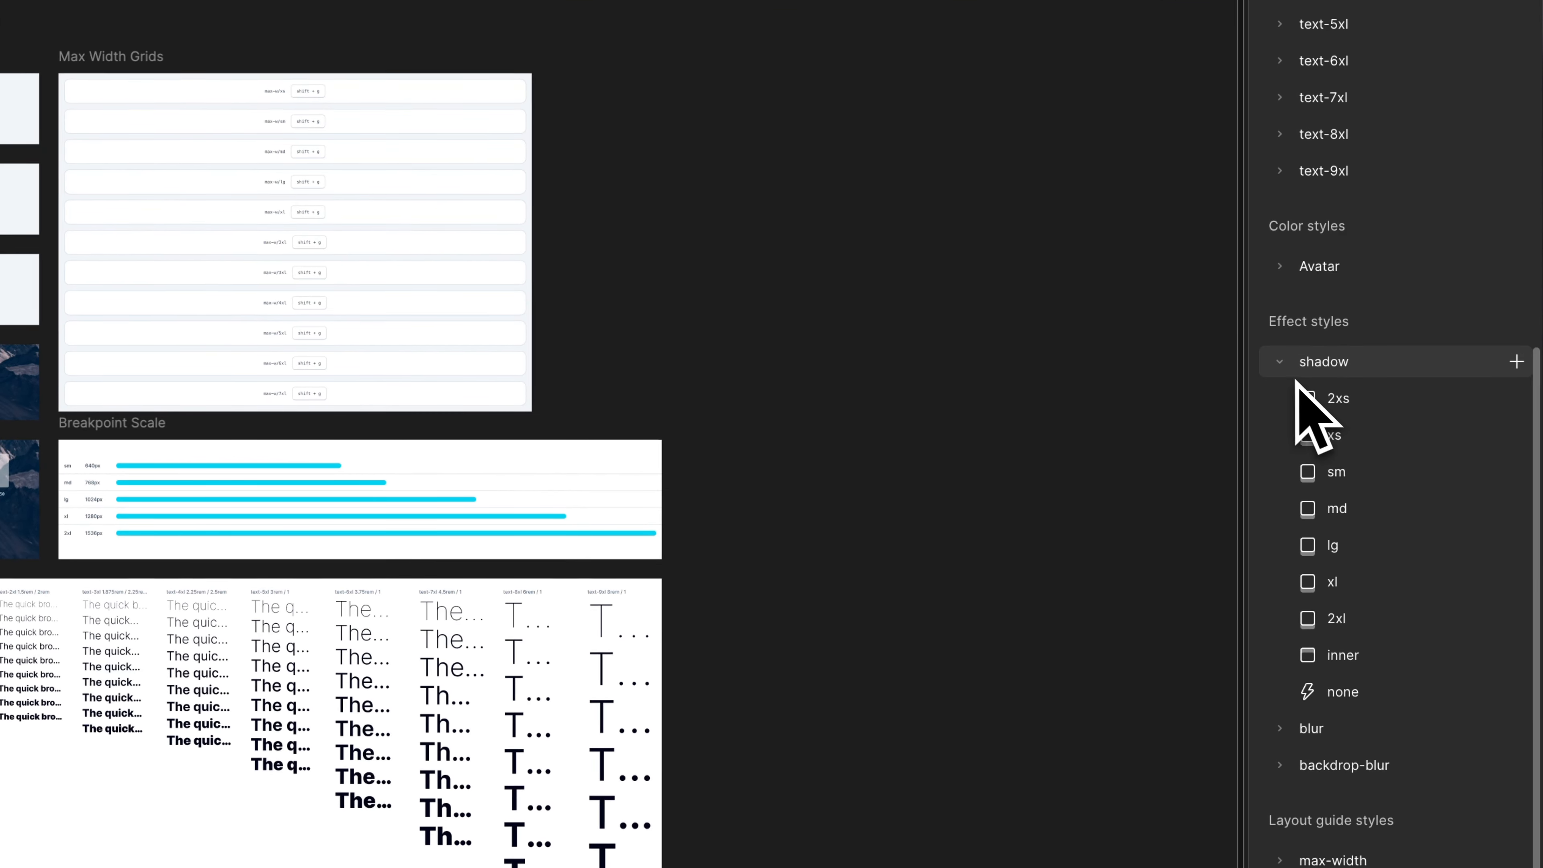
# - Try to create an effect style named inner-shadow using the Inner shadow effect, with its settings open for editing
pyautogui.click(1264, 381)
pyautogui.click(1330, 333)
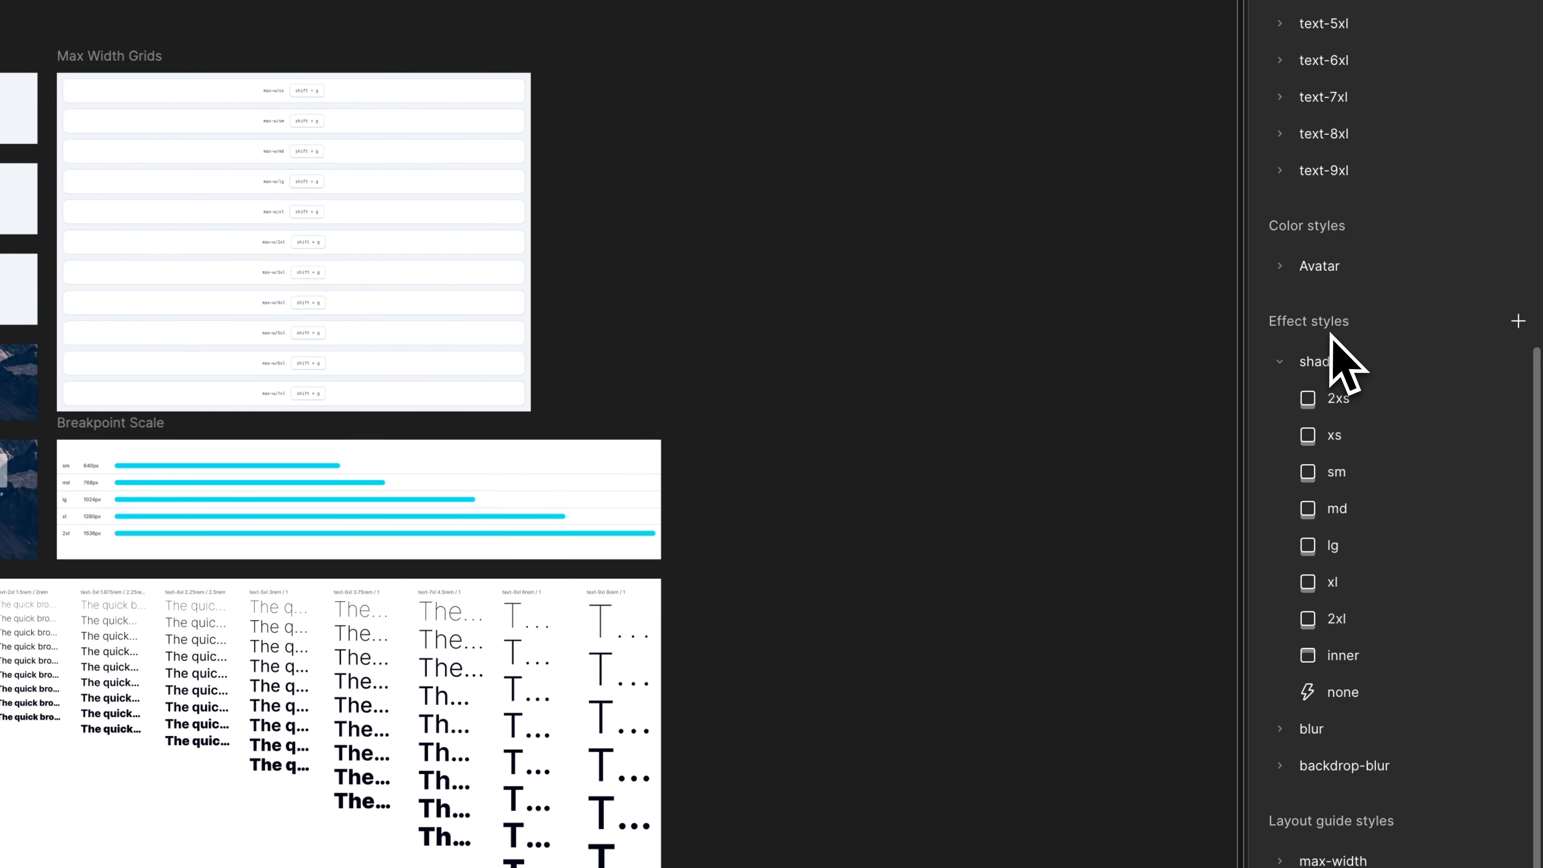
pyautogui.click(1517, 321)
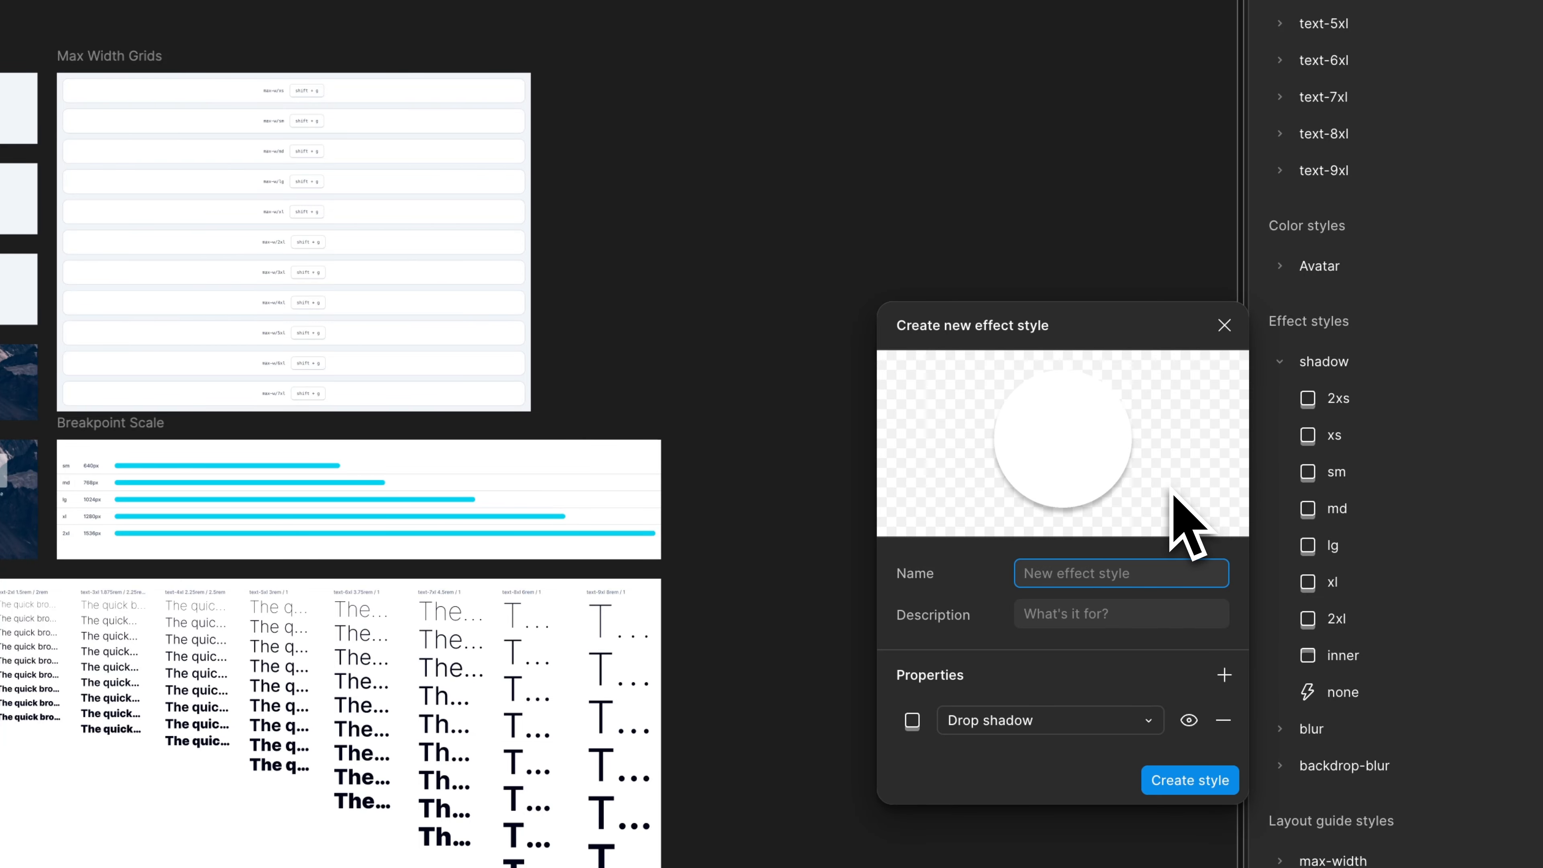
pyautogui.write('inner-shadow')
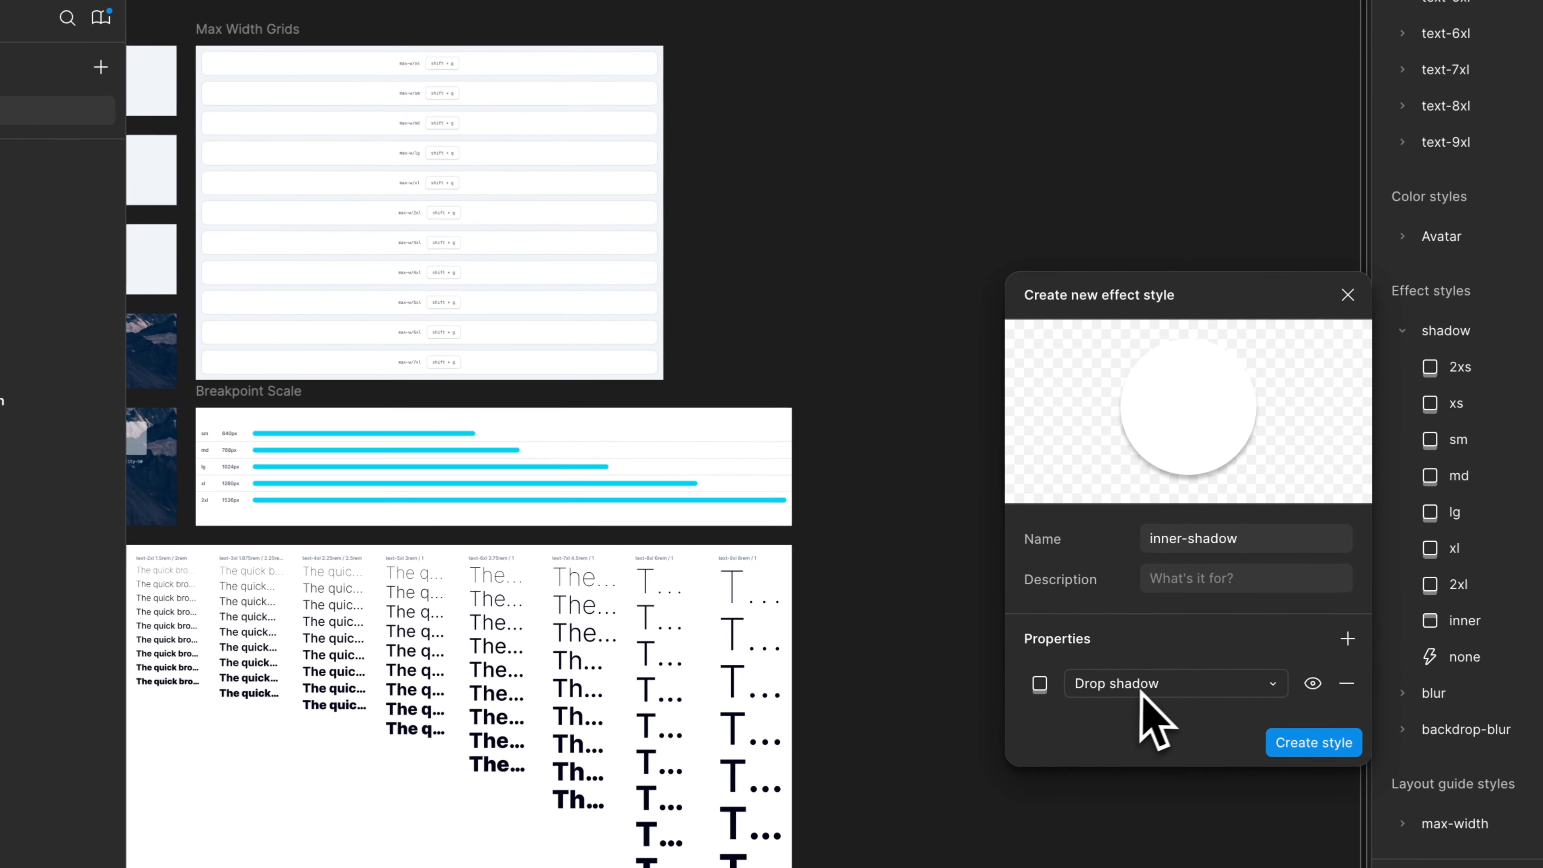
pyautogui.click(1087, 652)
pyautogui.click(1112, 629)
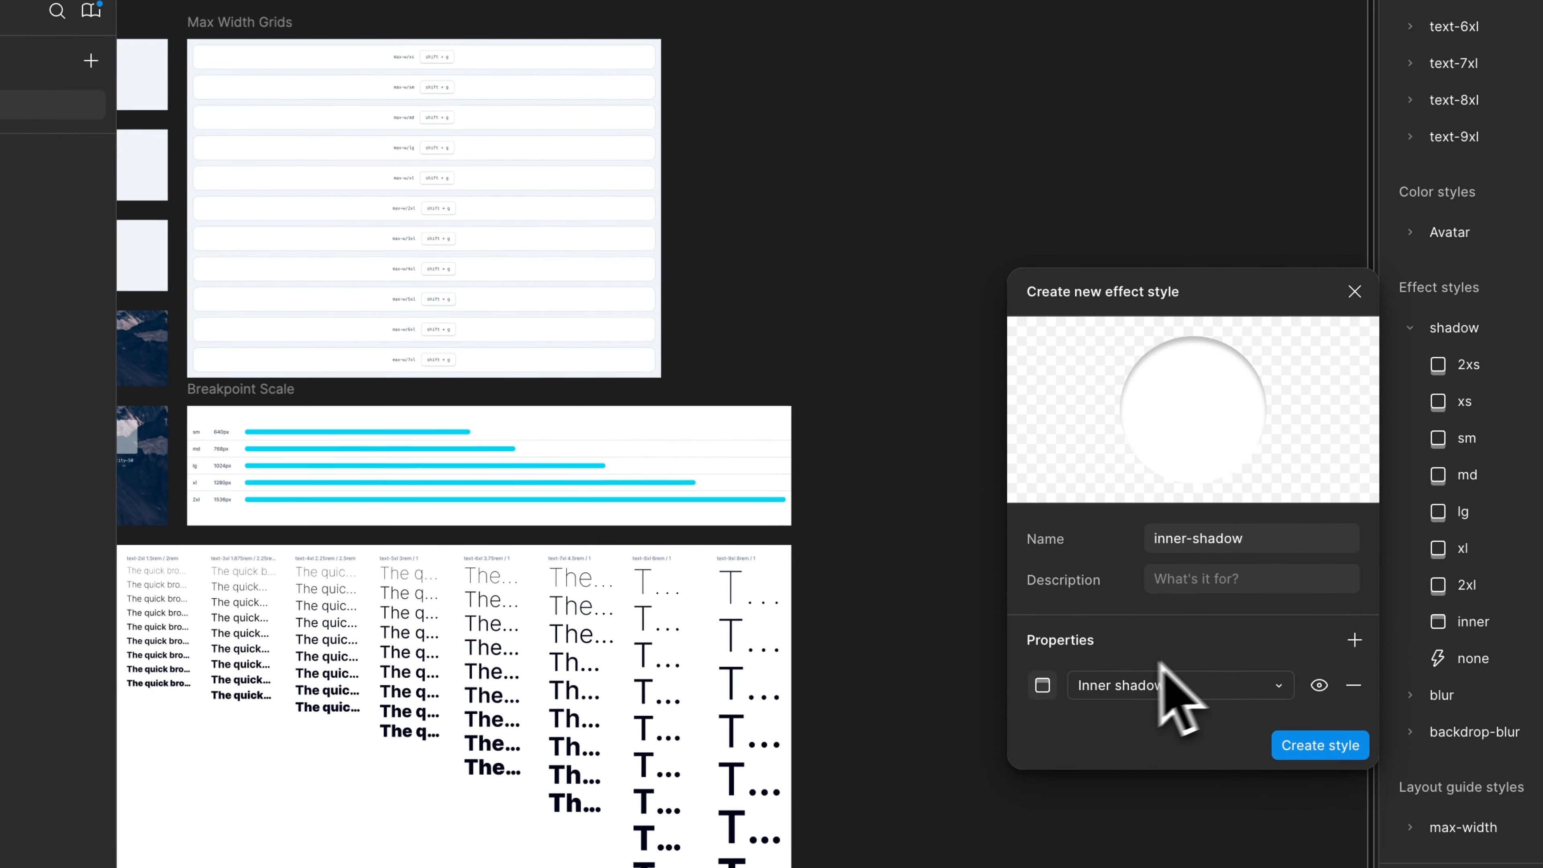
pyautogui.click(1042, 685)
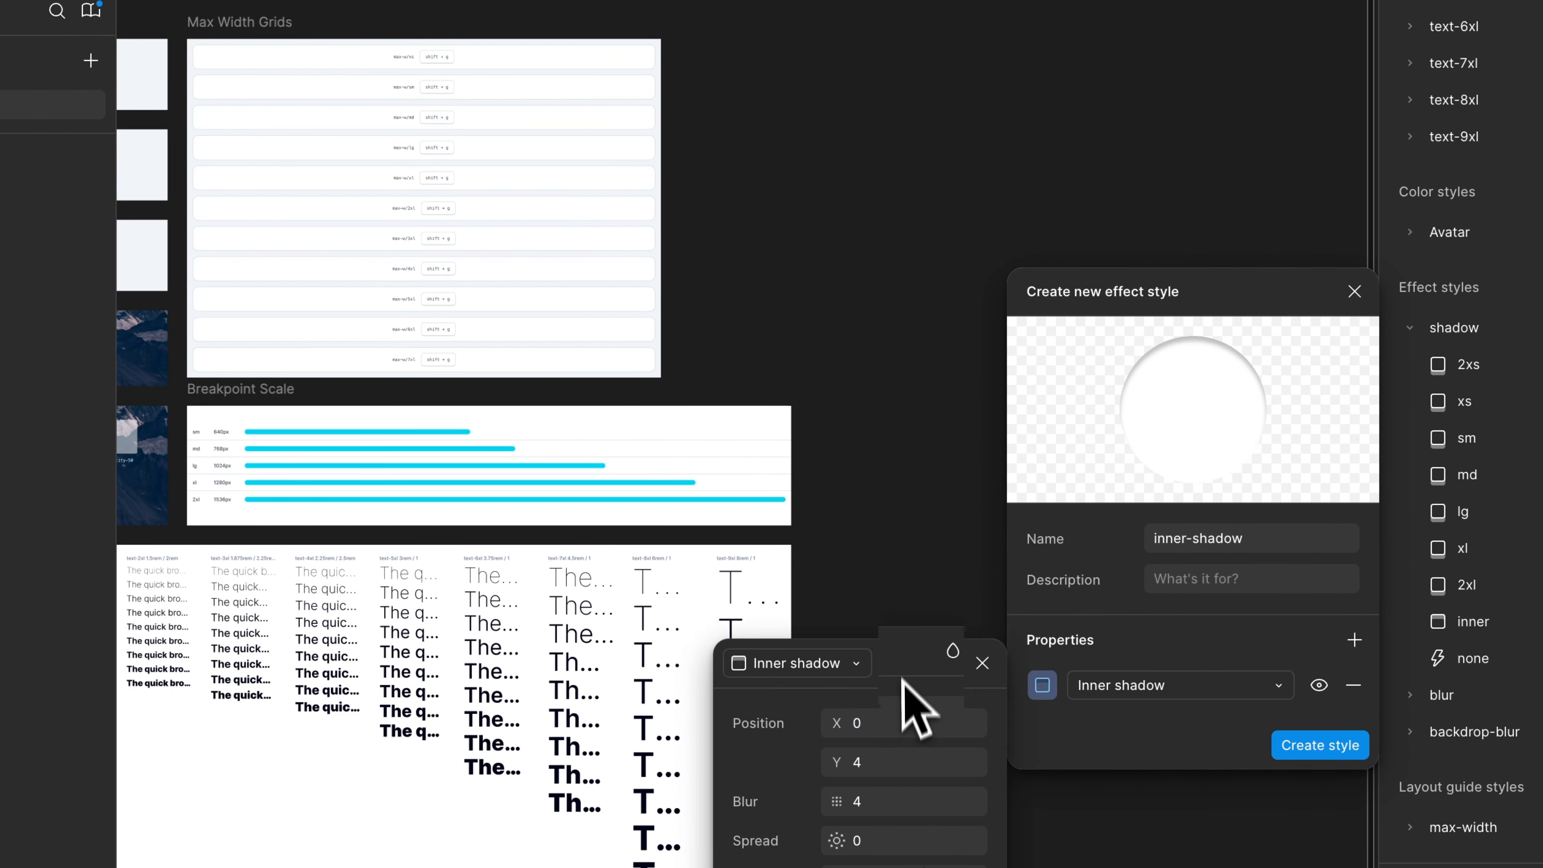
pyautogui.moveTo(912, 661); pyautogui.dragTo(902, 298)
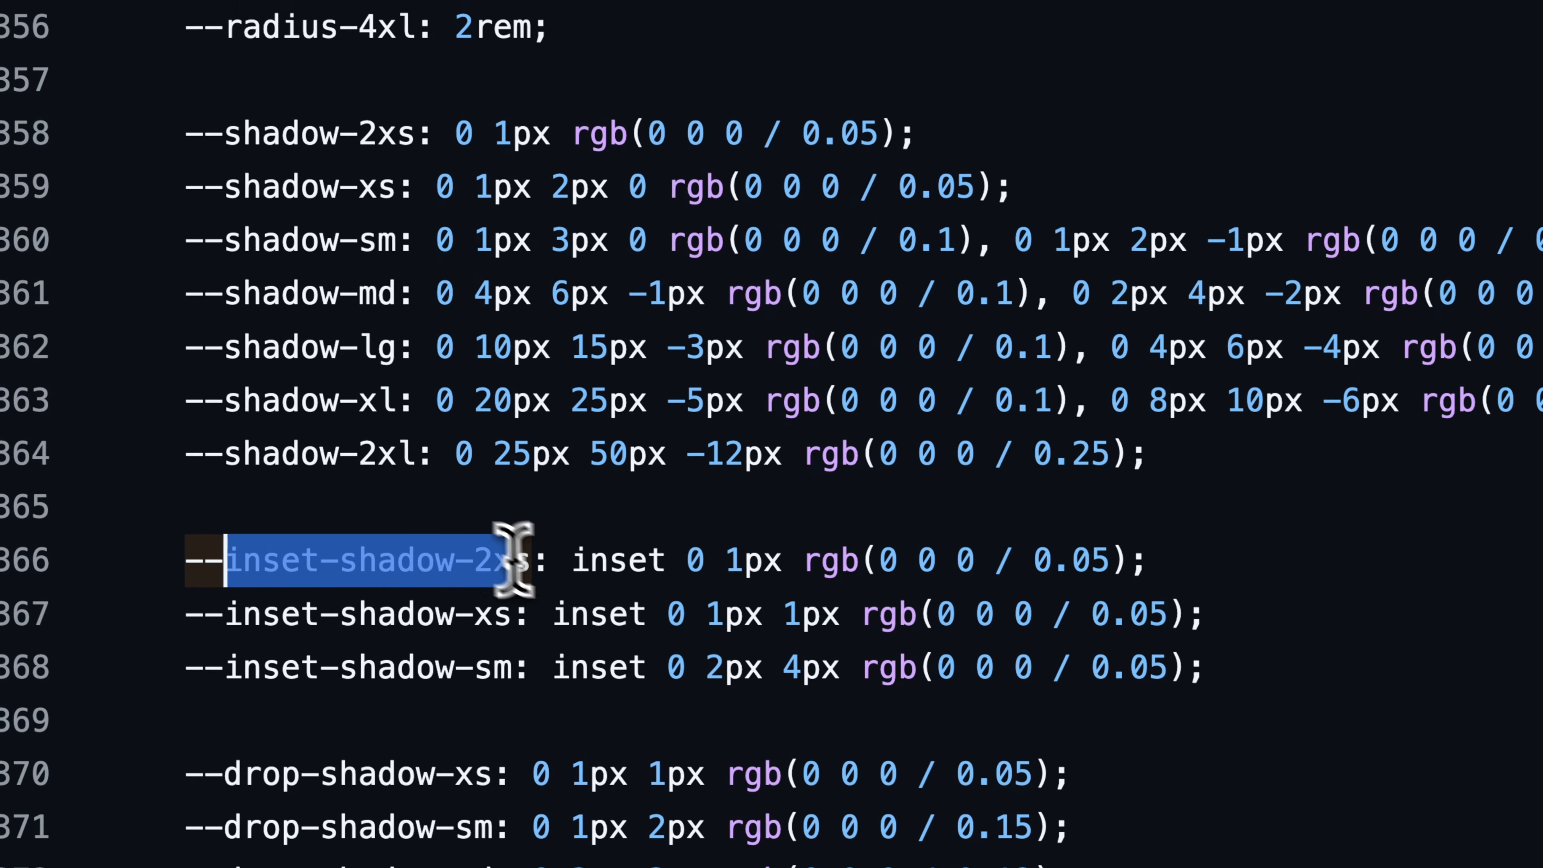
# - Try to name the new style inner-shadow/2xs and set Y to 1 and blur to 0, following --inset-shadow-2xs in theme.css
pyautogui.click(546, 402)
pyautogui.press('super+c')
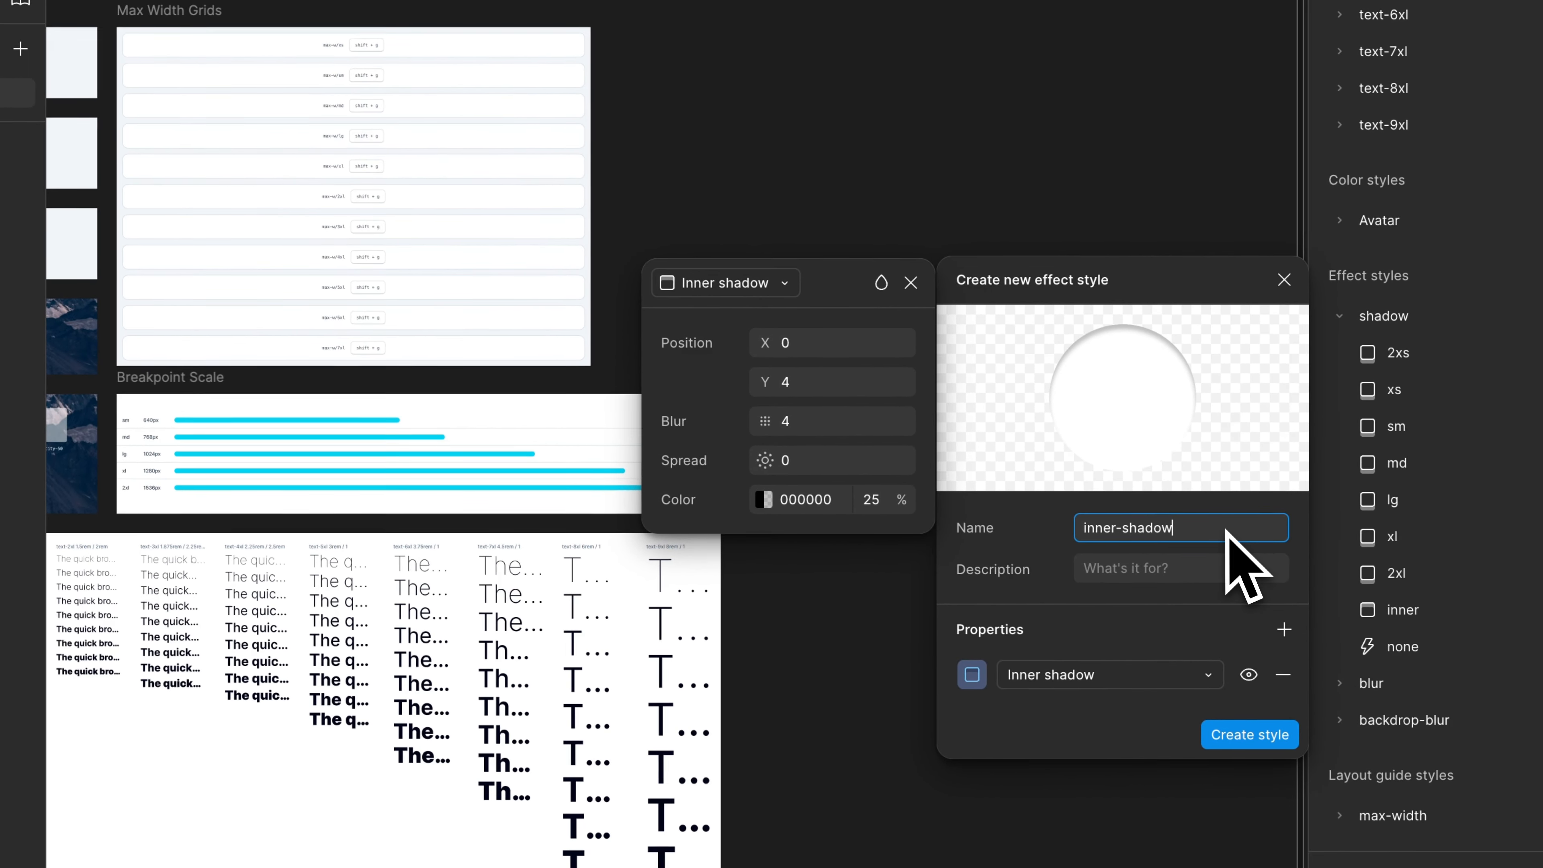
pyautogui.write('/')
pyautogui.press('super+v')
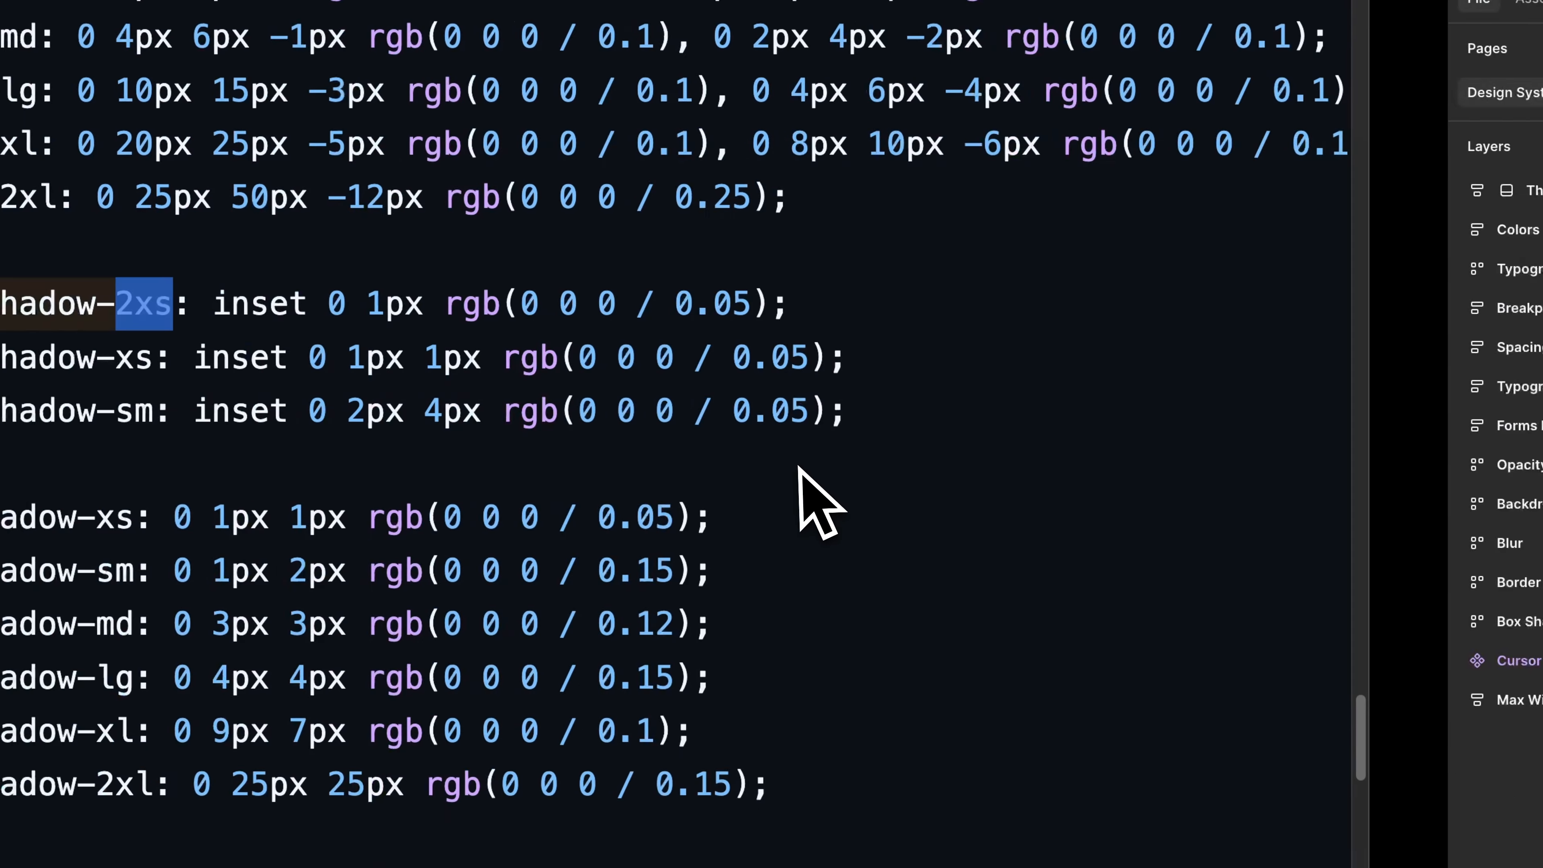
pyautogui.doubleClick(602, 333)
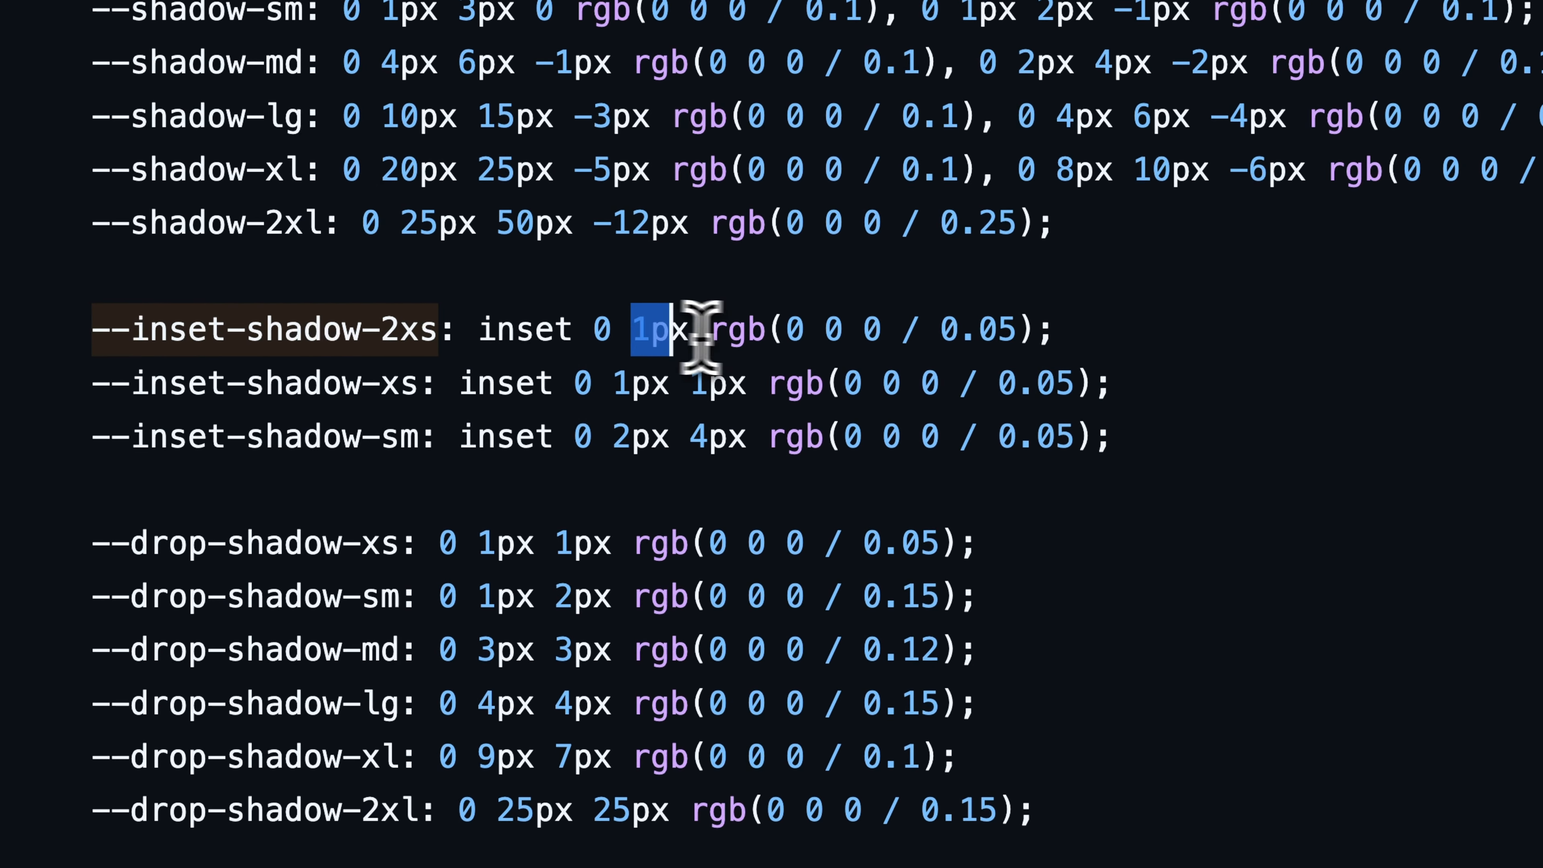
pyautogui.moveTo(1023, 328); pyautogui.dragTo(966, 333)
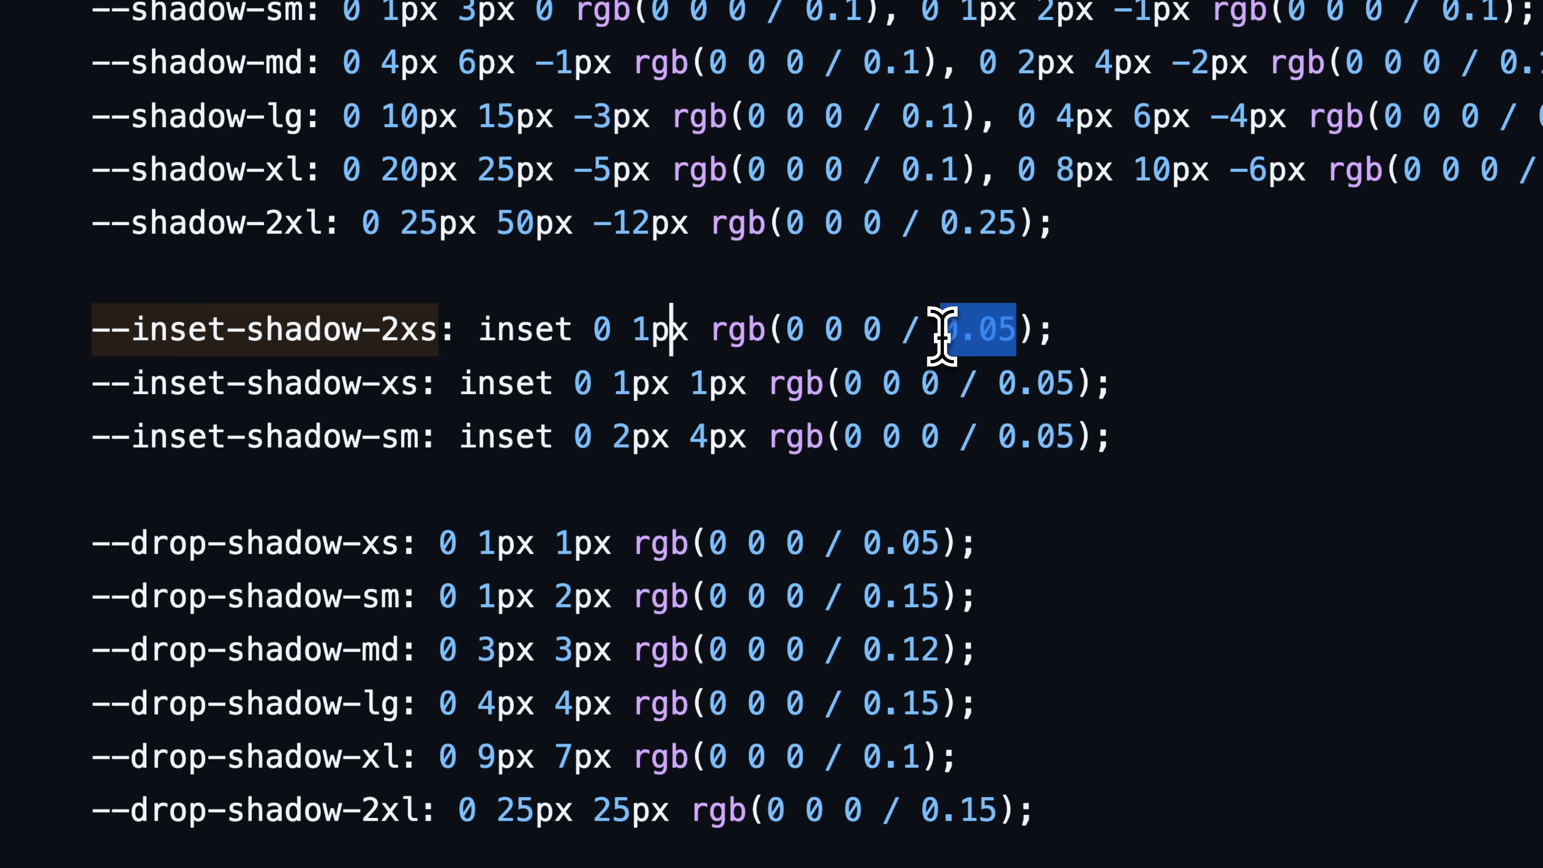
pyautogui.scroll(3, 971, 331)
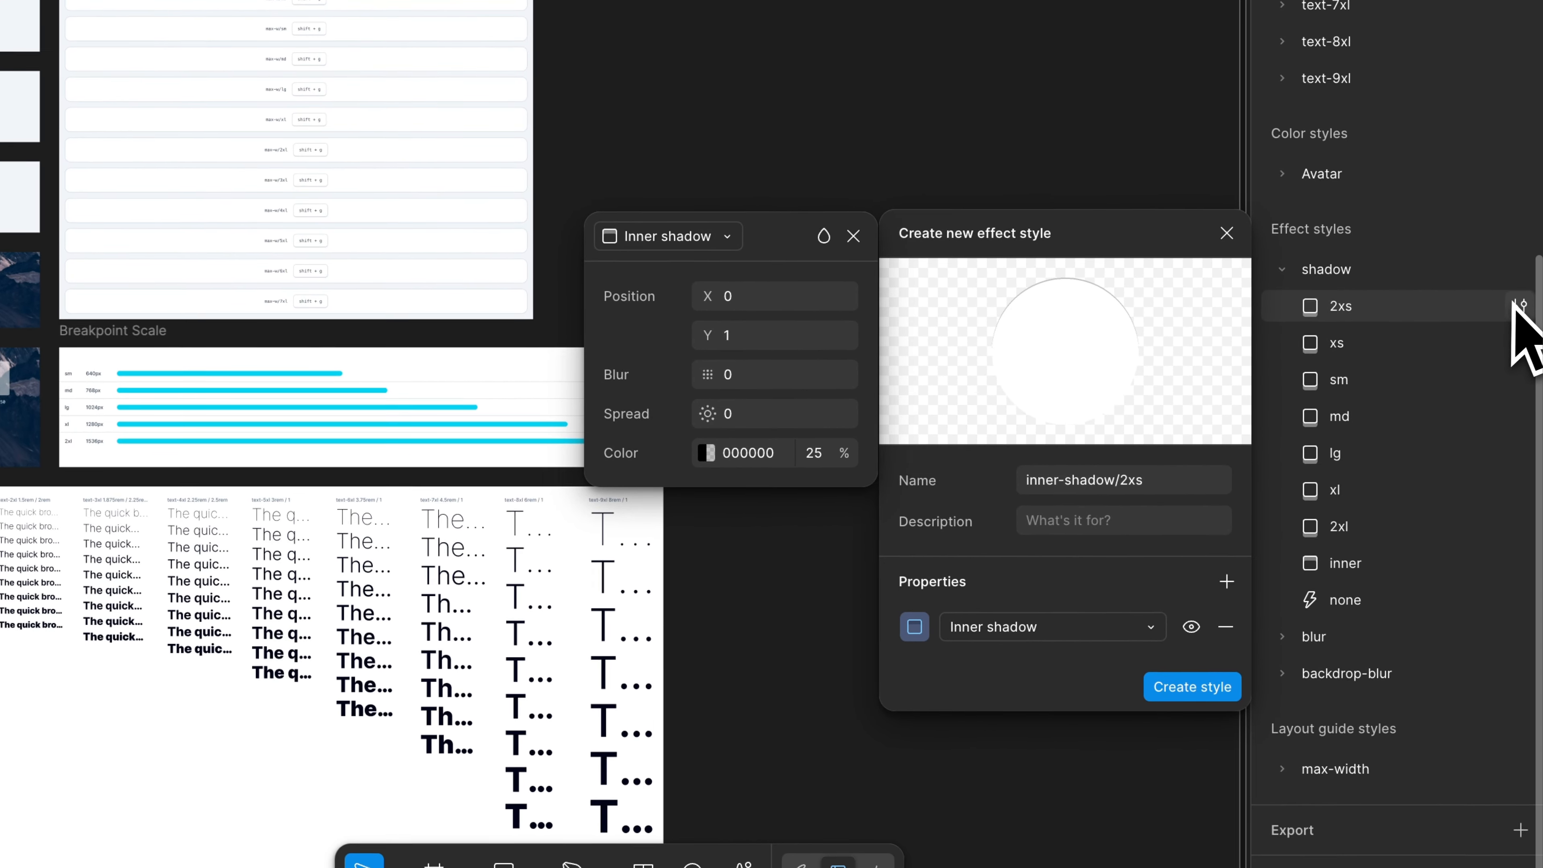
# - Inspect the drop shadow settings of the existing 2xs style in the shadow group and close the editor
pyautogui.click(1516, 305)
pyautogui.click(1516, 304)
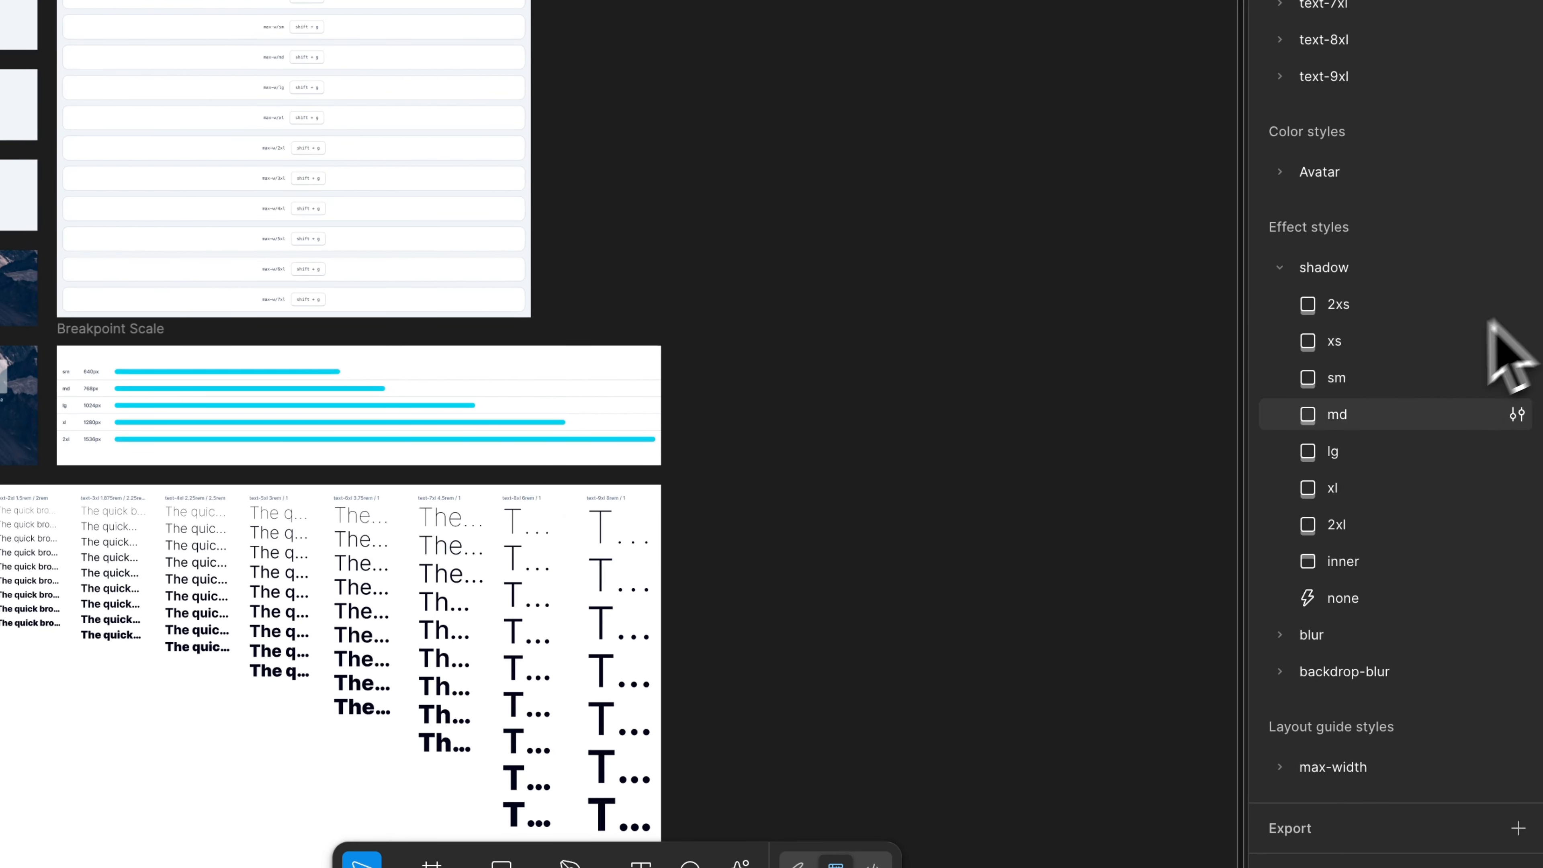
pyautogui.click(1515, 306)
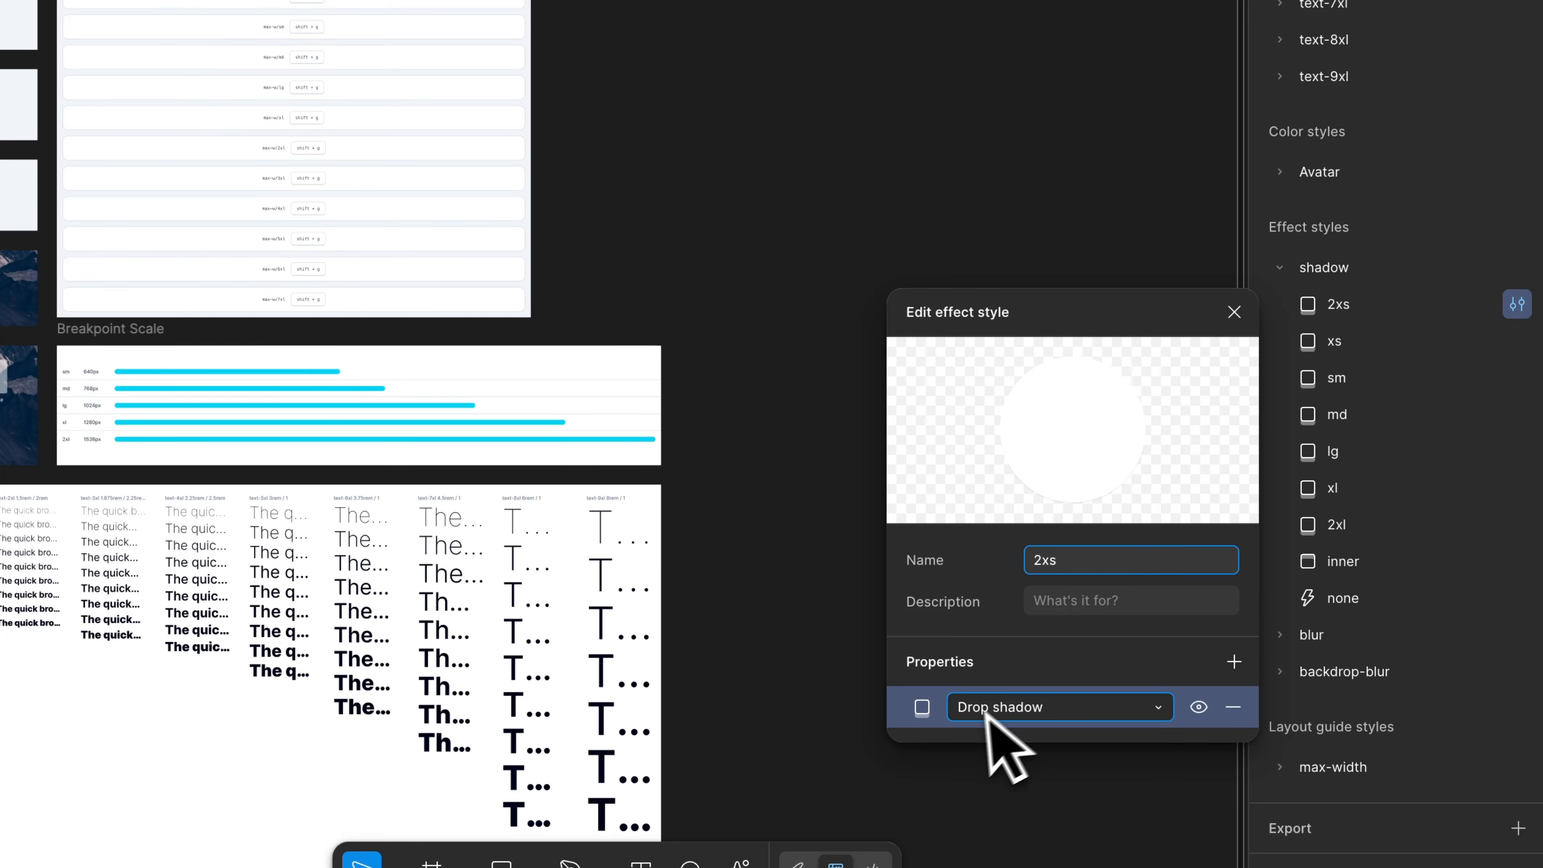
pyautogui.click(929, 712)
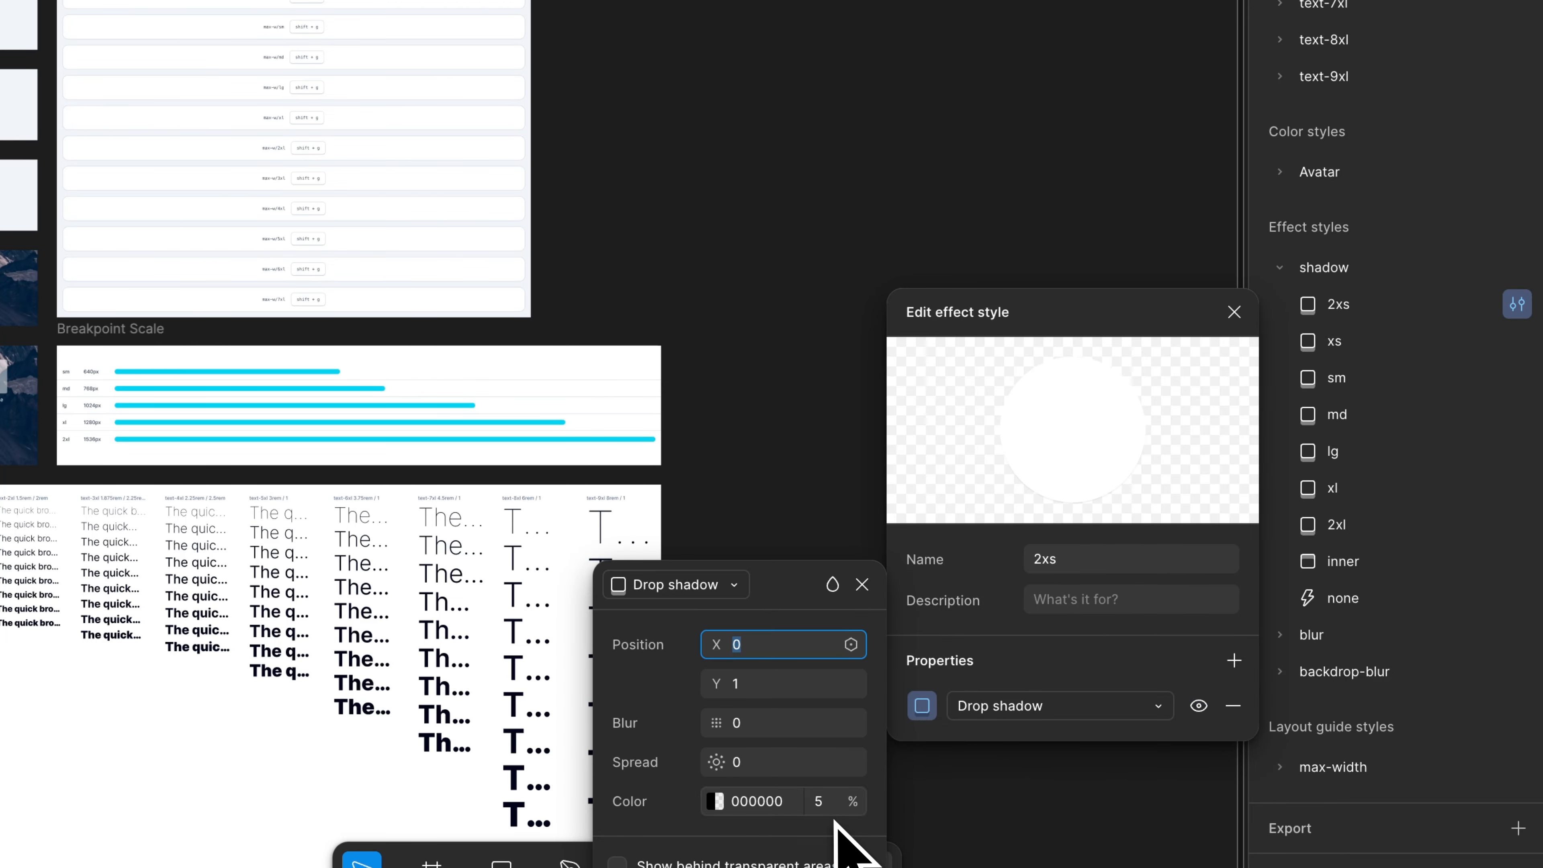
pyautogui.click(863, 584)
pyautogui.click(1239, 313)
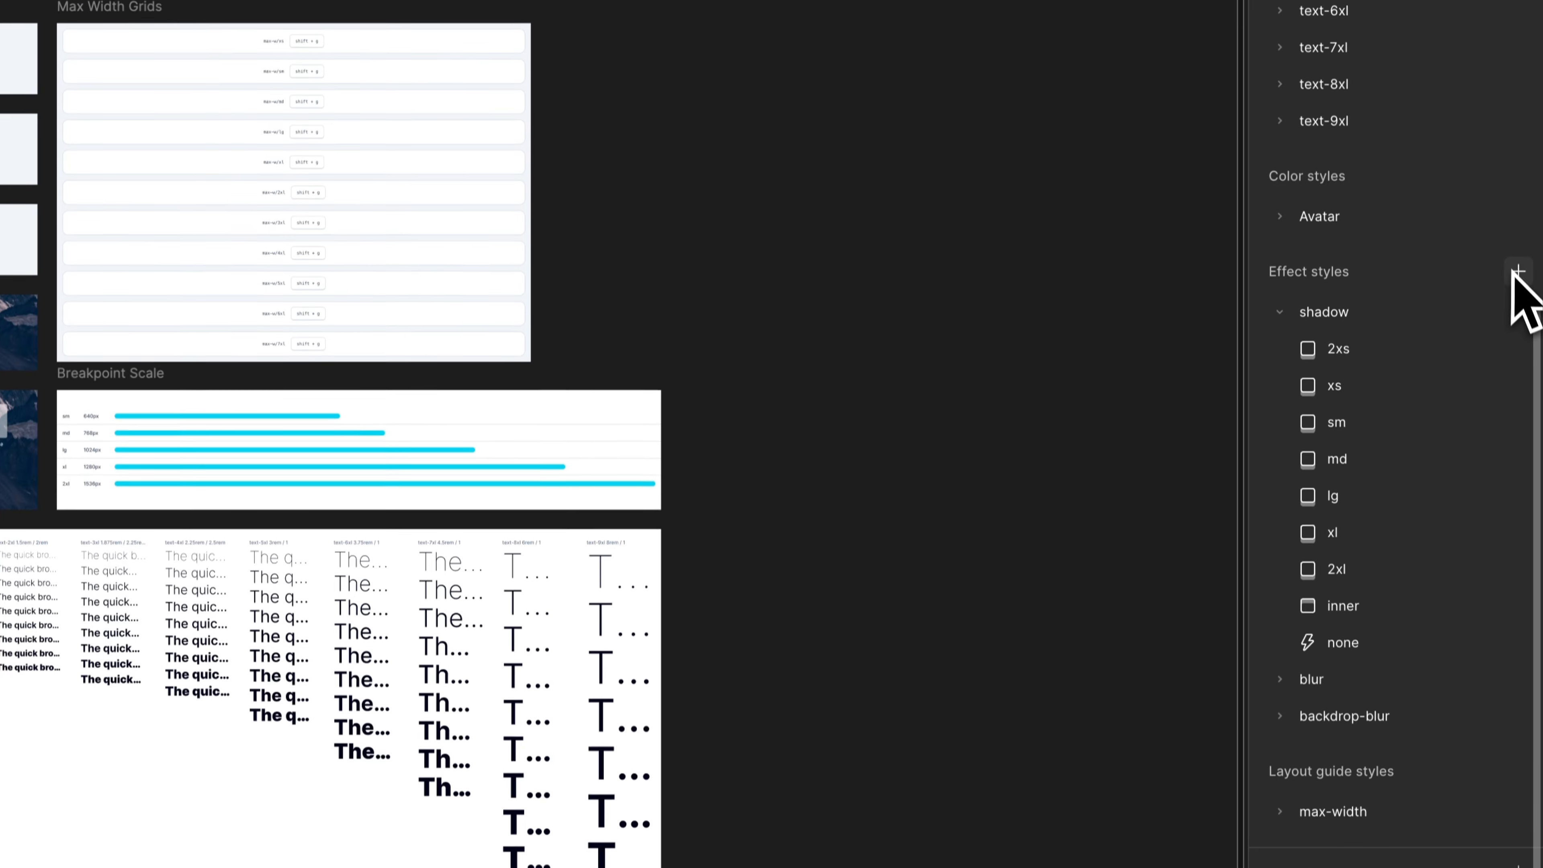
# - Create a new effect style named inner-shadow/2xs
pyautogui.click(1517, 226)
pyautogui.write('inner')
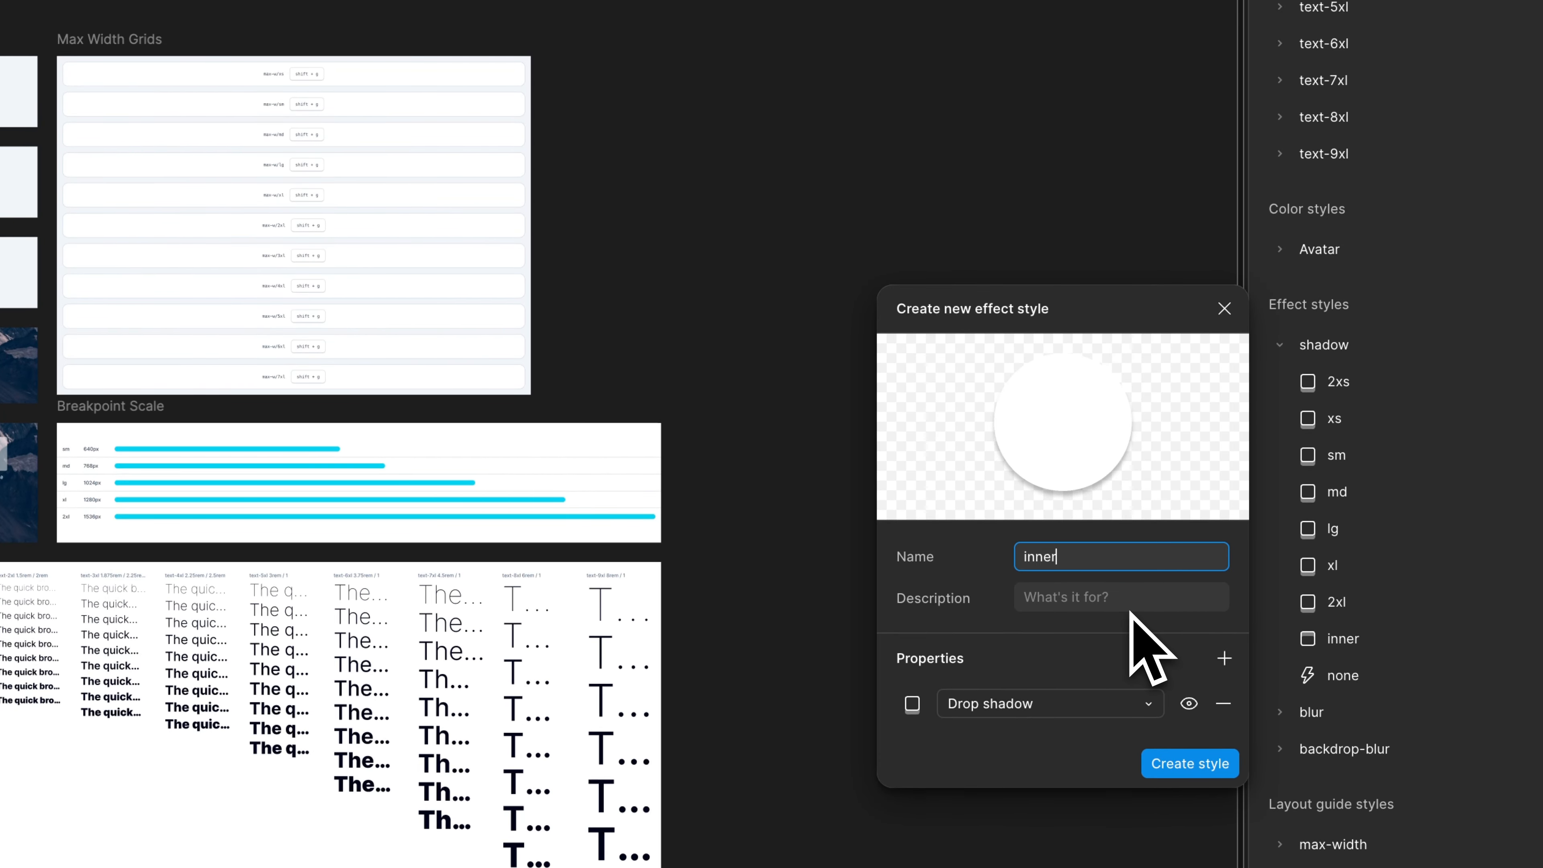
pyautogui.write('-sh')
pyautogui.write('adow')
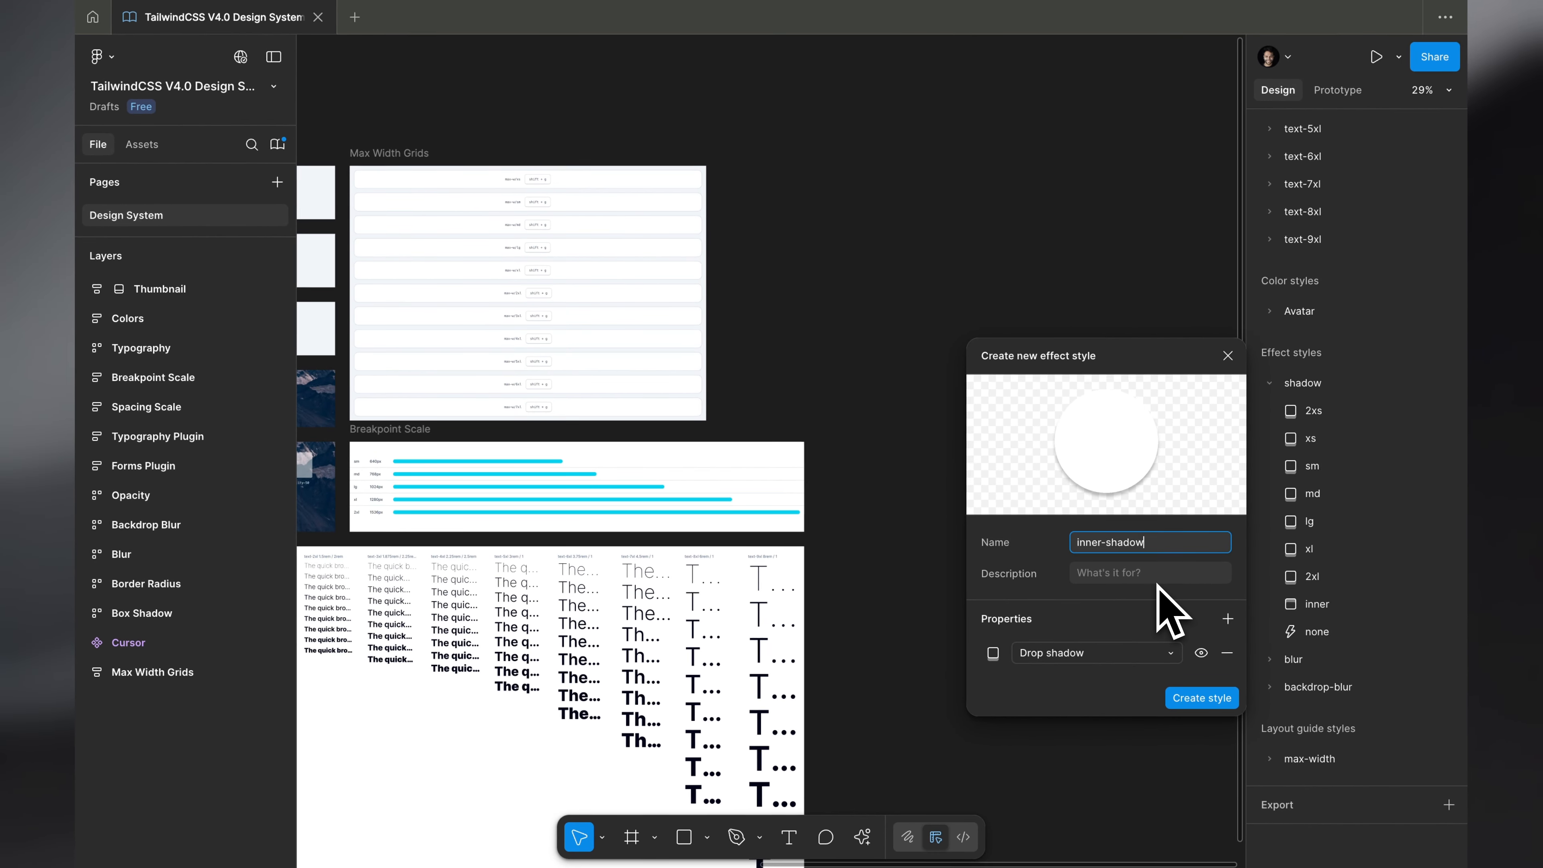
pyautogui.write('/2xs')
pyautogui.press('Return')
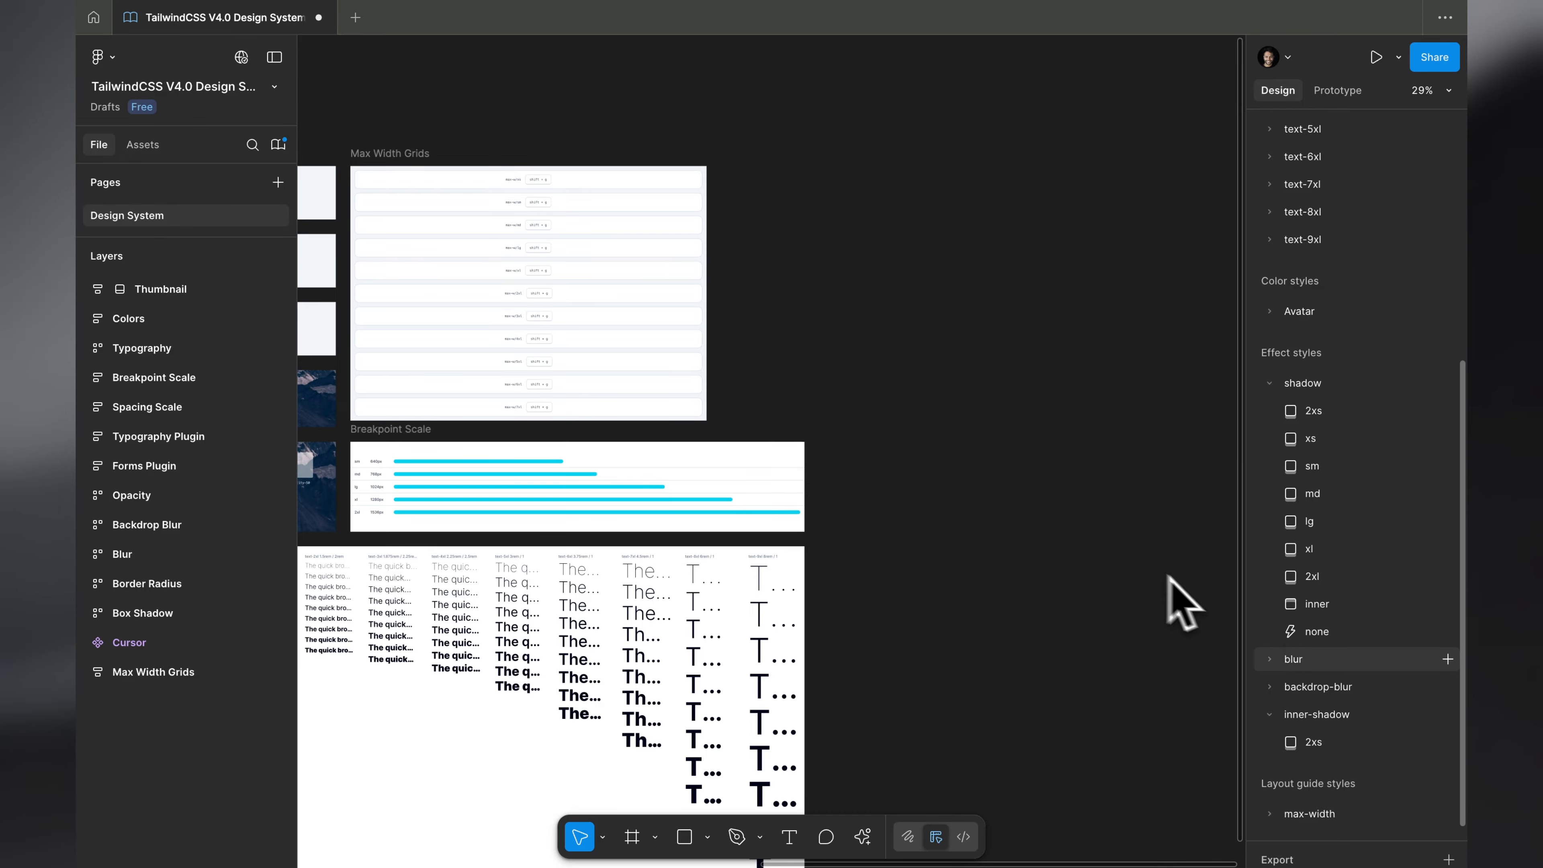
# - Move the inner-shadow style group directly below the shadow group, above blur
pyautogui.scroll(-2, 1342, 738)
pyautogui.moveTo(1287, 662); pyautogui.dragTo(1278, 600)
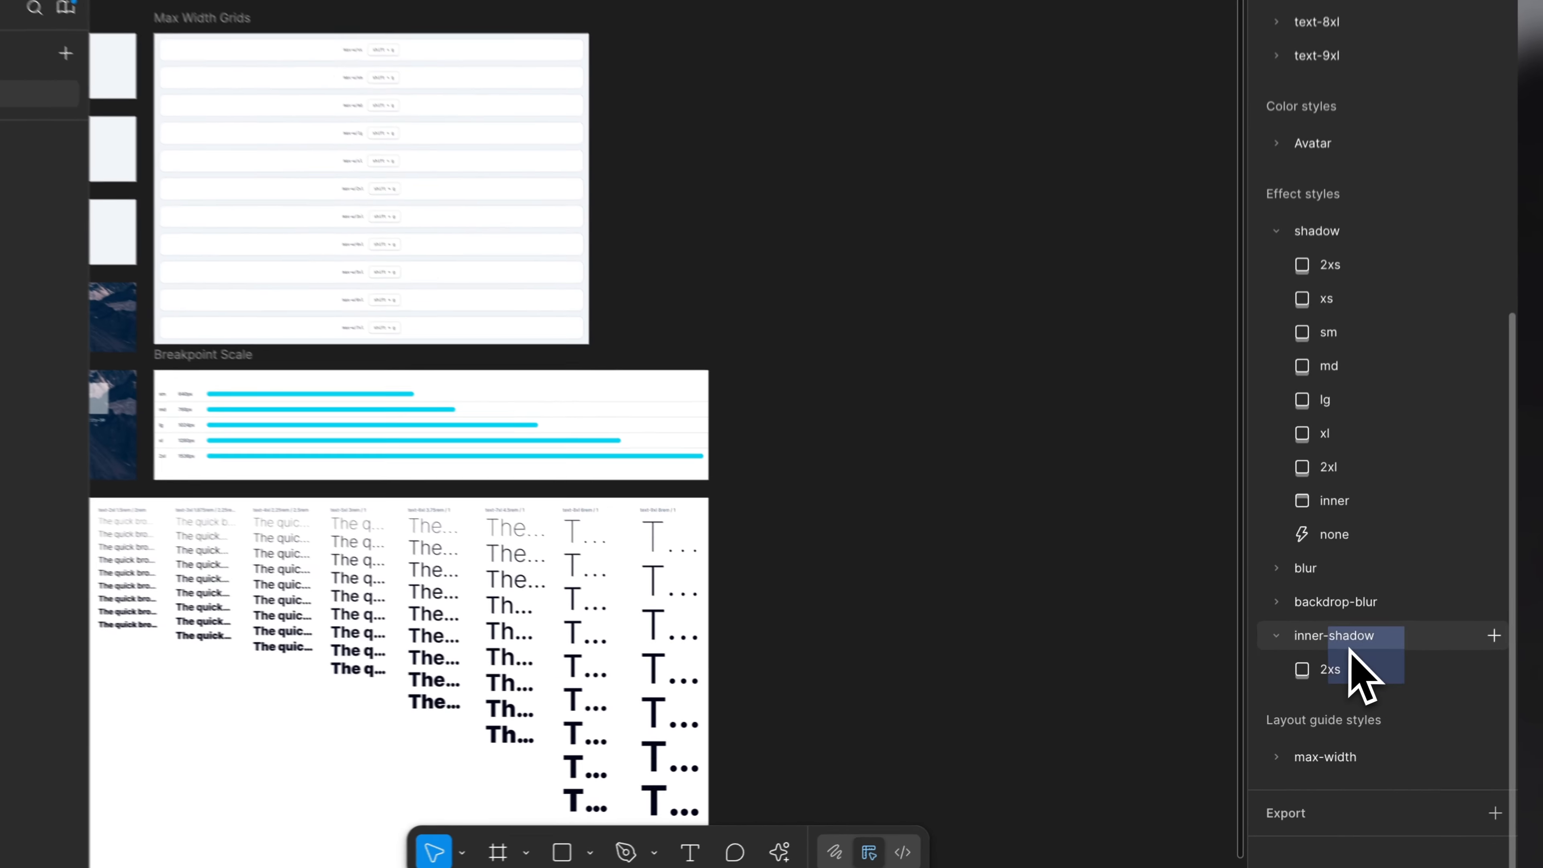
pyautogui.moveTo(1291, 544); pyautogui.dragTo(1292, 545)
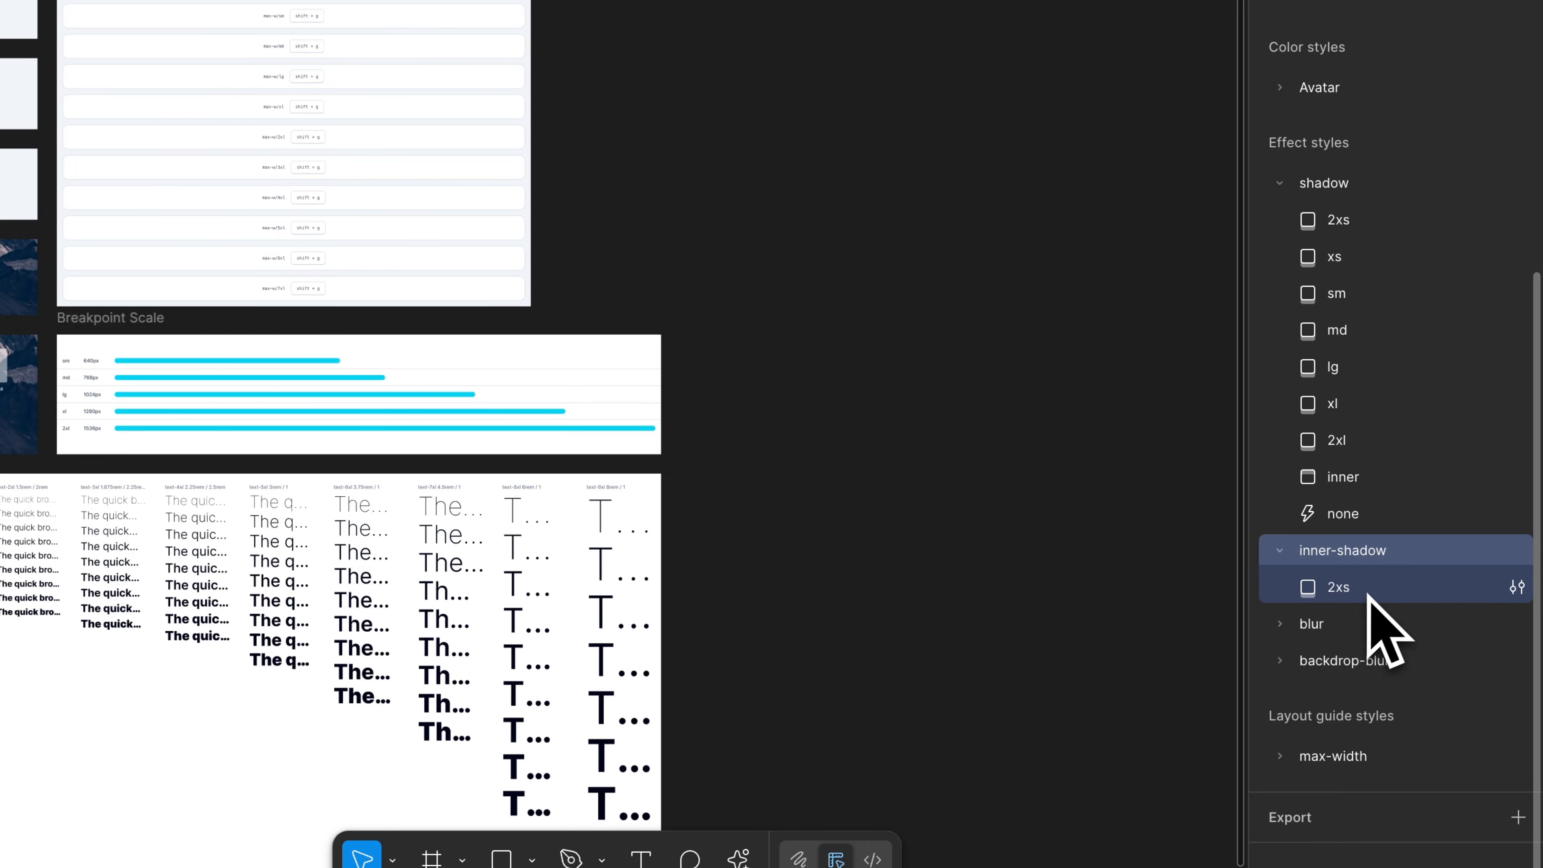
# - Change the inner-shadow/2xs style to an Inner shadow with X 0, Y 1, blur 0, spread 0 and 000000 at 5%
pyautogui.click(1516, 587)
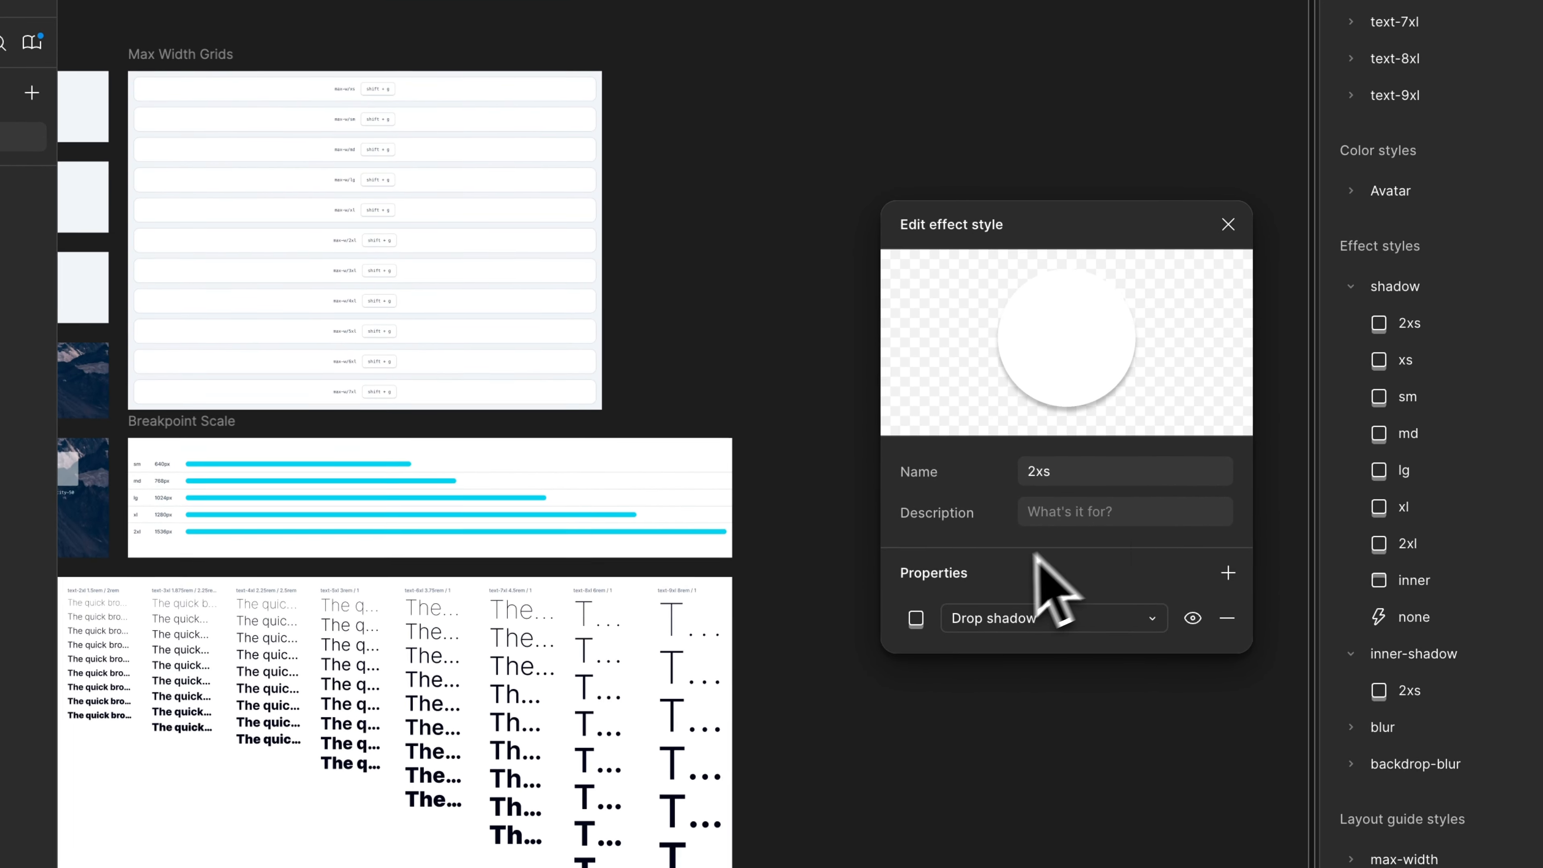
pyautogui.click(921, 849)
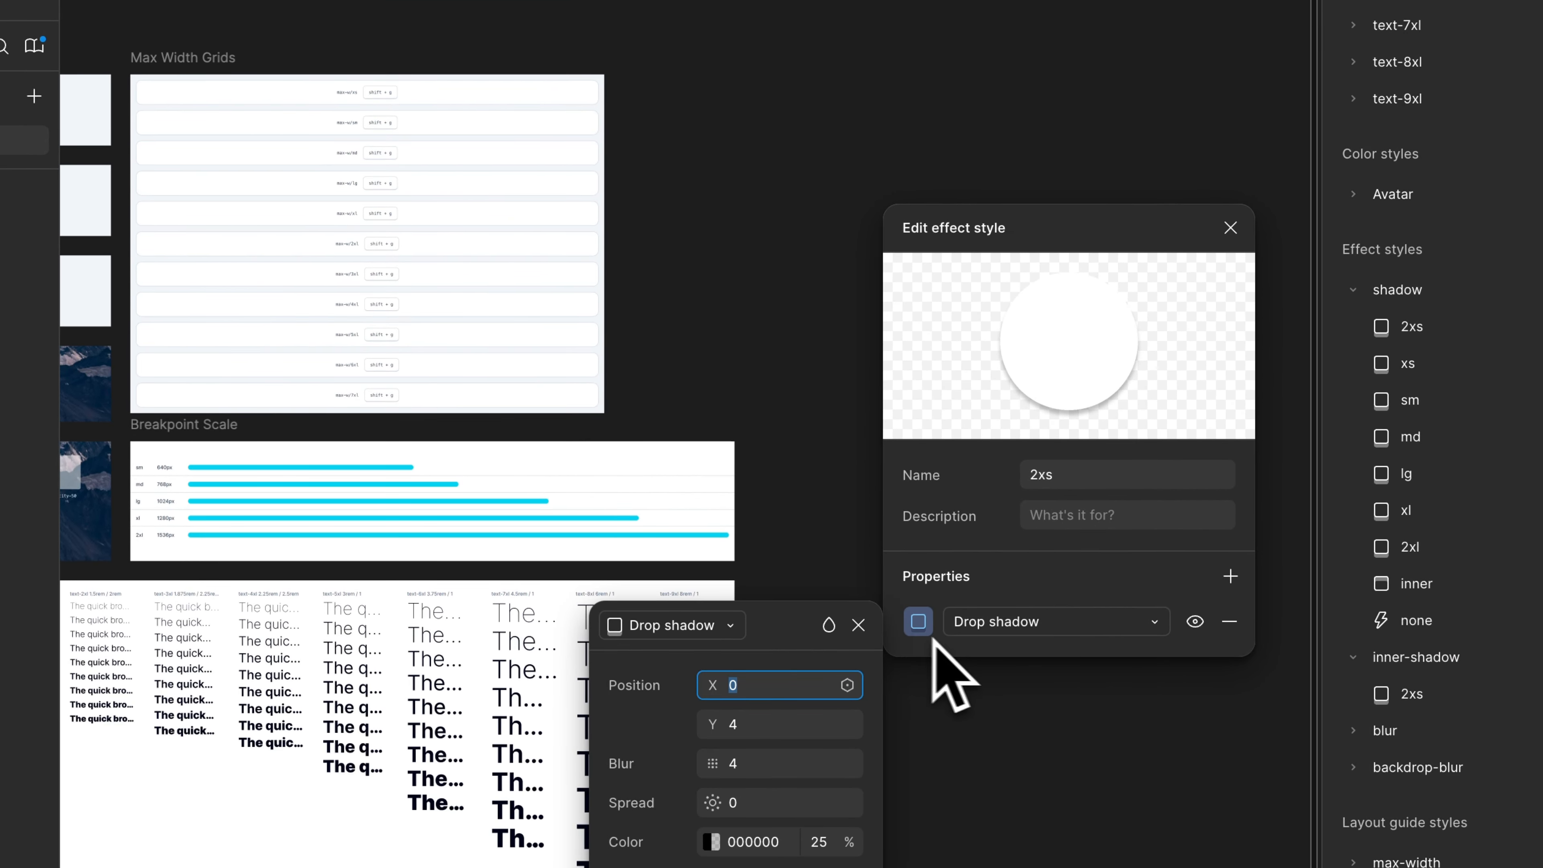
pyautogui.click(996, 622)
pyautogui.click(1032, 495)
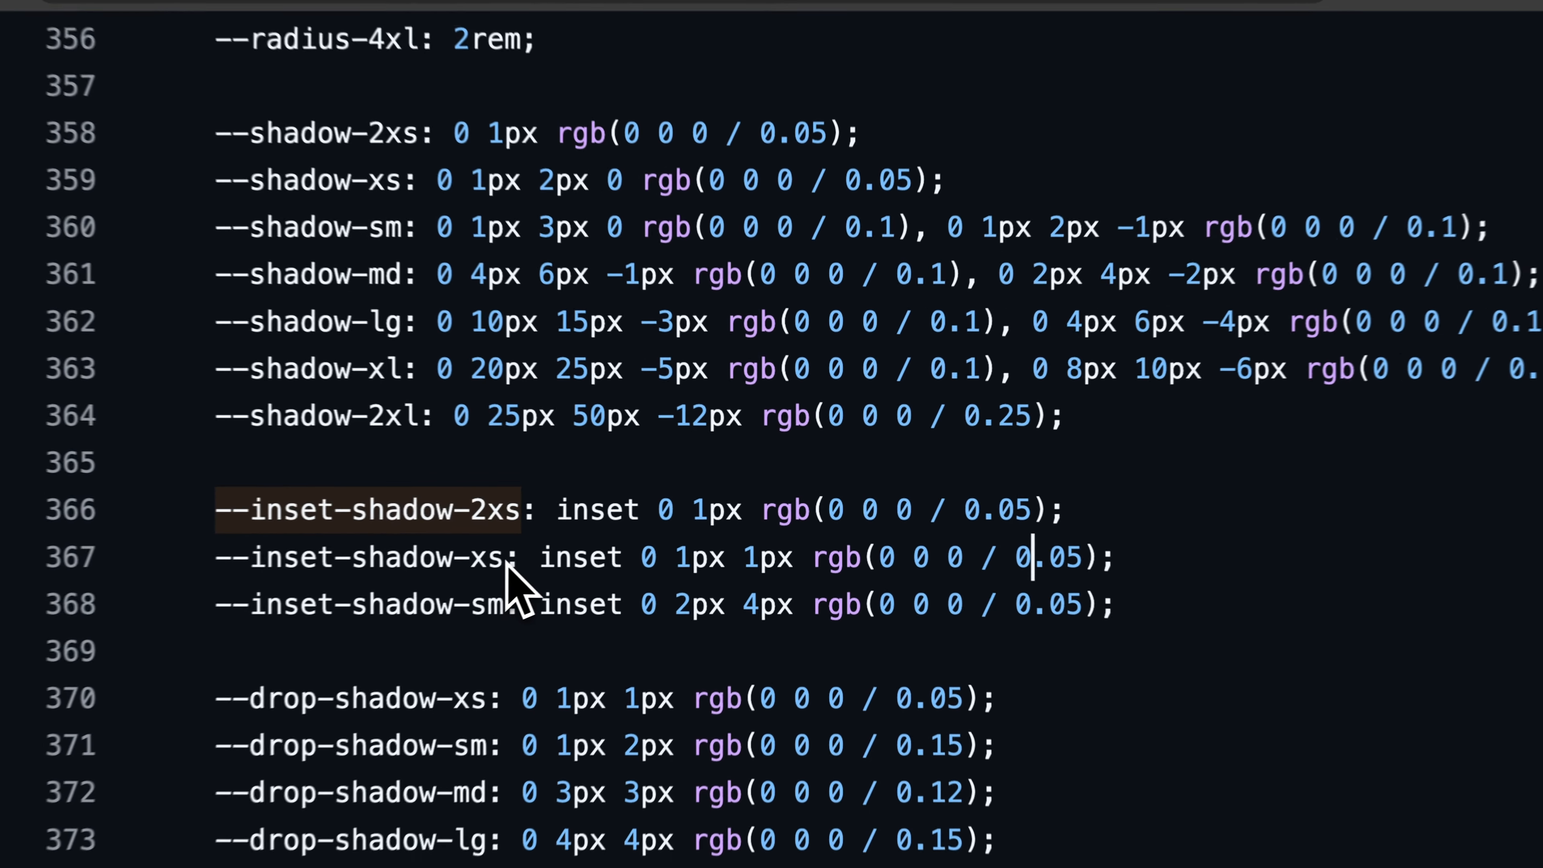
pyautogui.doubleClick(541, 545)
pyautogui.moveTo(690, 586); pyautogui.dragTo(806, 569)
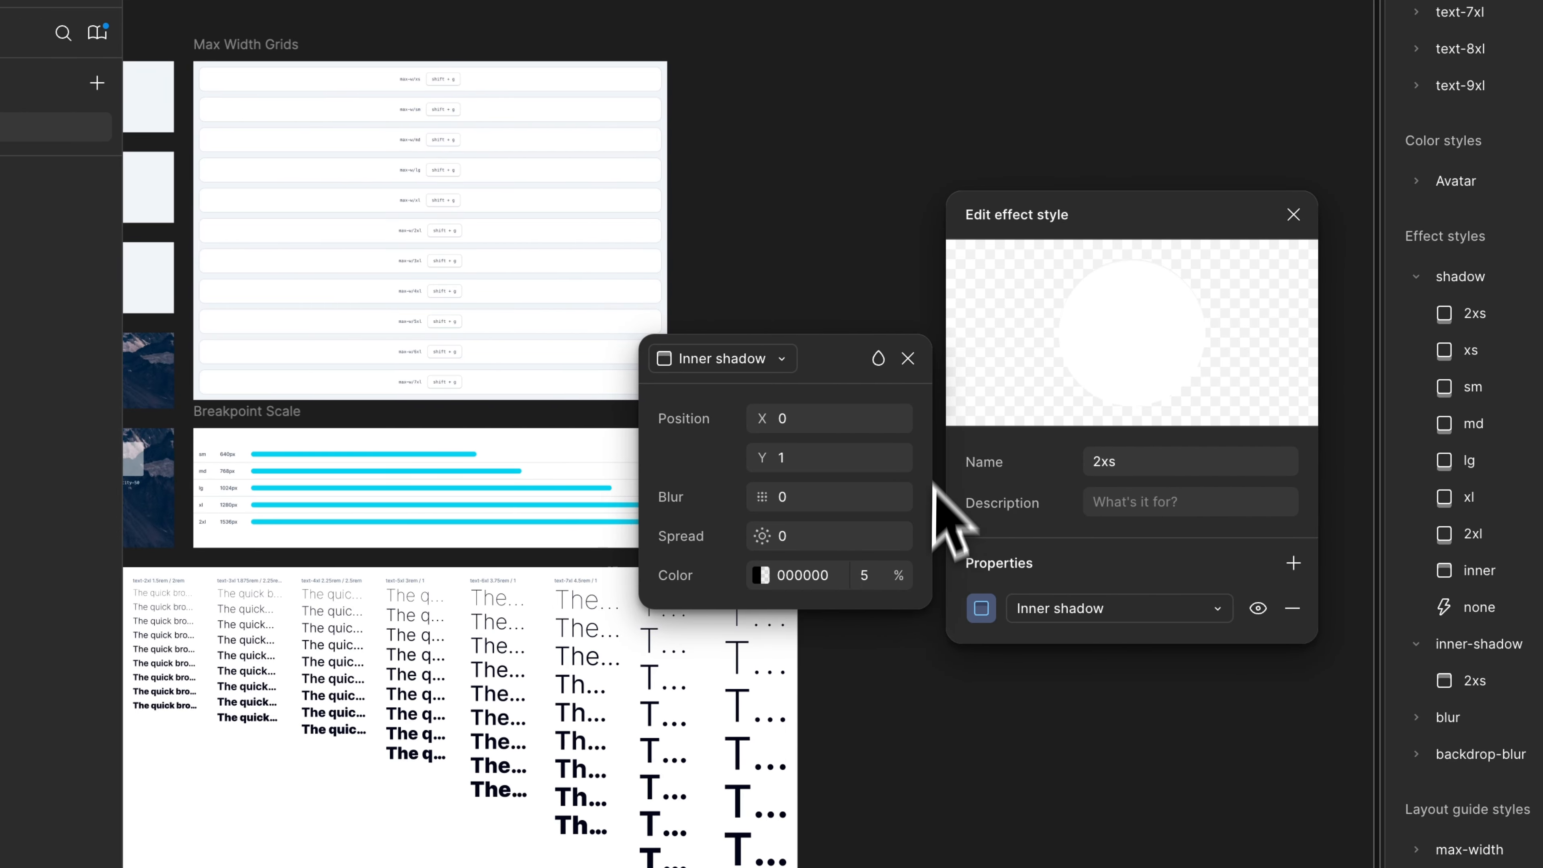
pyautogui.click(904, 358)
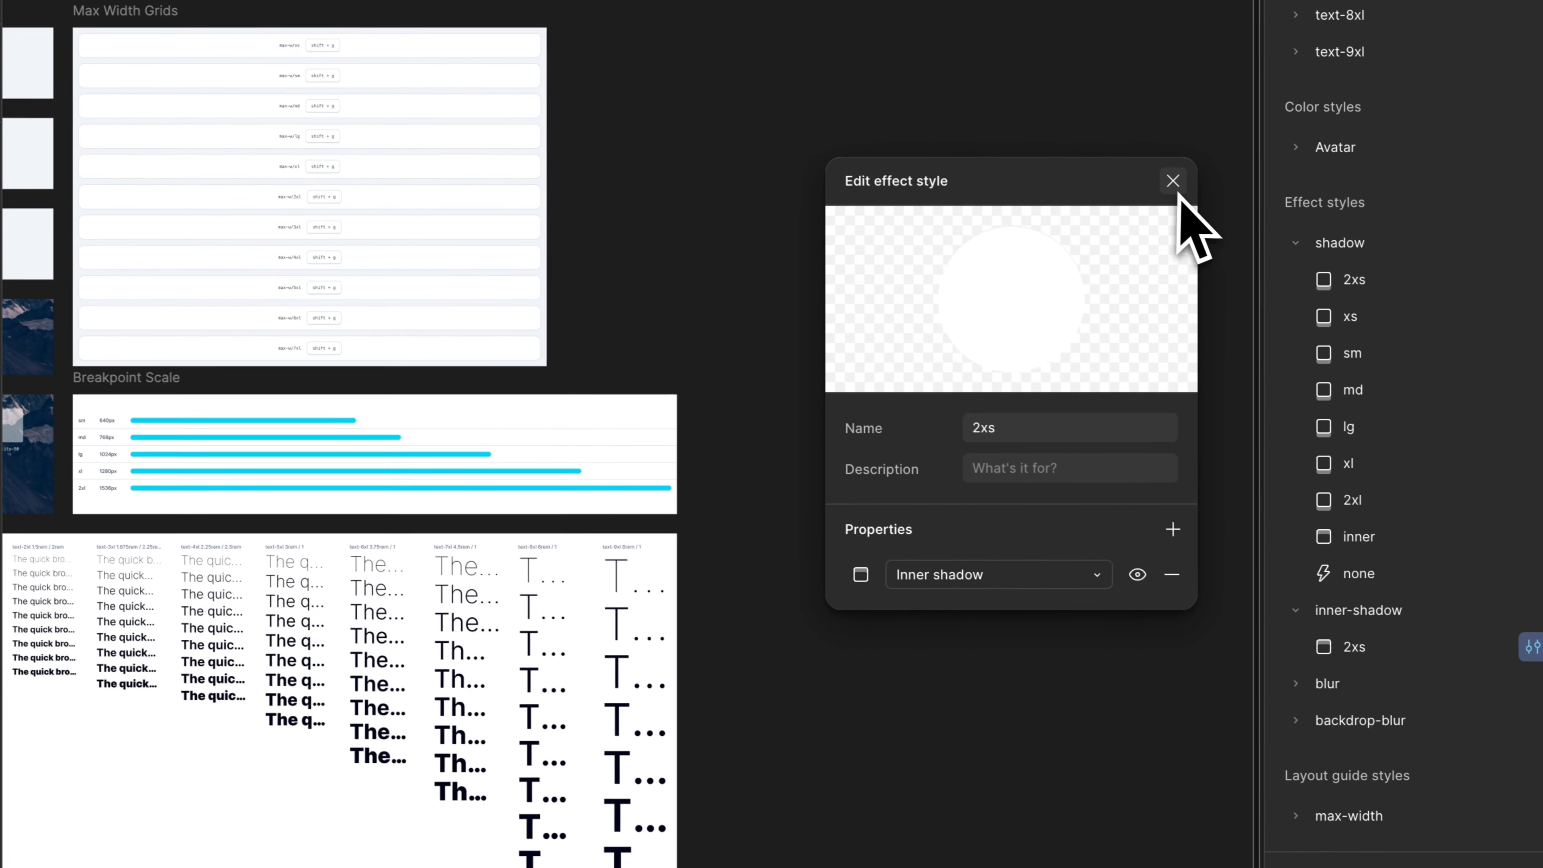
pyautogui.click(1289, 214)
# - Create an inner-shadow/xs effect style as an Inner shadow with X 0, Y 1, blur 1, spread 0 and 000000 at 5%
pyautogui.click(1516, 606)
pyautogui.write('xs')
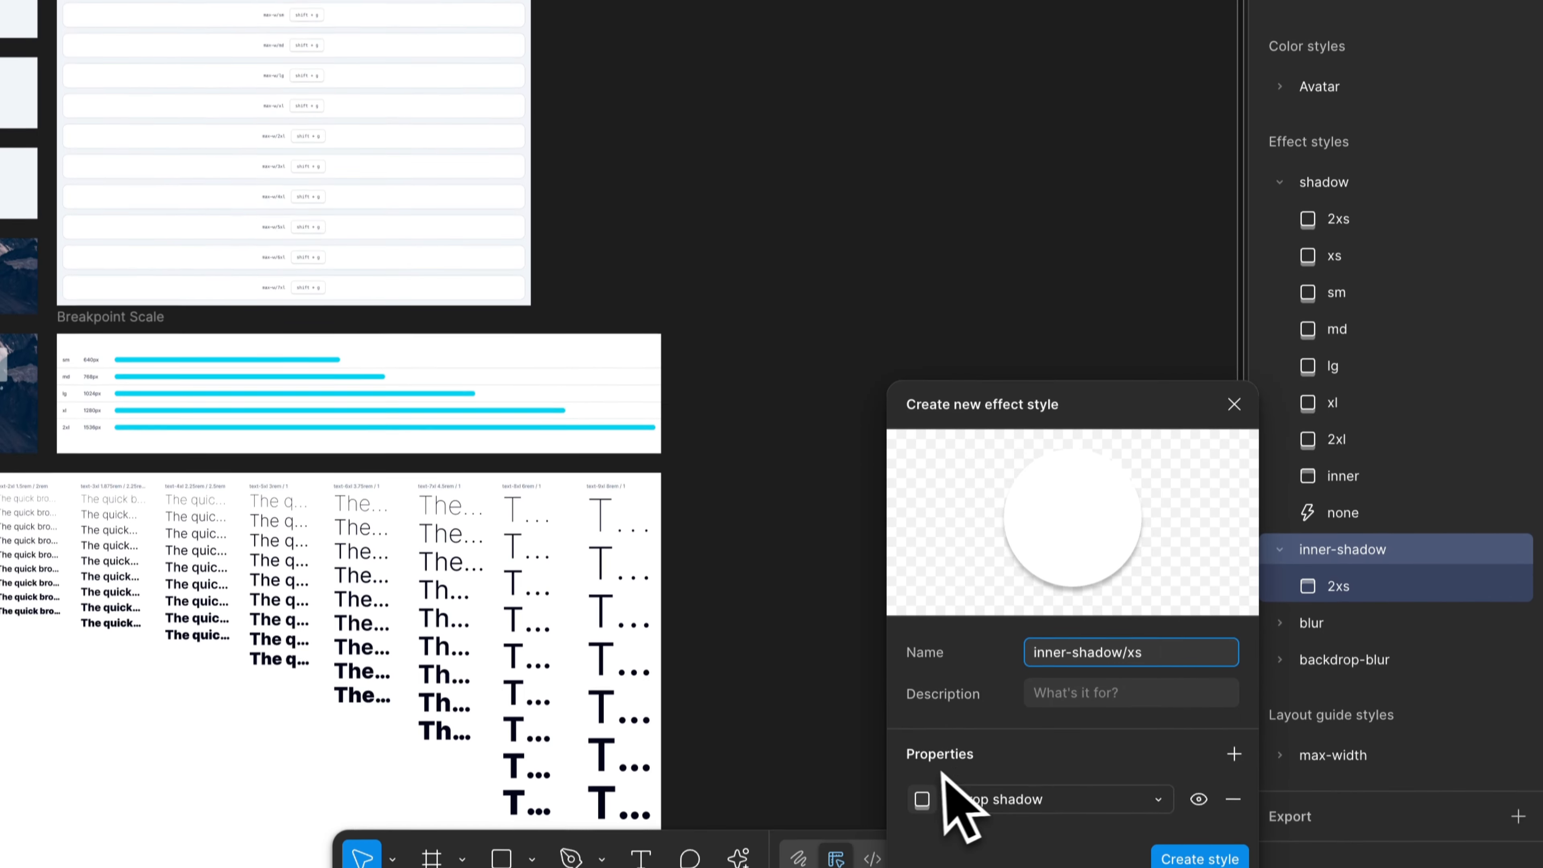
pyautogui.click(929, 800)
pyautogui.click(1032, 799)
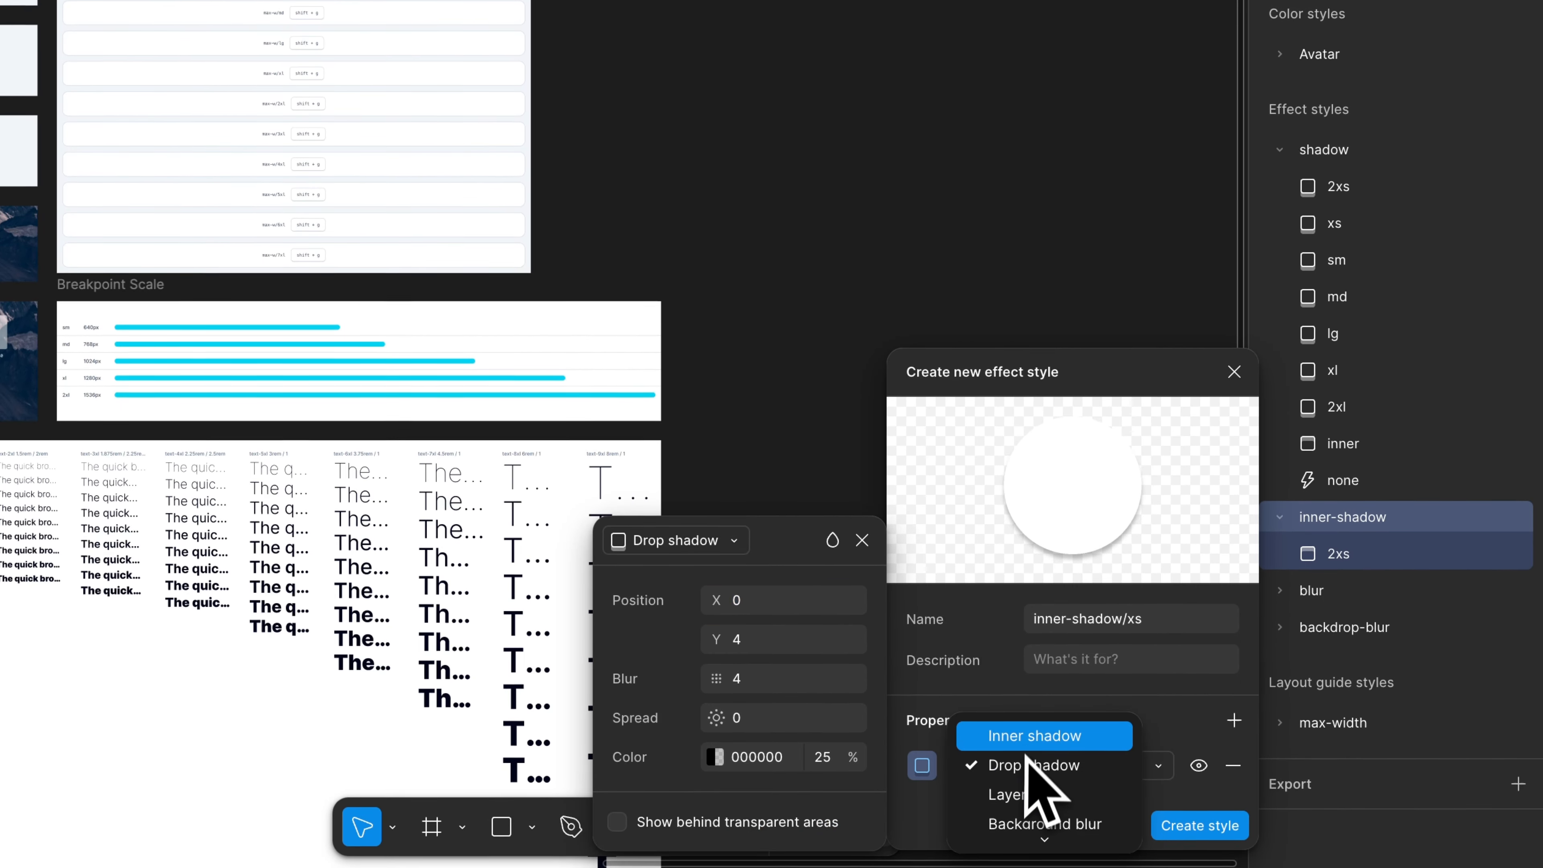
pyautogui.click(1054, 767)
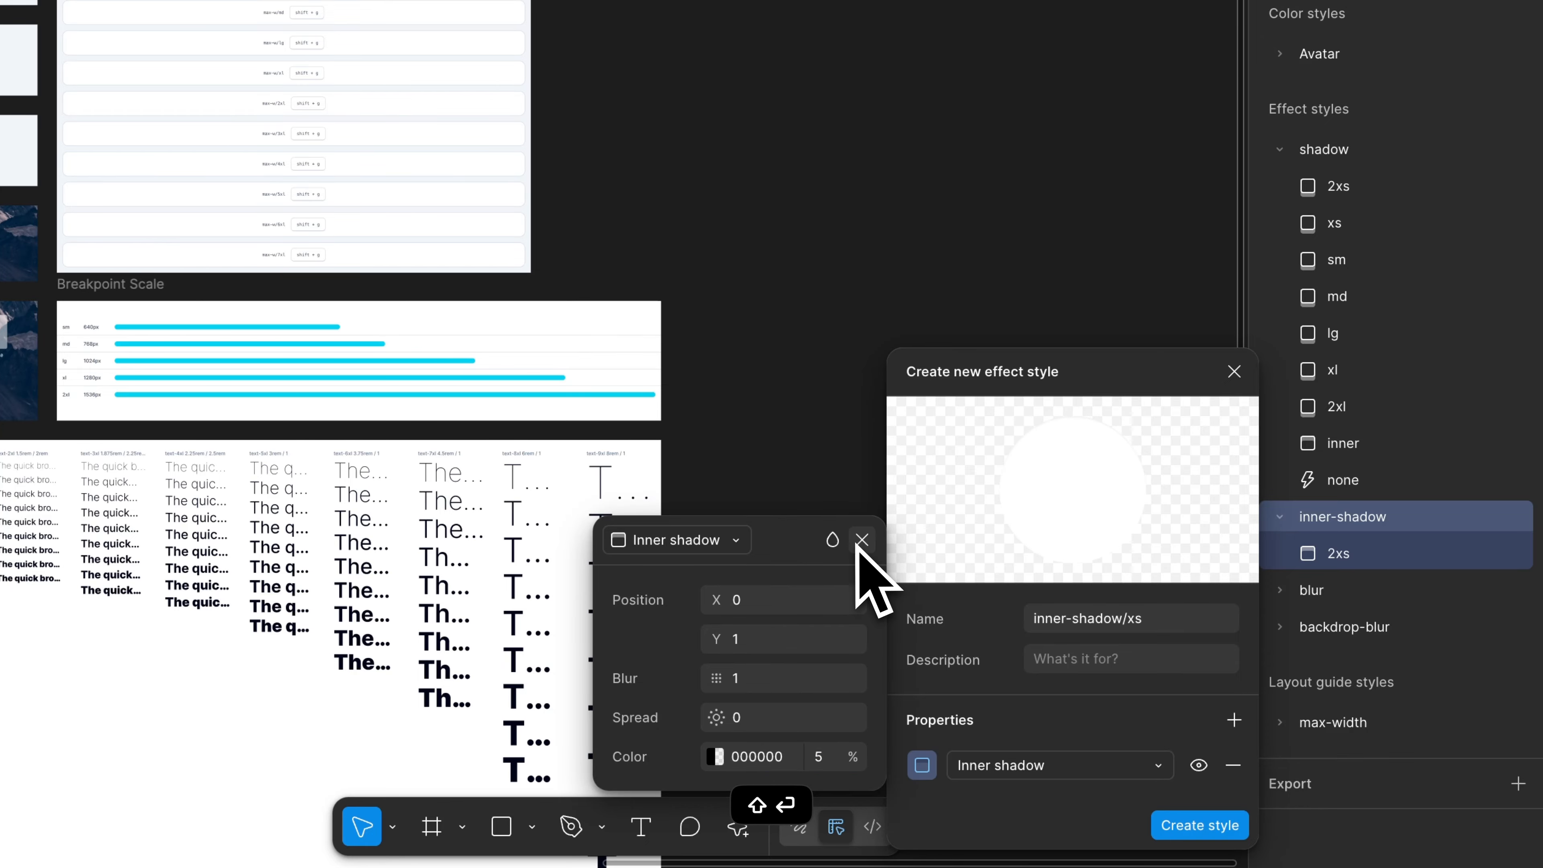
pyautogui.click(1187, 825)
# - Create an inner-shadow/sm effect style as an Inner shadow with X 0, Y 2, blur 4, spread 0 and 000000 at 5%
pyautogui.scroll(-1, 1433, 546)
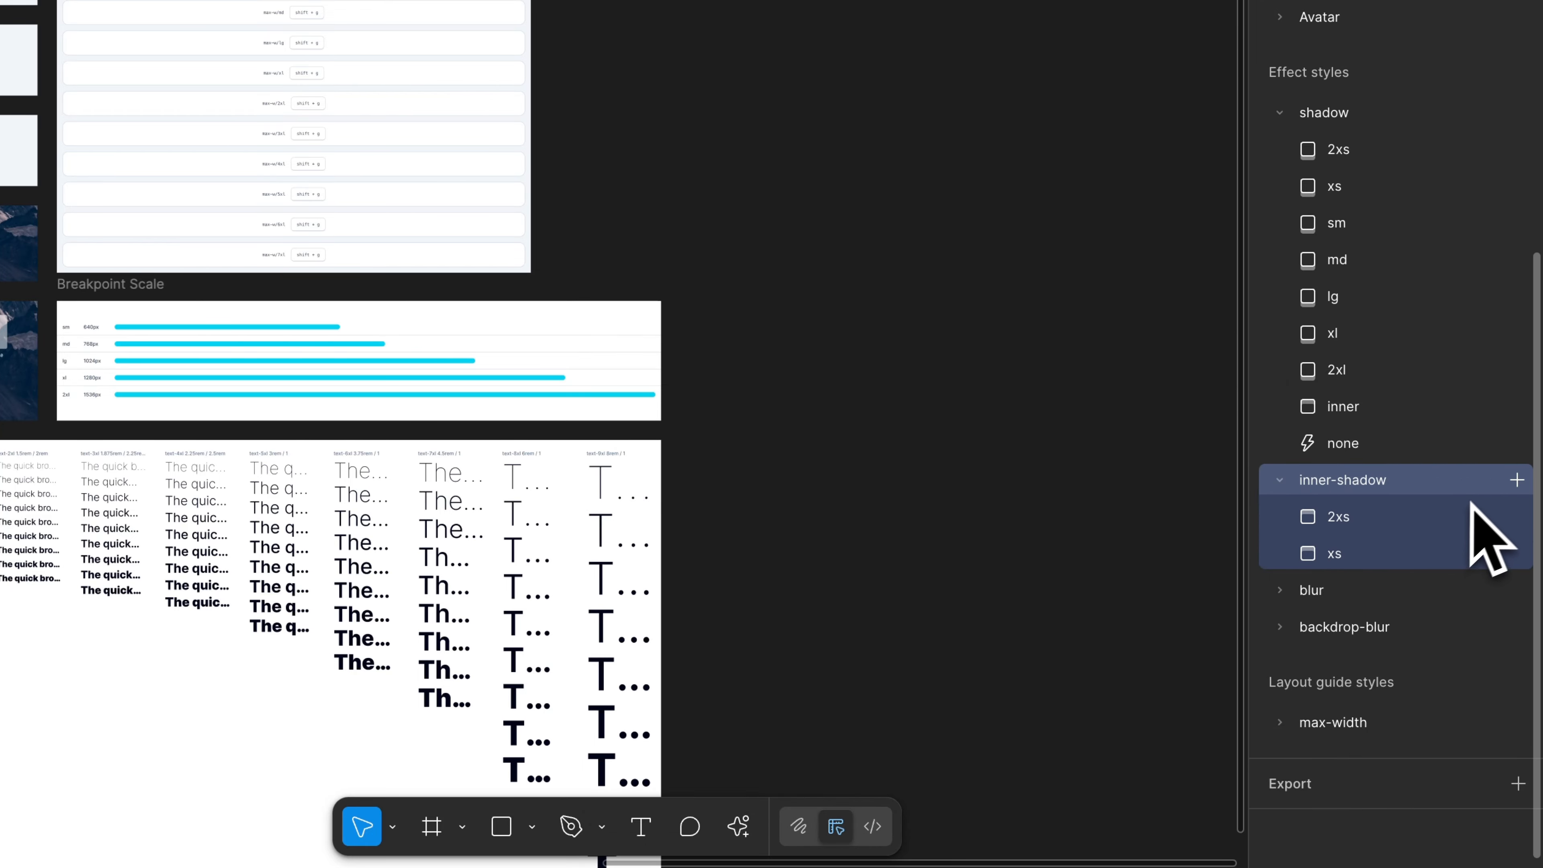
pyautogui.click(1516, 479)
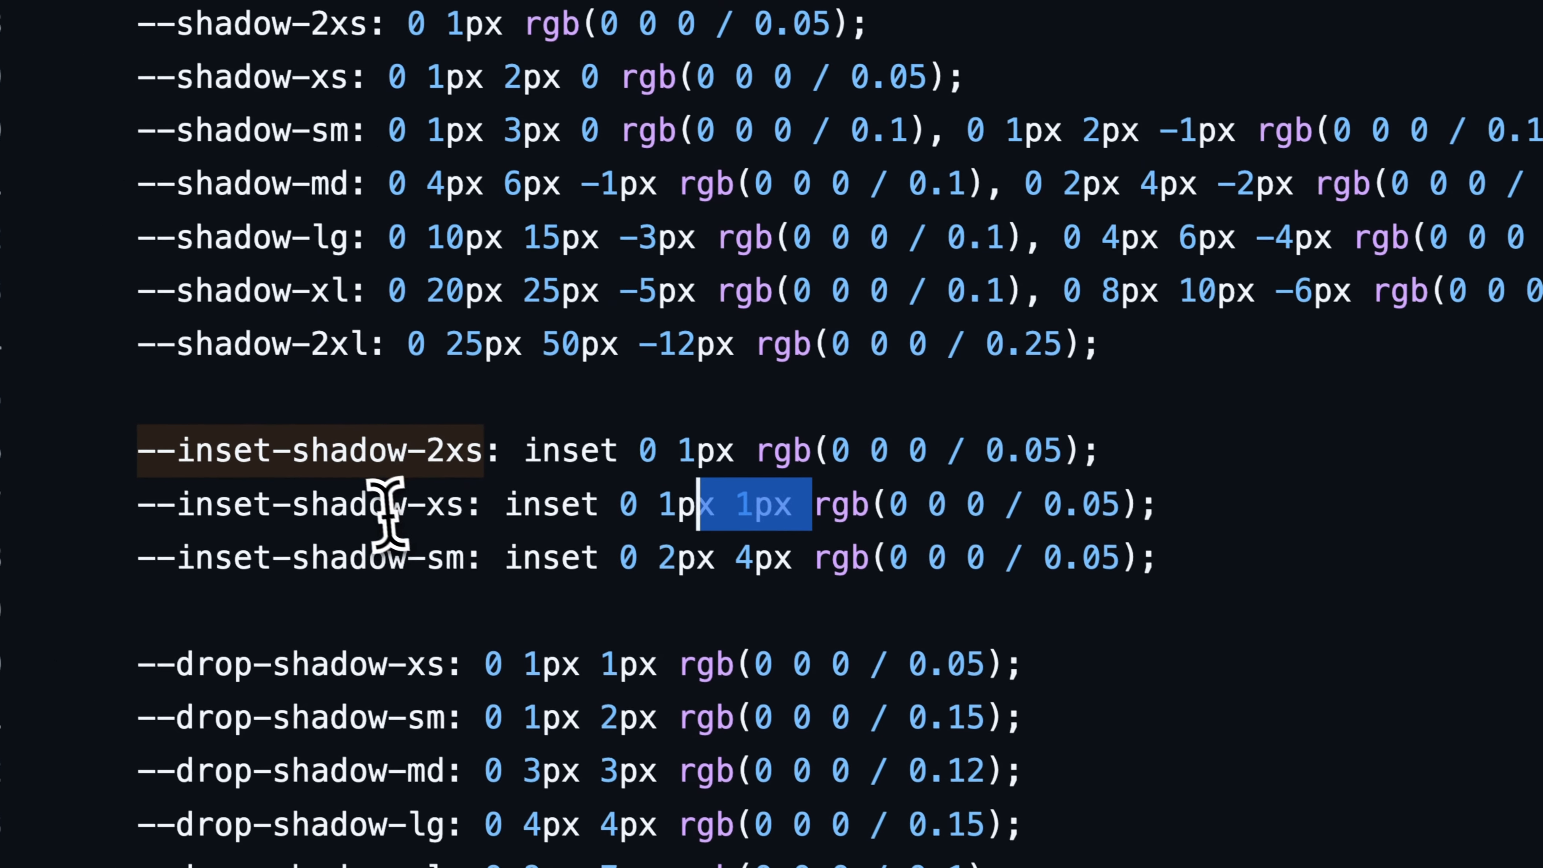
pyautogui.press('super+a')
pyautogui.click(486, 566)
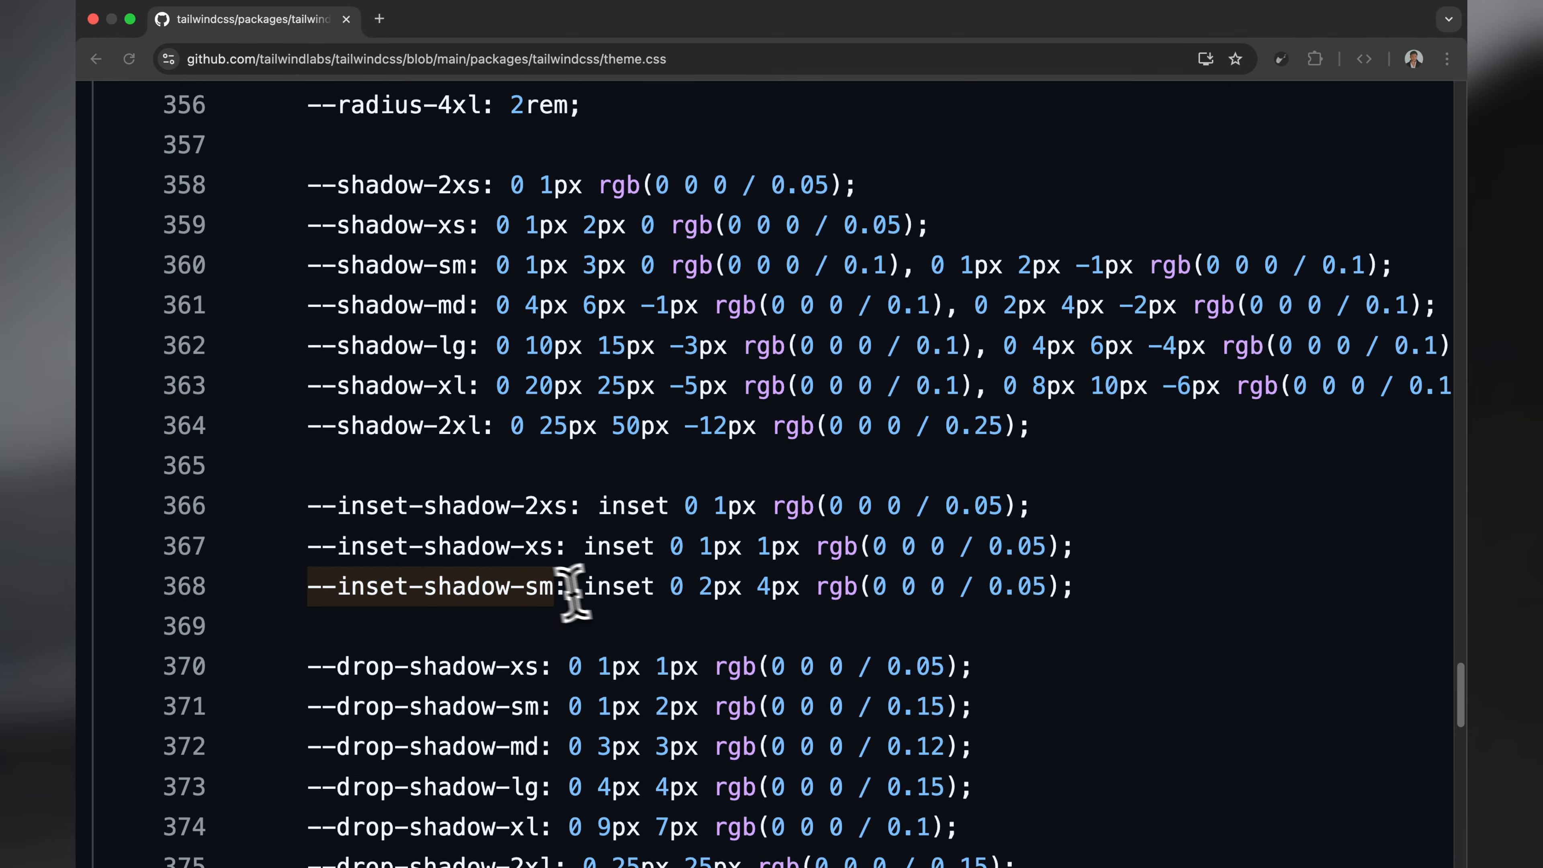
pyautogui.write('sm')
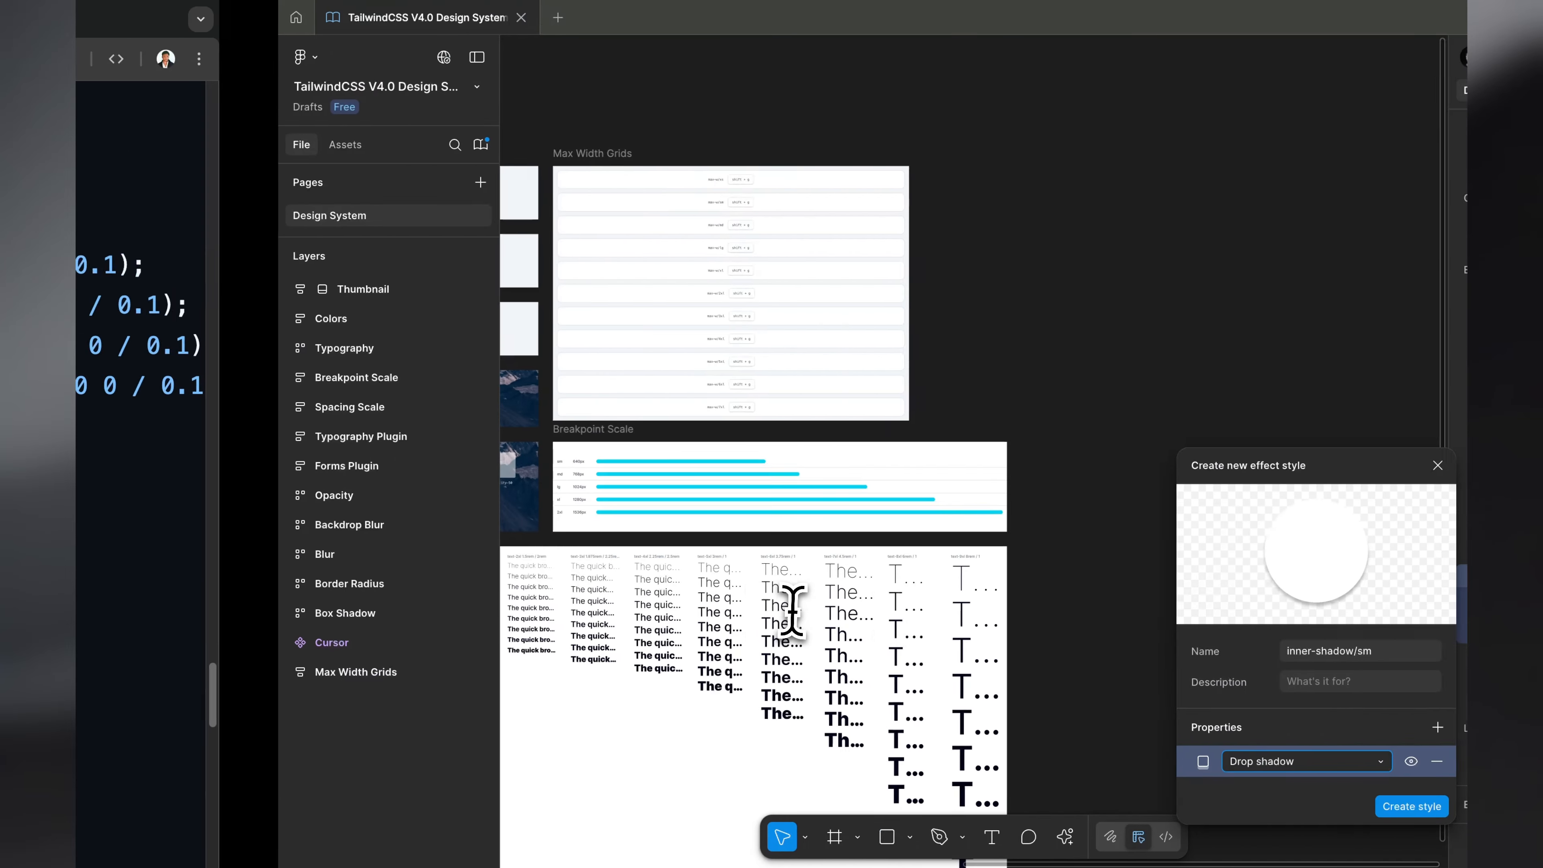
pyautogui.click(1251, 760)
pyautogui.click(1233, 734)
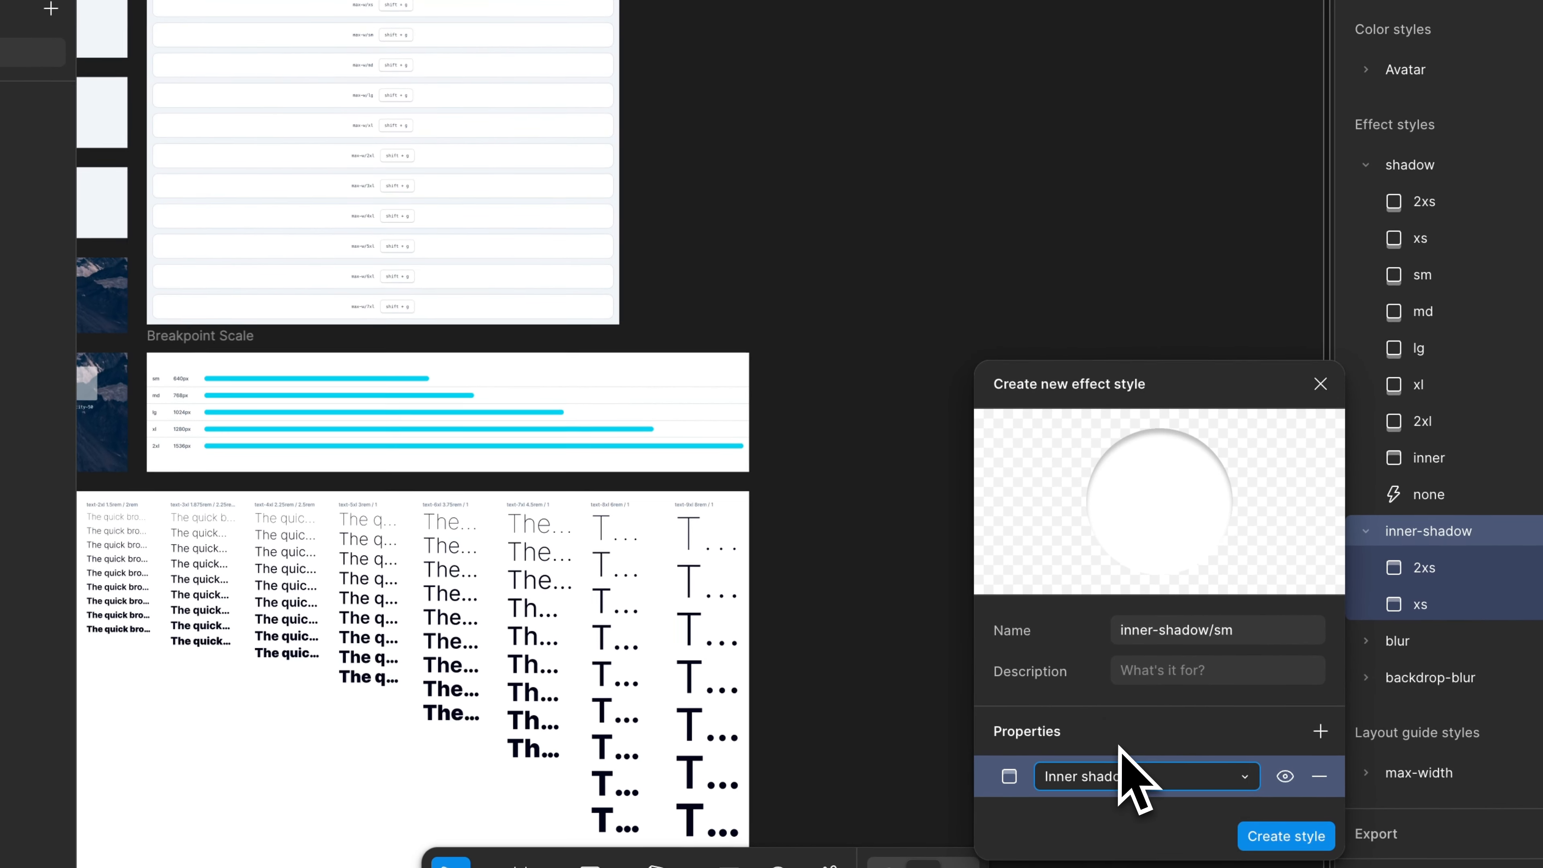
pyautogui.click(1009, 777)
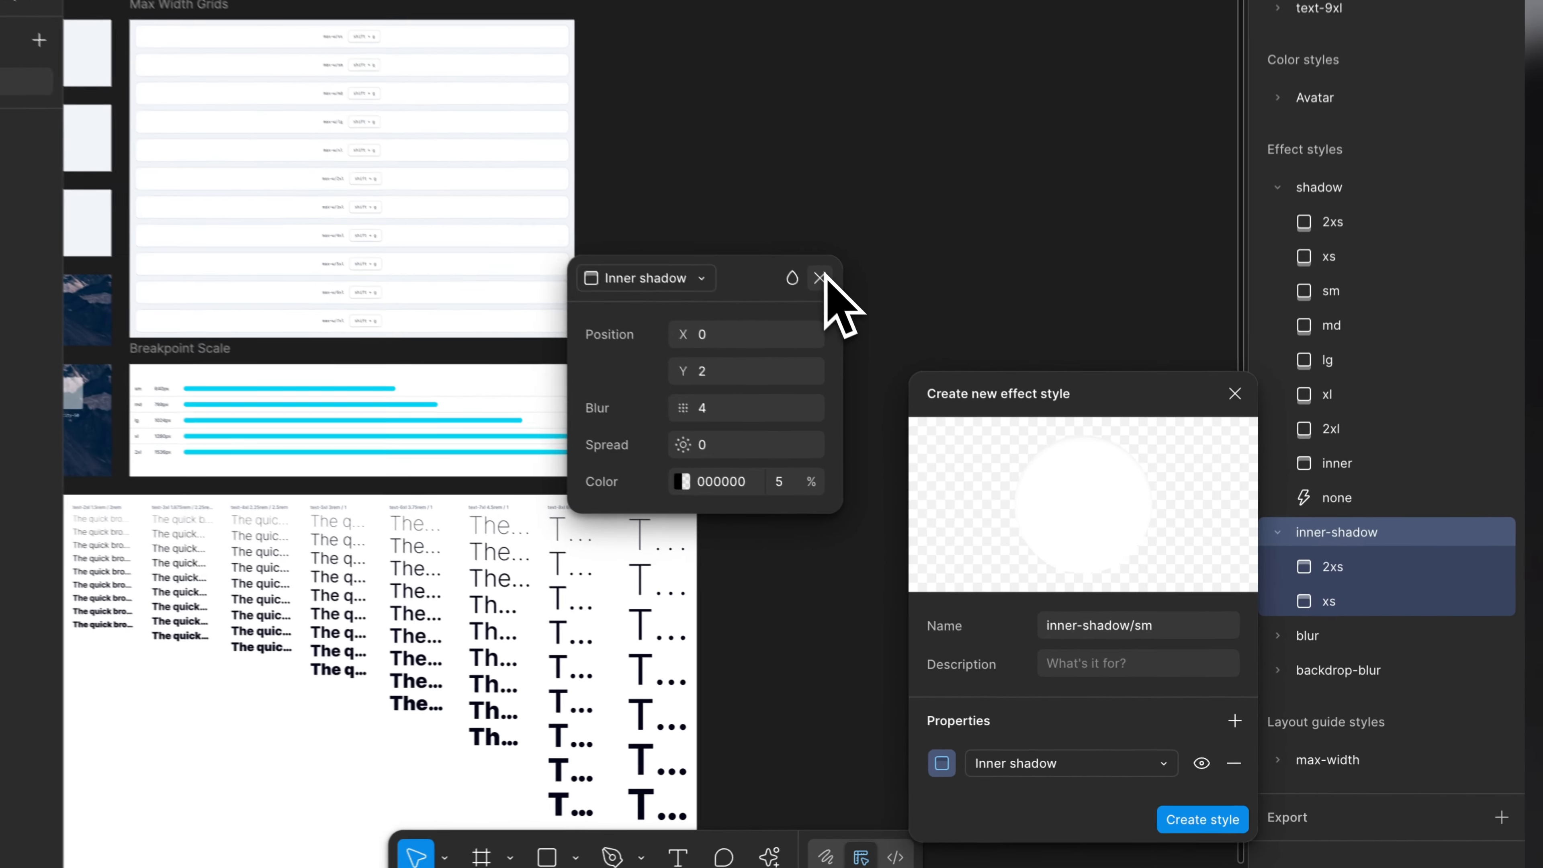
pyautogui.click(903, 372)
pyautogui.click(1217, 785)
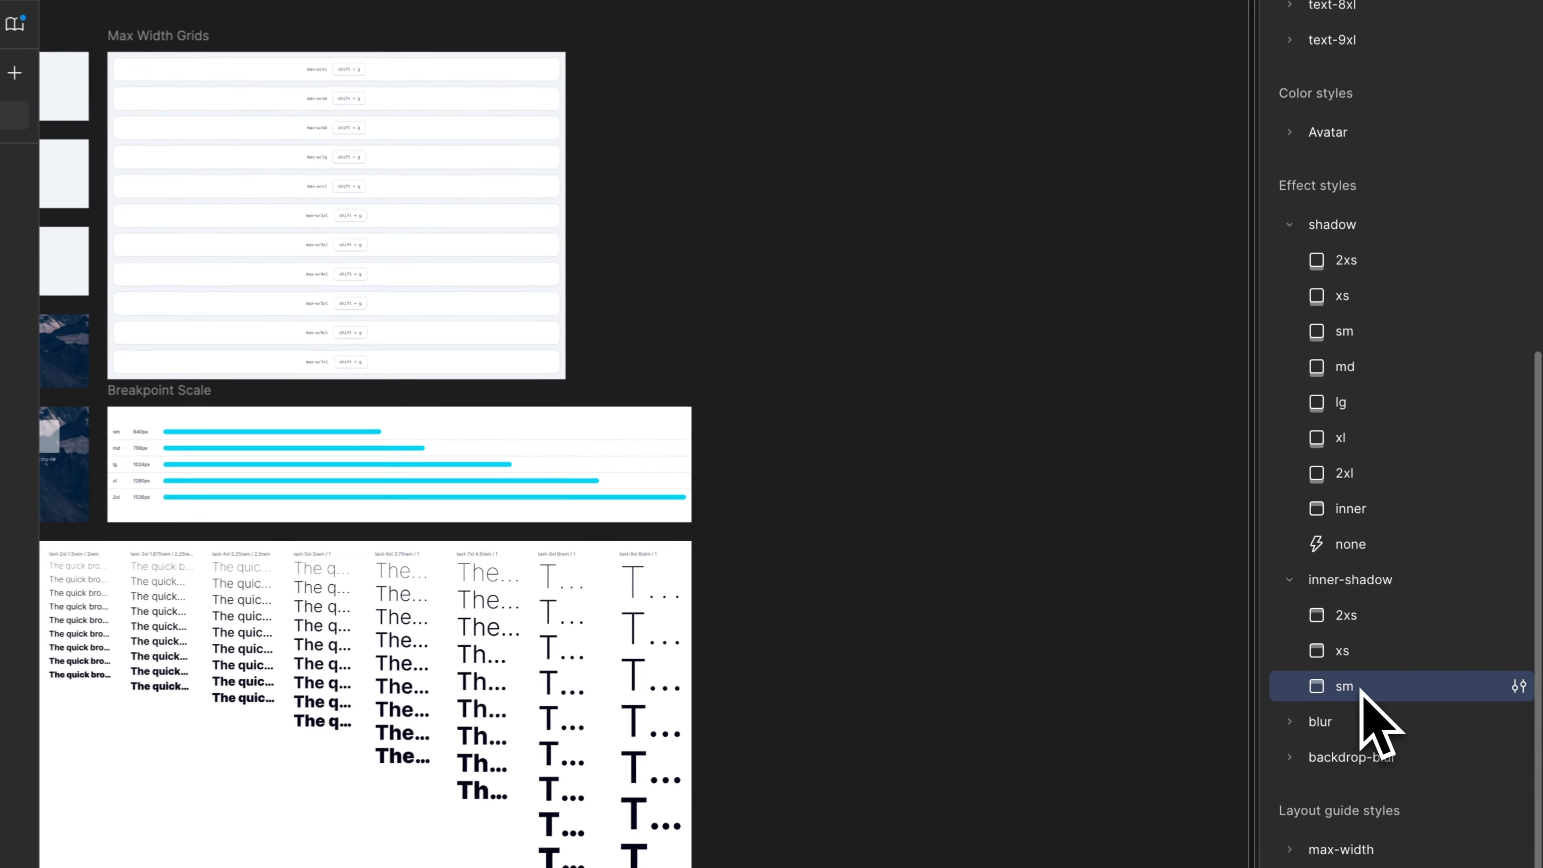
# - Apply the inner-shadow/2xs effect style to the shadow-inner box in the Box Shadow frame
pyautogui.hscroll(-15, 1092, 561)
pyautogui.hscroll(6, 1087, 558)
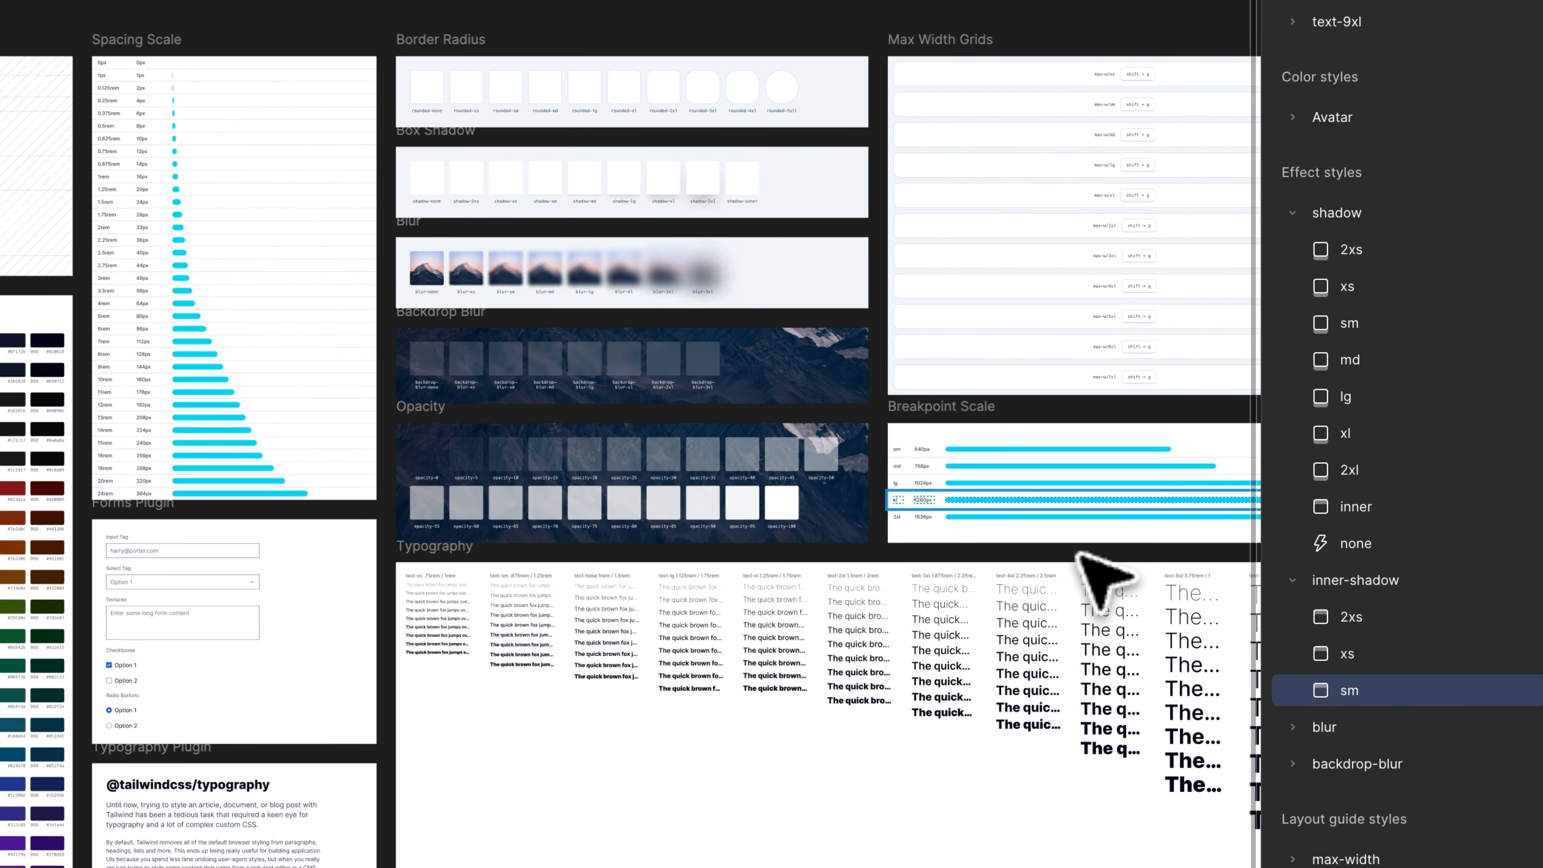
pyautogui.scroll(5, 750, 269)
pyautogui.scroll(-4, 744, 264)
pyautogui.scroll(2, 744, 264)
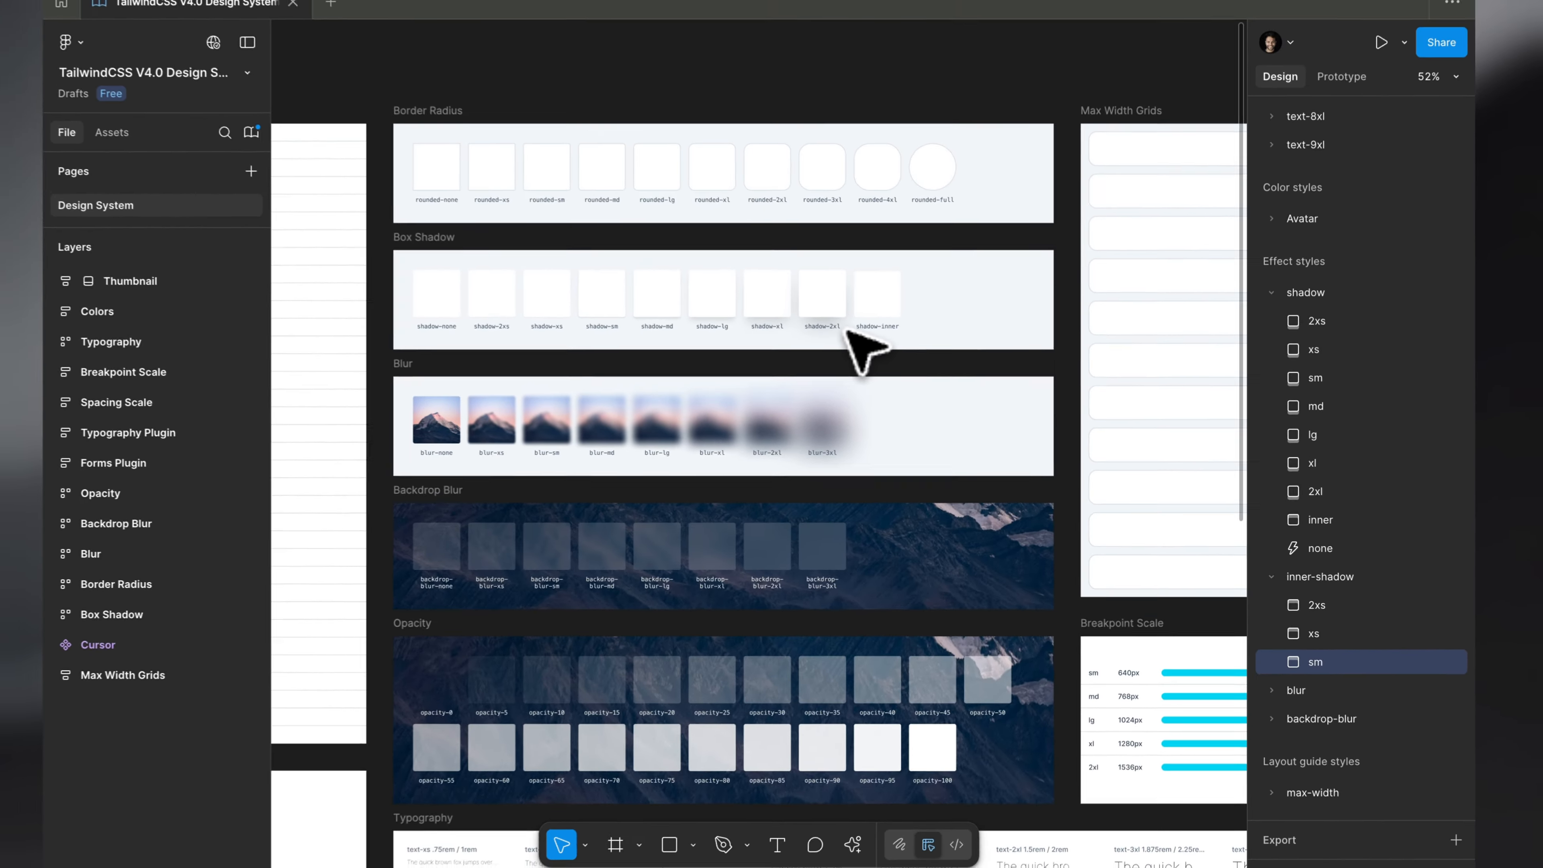
pyautogui.scroll(8, 845, 330)
pyautogui.doubleClick(877, 294)
pyautogui.click(1373, 579)
pyautogui.scroll(-3, 1095, 693)
pyautogui.click(1093, 690)
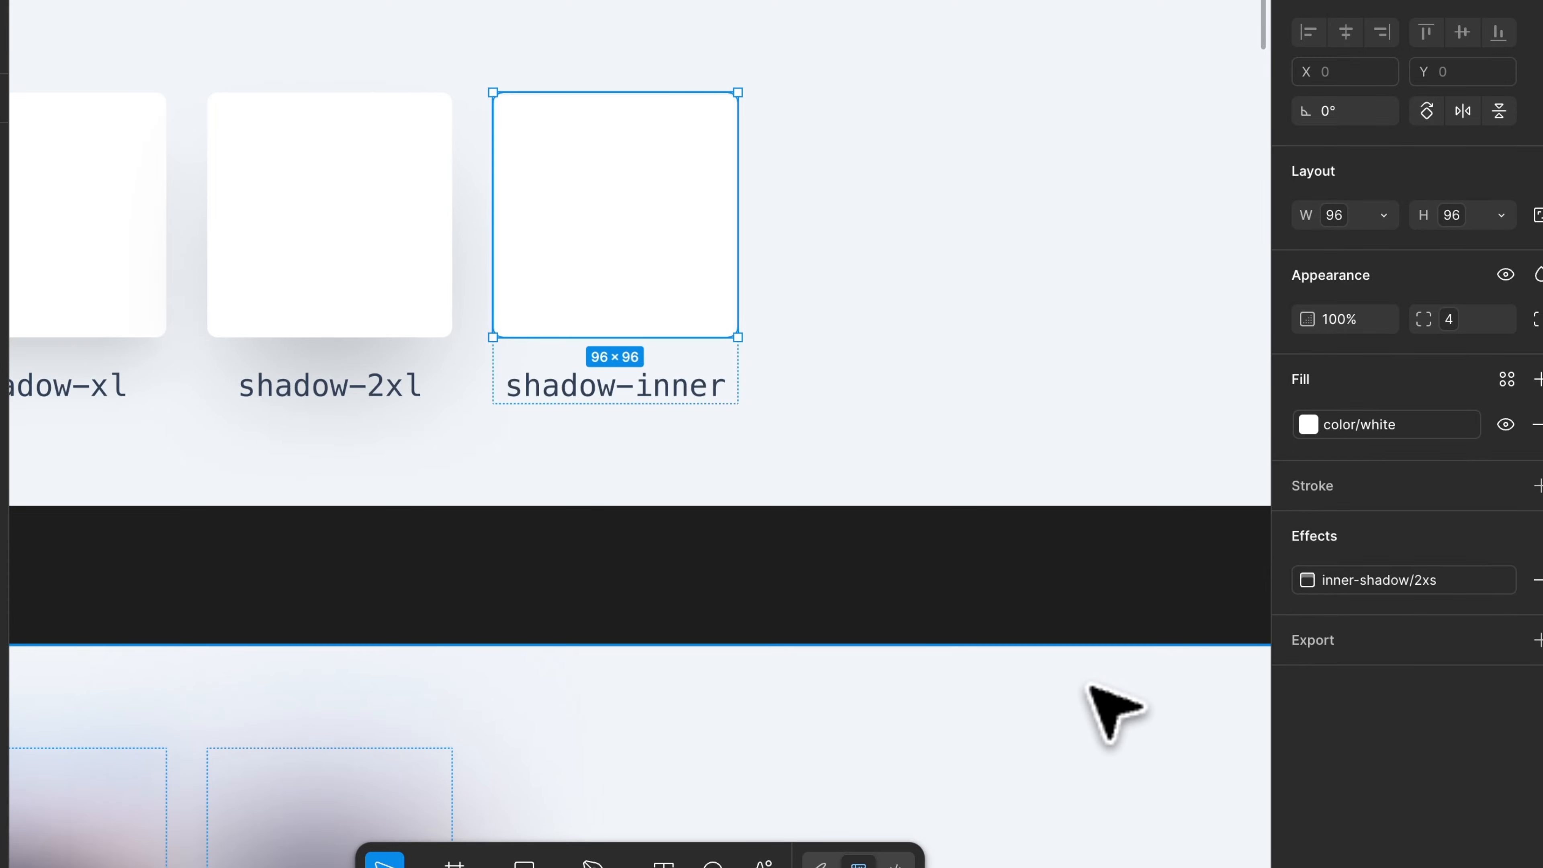
pyautogui.press('Escape')
# - Replace the shadow-inner label with inset-shadow-2xs, copied from Tailwind's theme.css
pyautogui.scroll(2, 716, 303)
pyautogui.scroll(2, 717, 304)
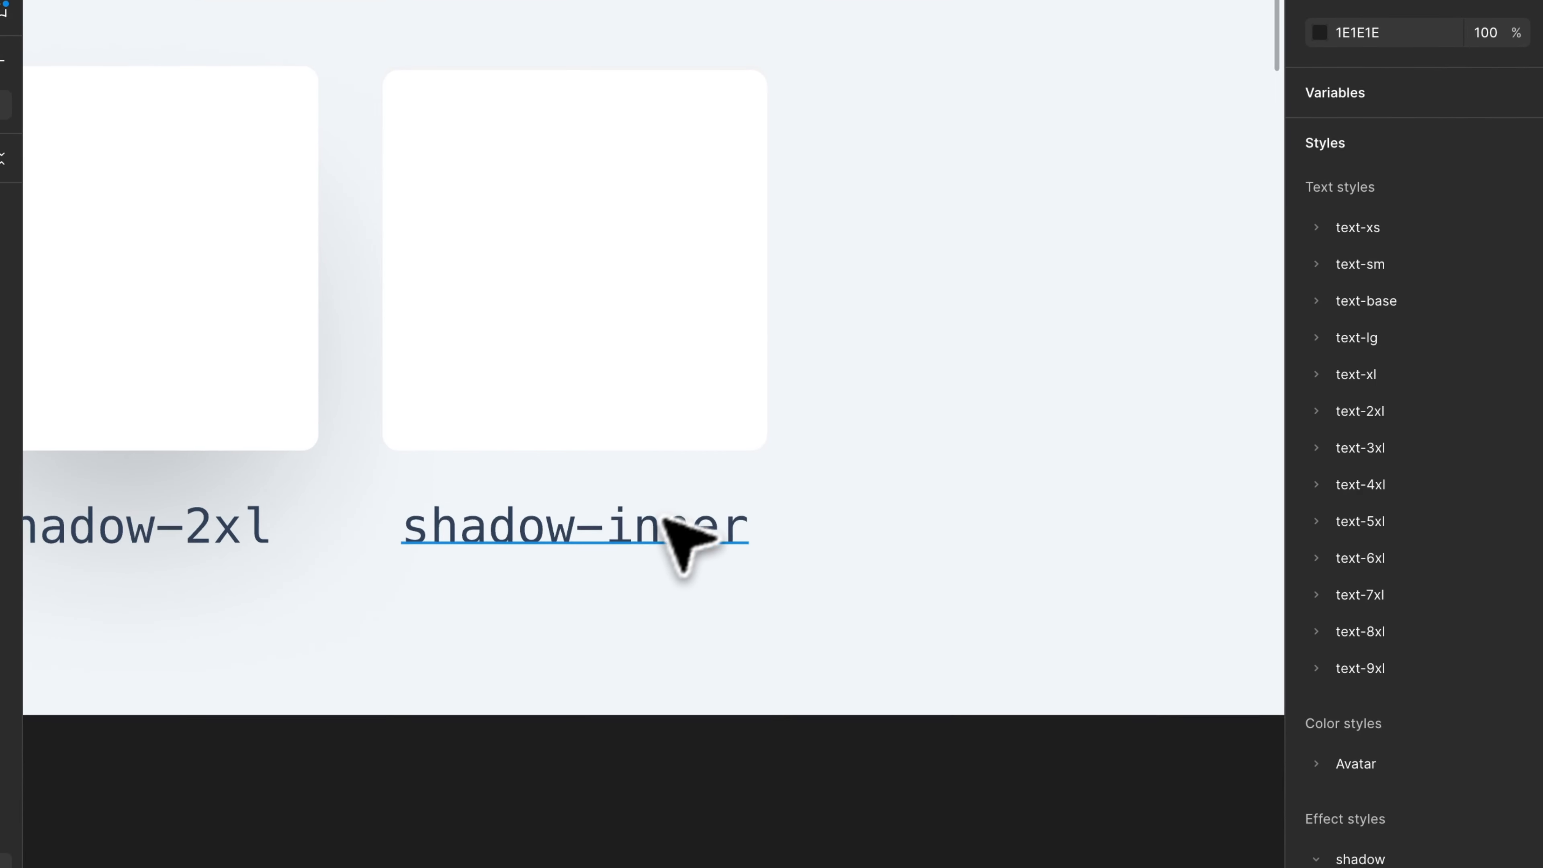
pyautogui.doubleClick(621, 523)
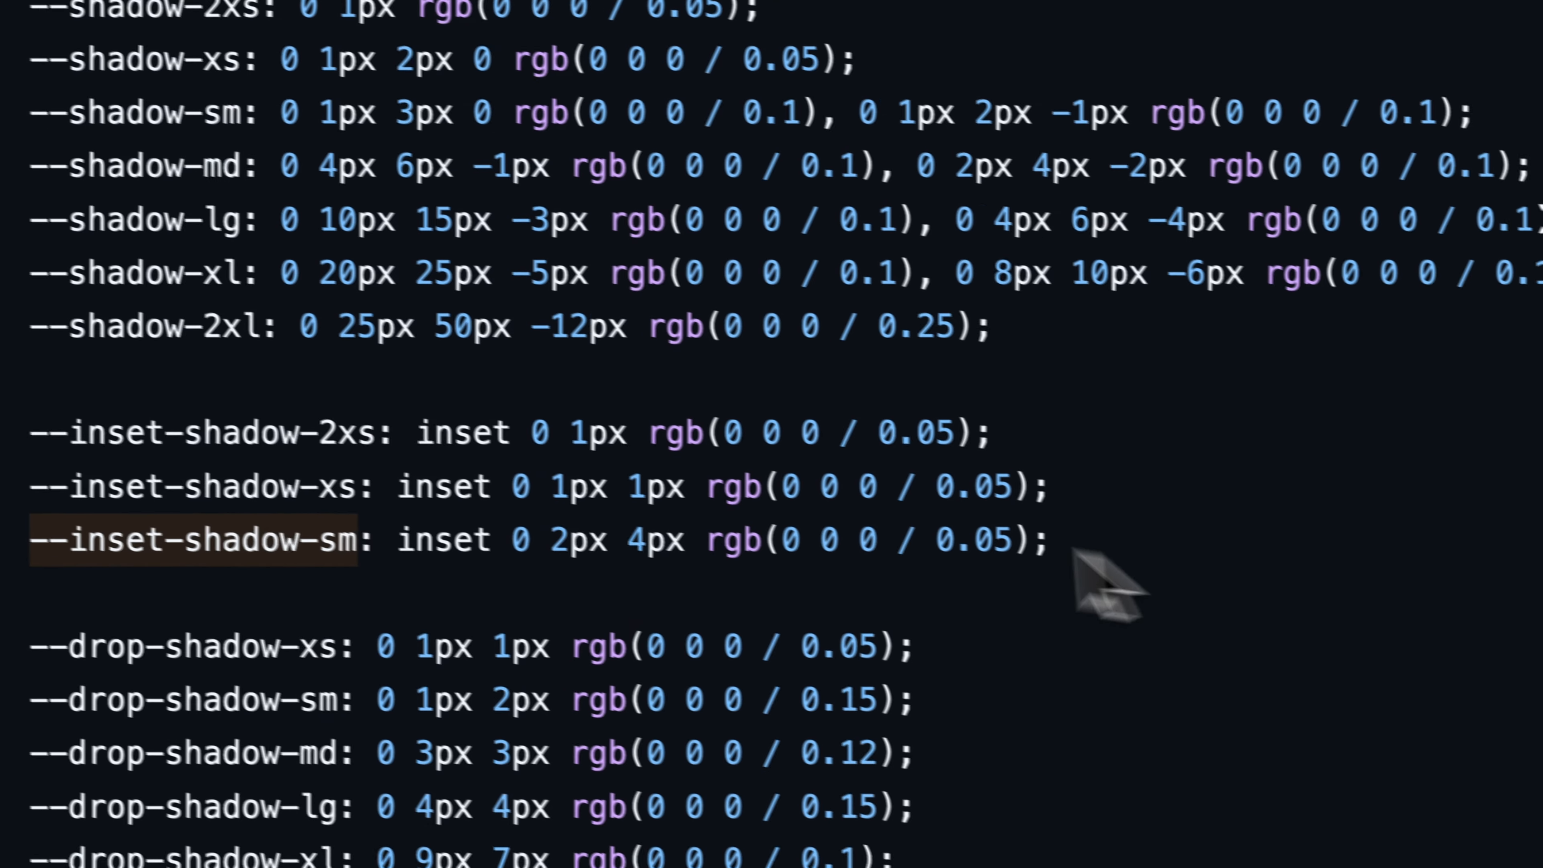
pyautogui.moveTo(375, 432); pyautogui.dragTo(71, 432)
pyautogui.press('super+c')
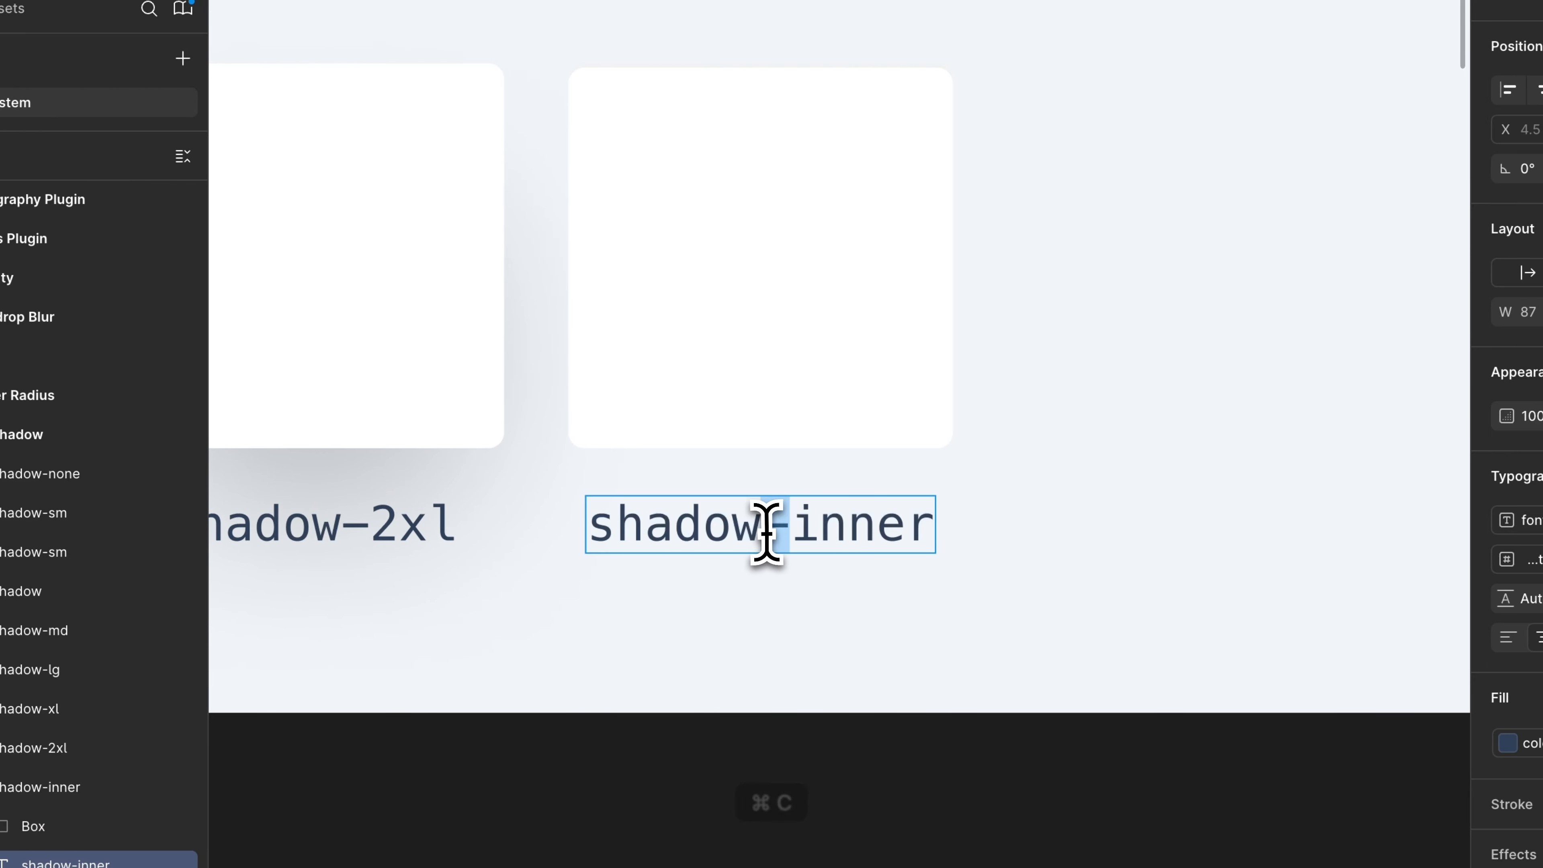
pyautogui.press('super+v')
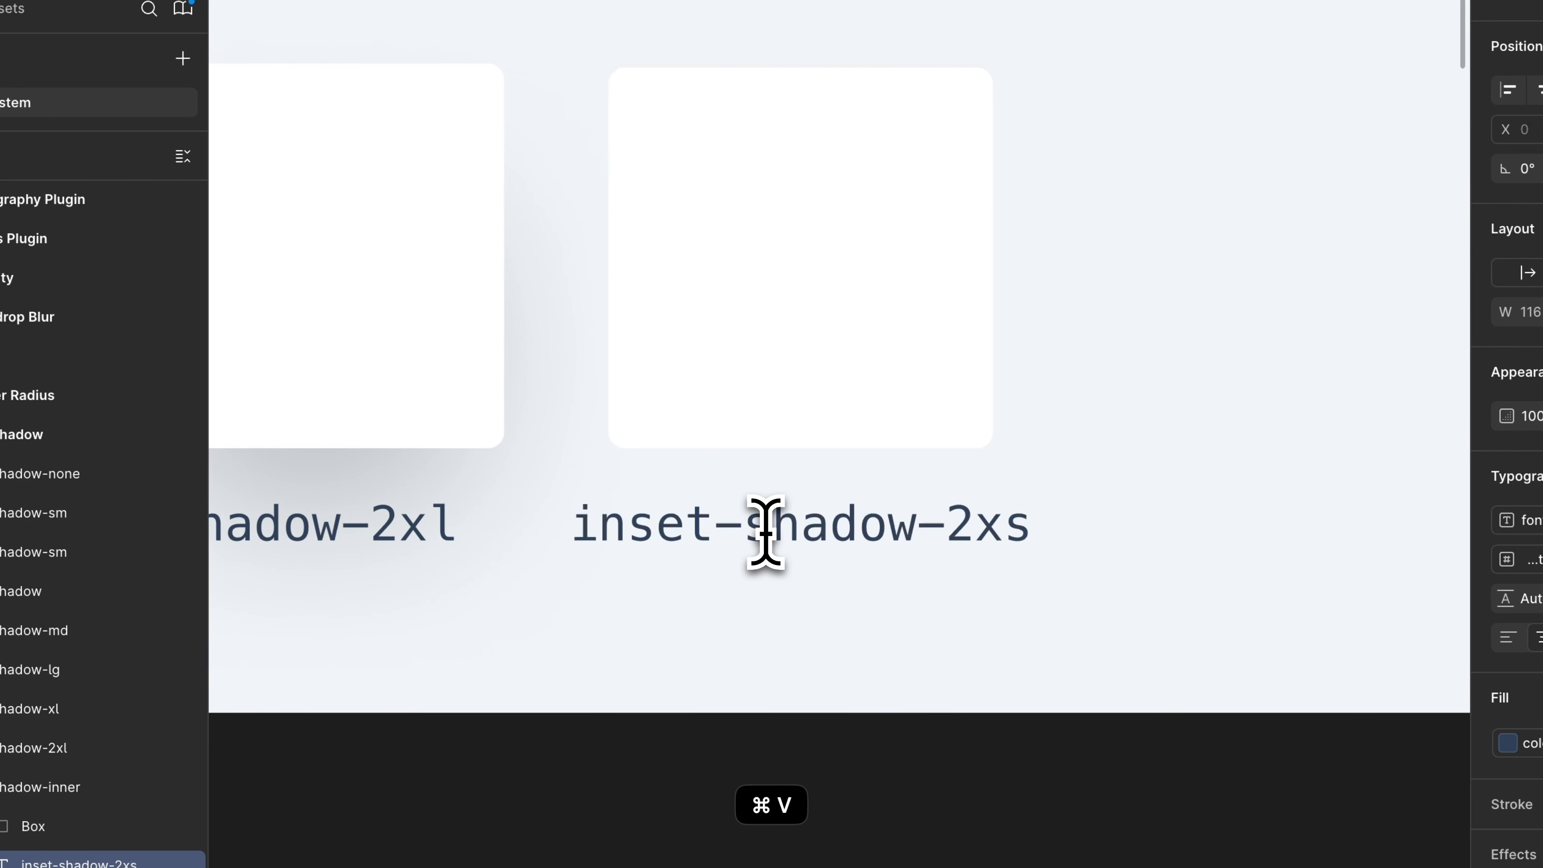
# - Duplicate the inset-shadow-2xs sample and relabel the copy inset-shadow-xs, copied from theme.css
pyautogui.click(816, 389)
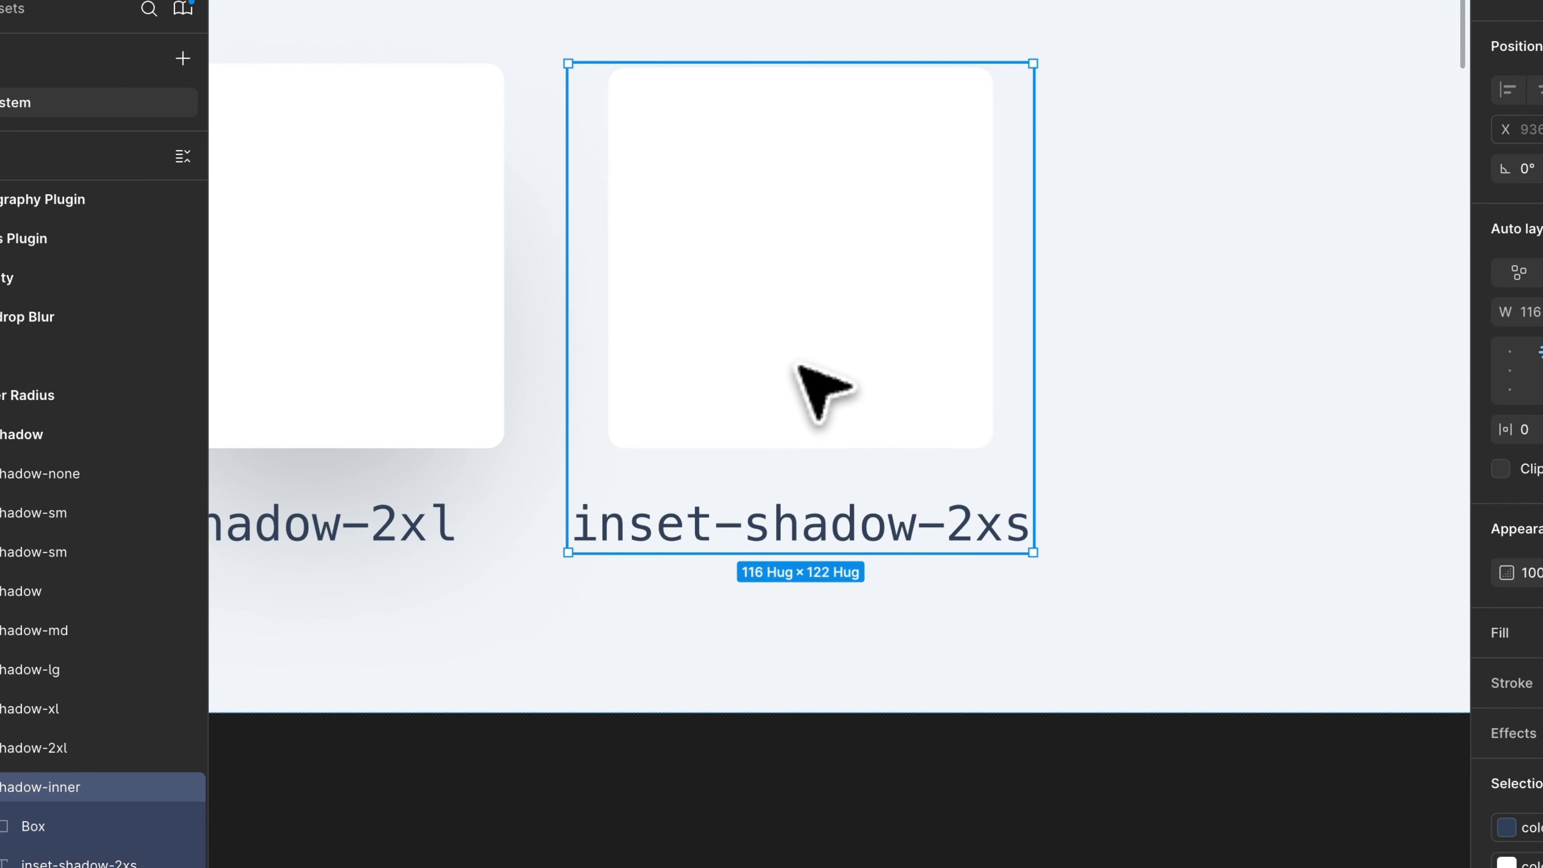
pyautogui.press('super+c')
pyautogui.press('super+v')
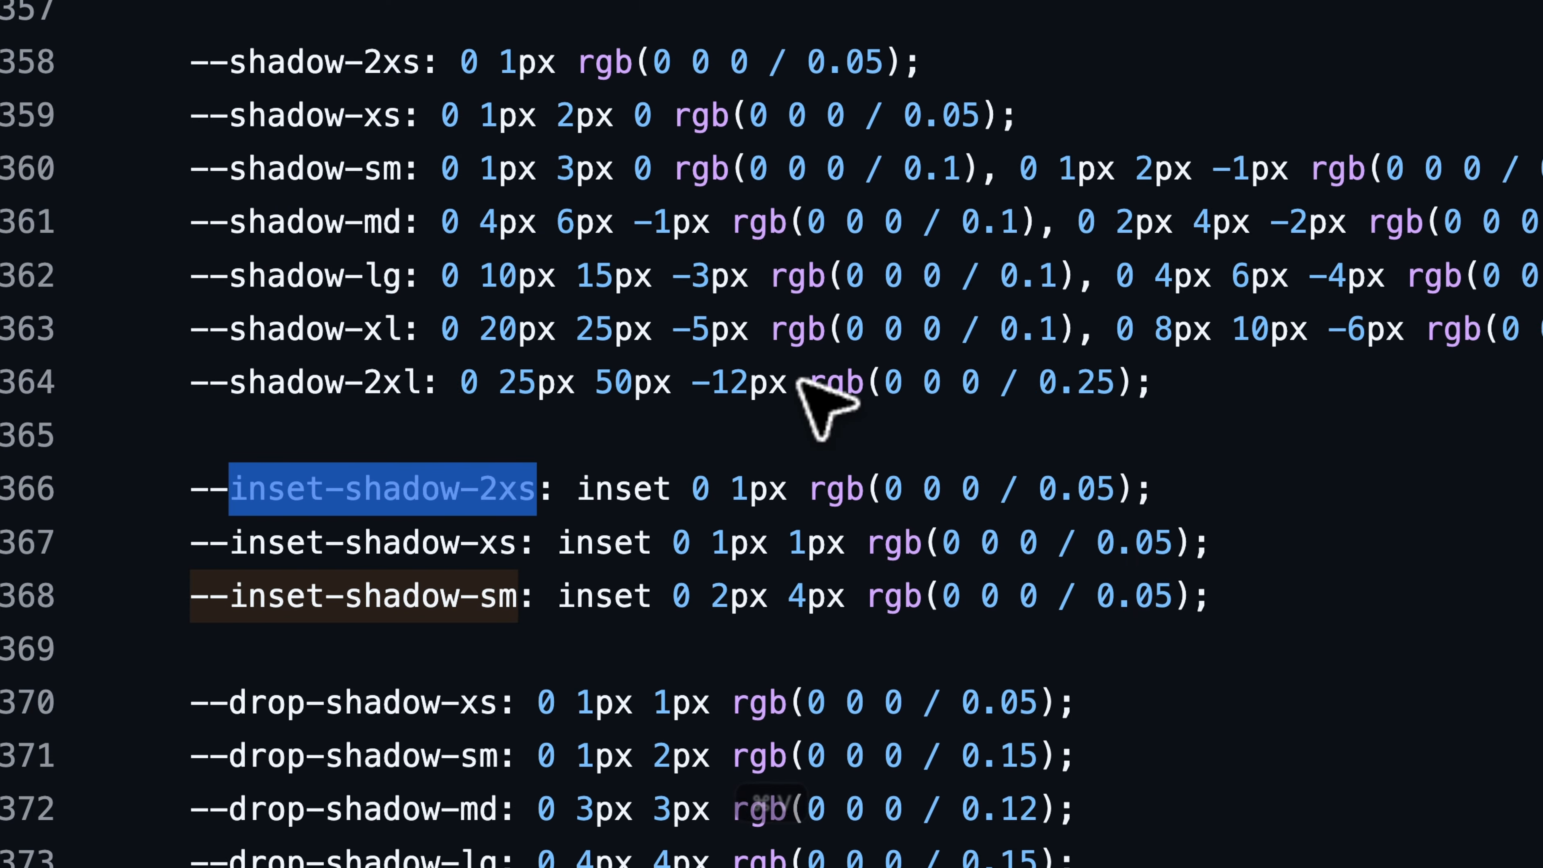
pyautogui.click(553, 548)
pyautogui.moveTo(553, 547); pyautogui.dragTo(260, 556)
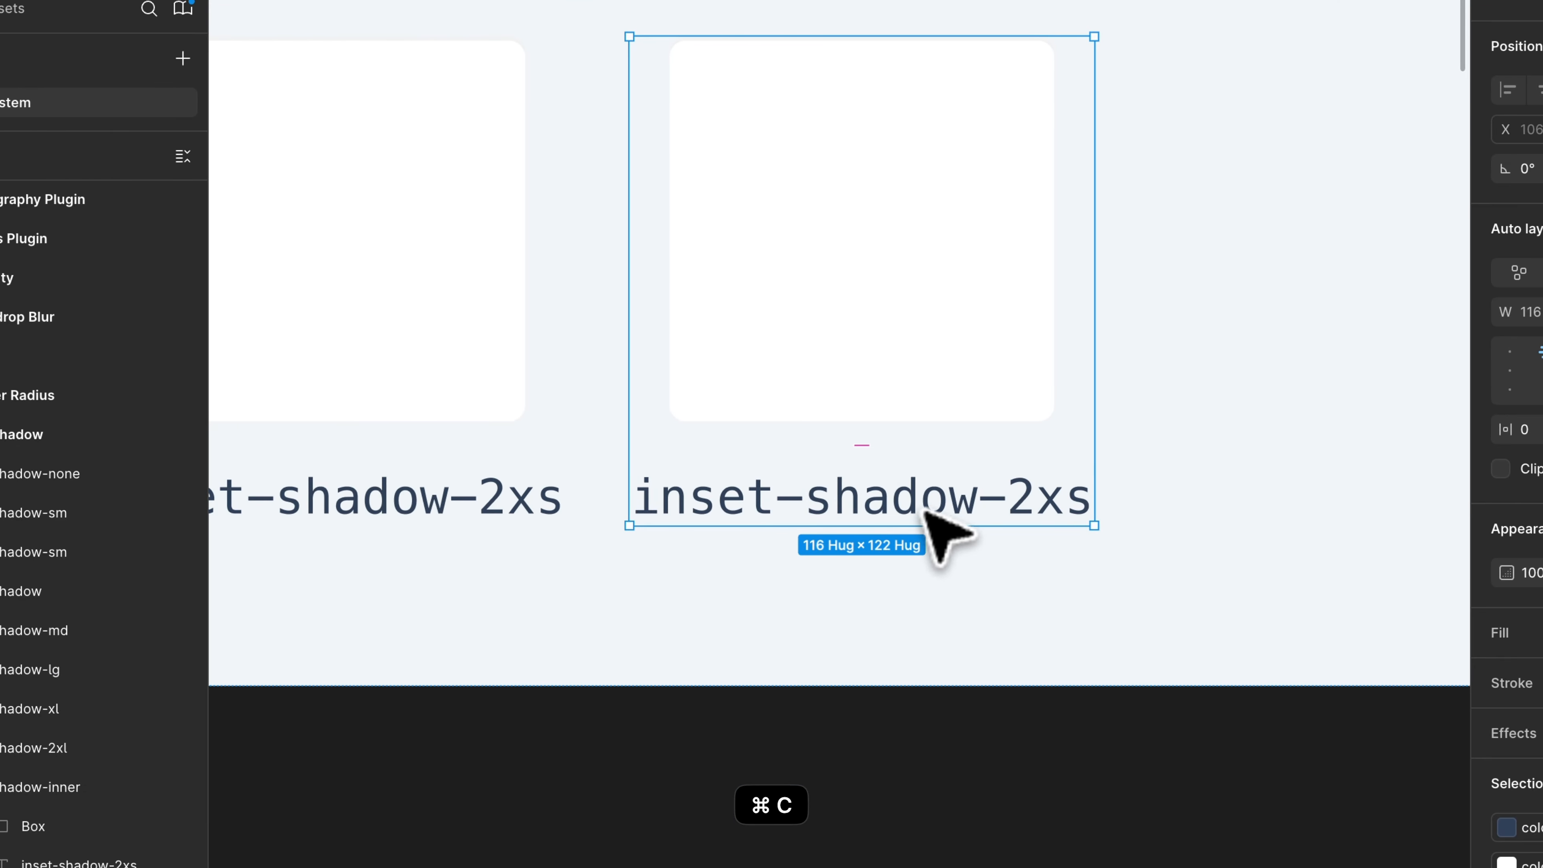
pyautogui.press('super+v')
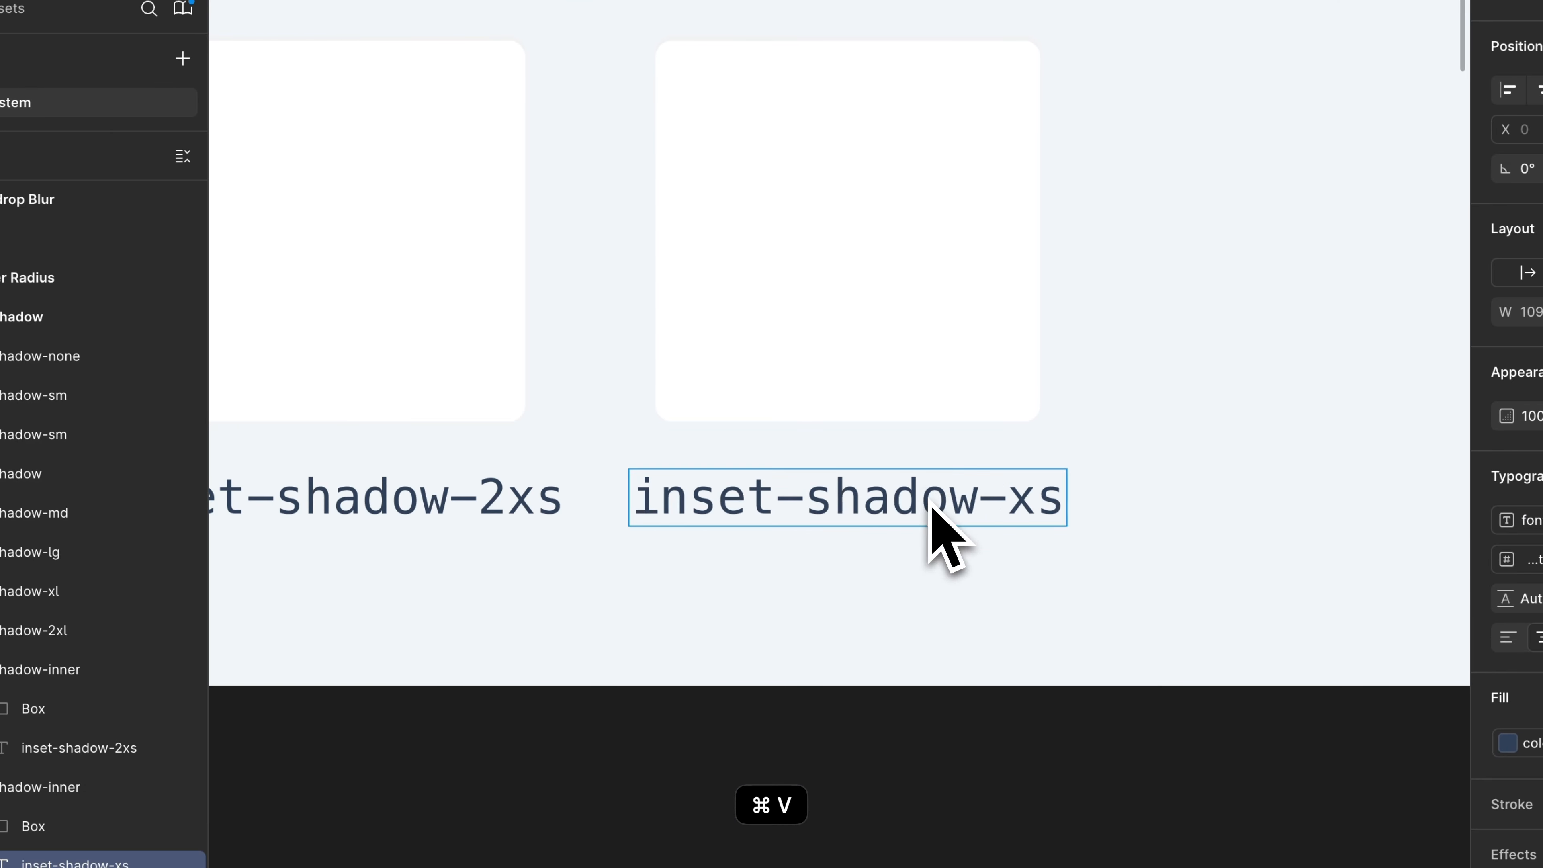
# - Apply the inner-shadow/xs effect style to the box of the inset-shadow-xs sample
pyautogui.click(937, 276)
pyautogui.click(1391, 587)
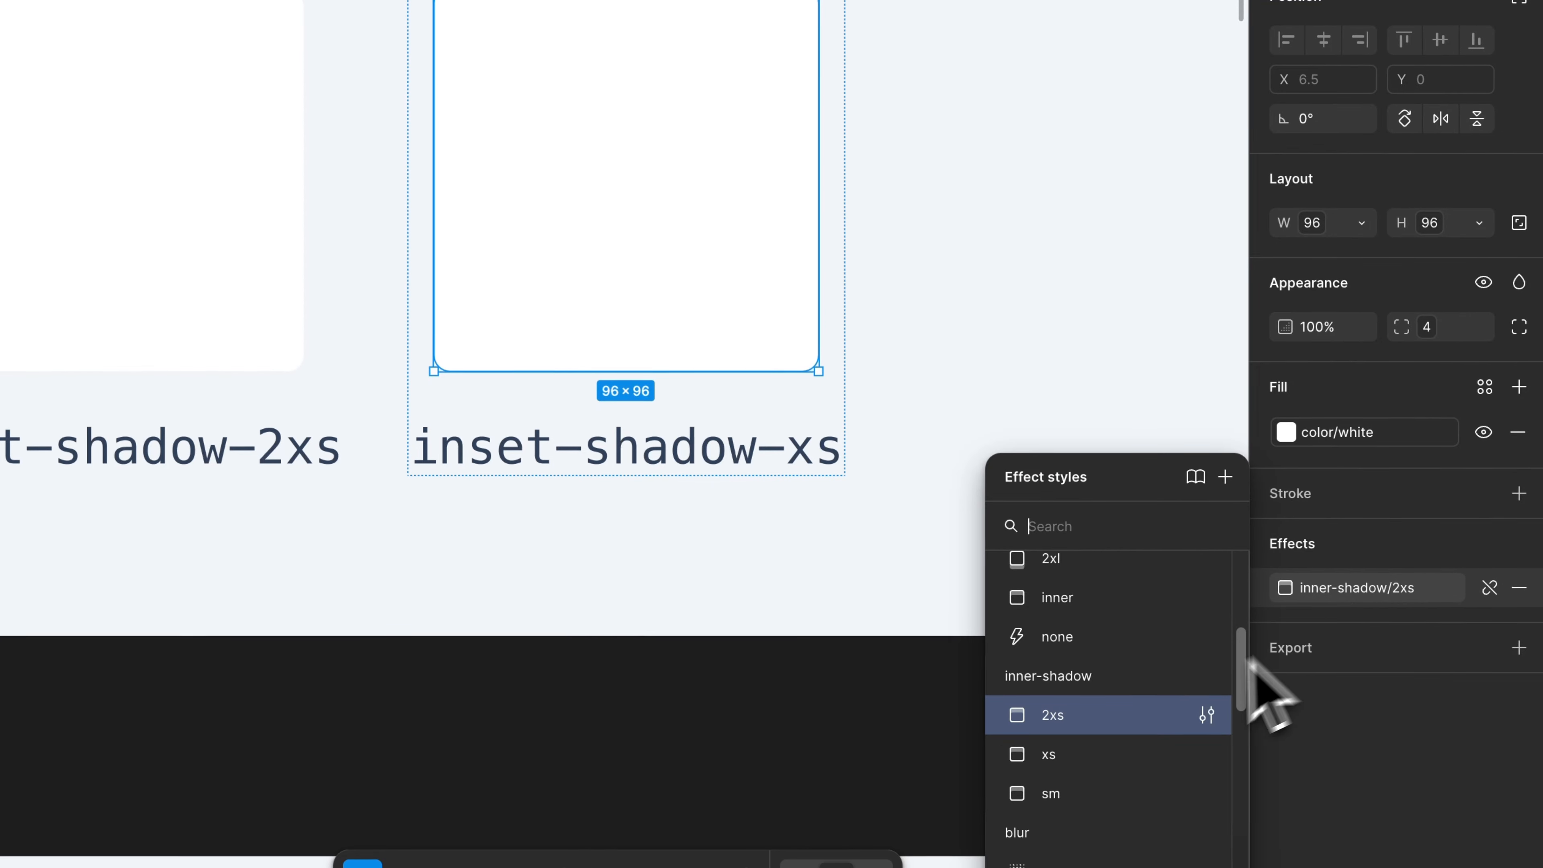
pyautogui.click(1074, 752)
pyautogui.click(1008, 757)
# - Duplicate the inset-shadow-xs sample and apply the inner-shadow/sm effect style to the copy's box
pyautogui.hscroll(1, 917, 764)
pyautogui.click(562, 204)
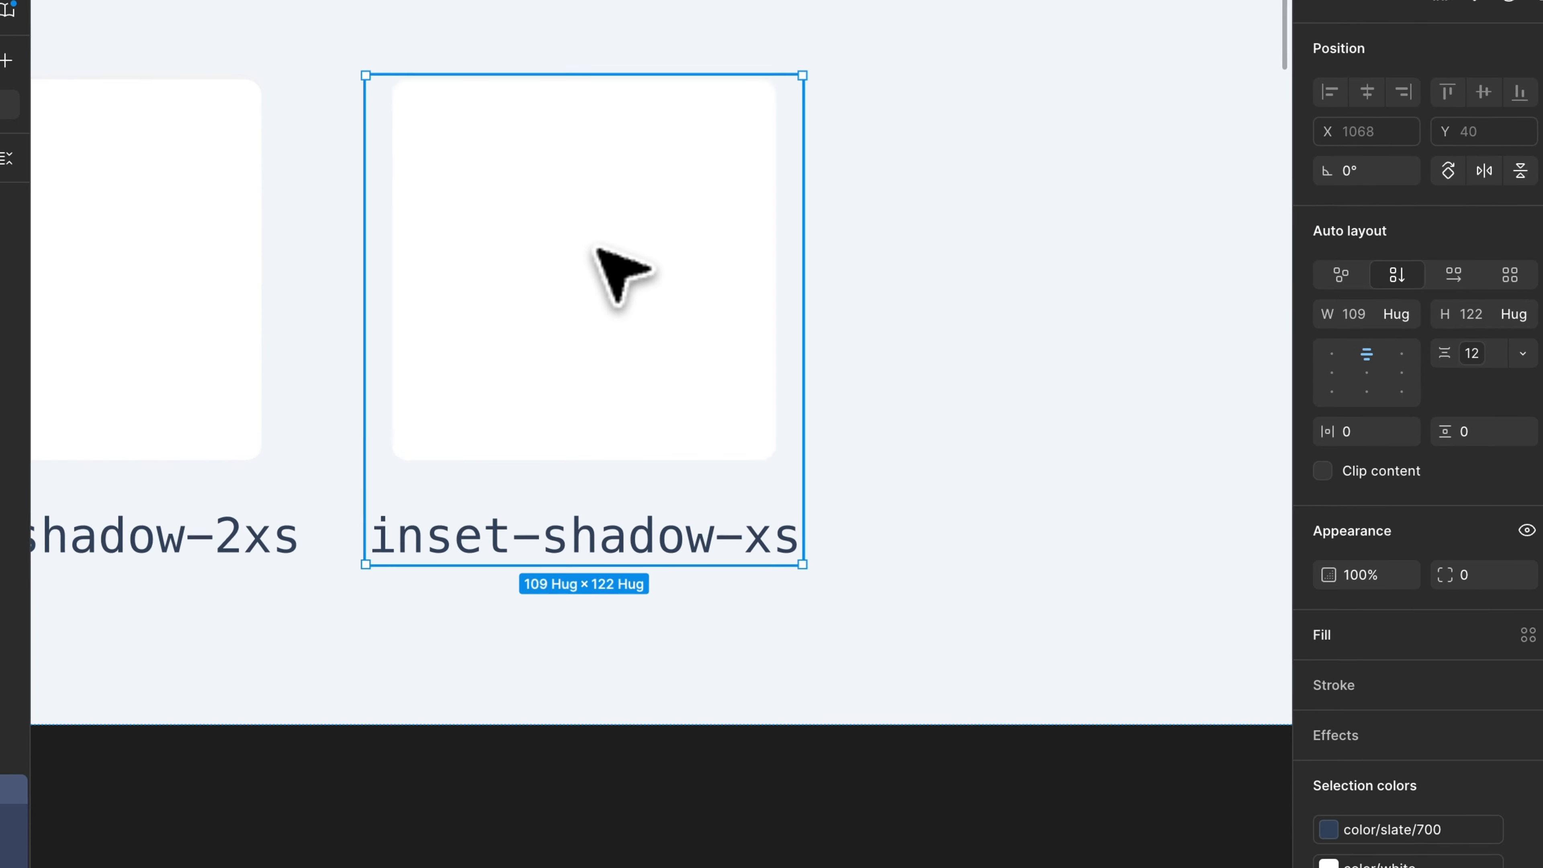
pyautogui.press('super+v')
pyautogui.hscroll(5, 607, 275)
pyautogui.click(630, 275)
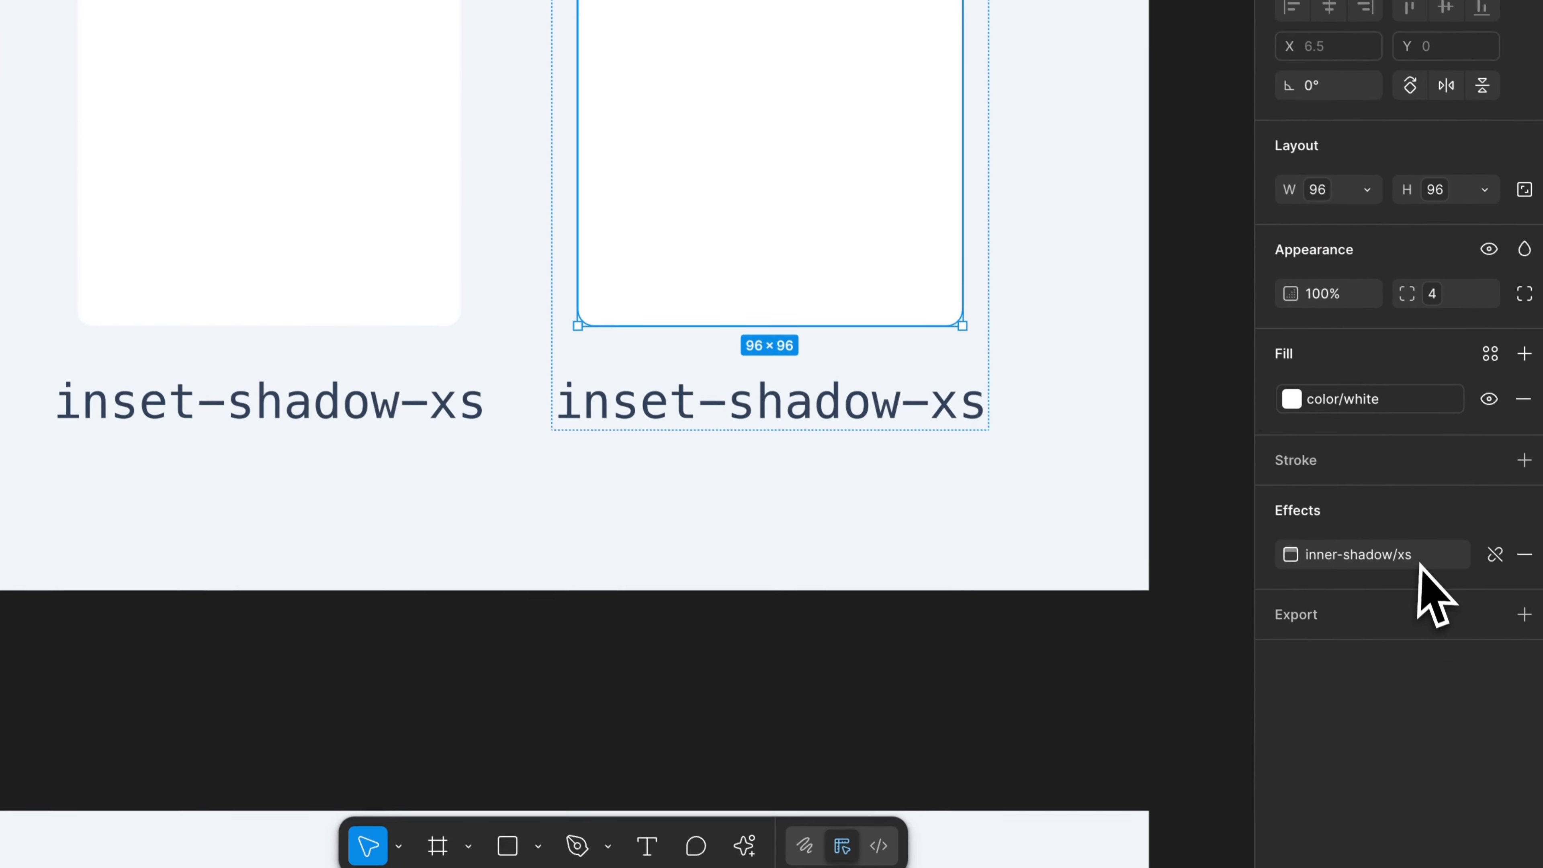
pyautogui.click(1419, 562)
pyautogui.click(1111, 758)
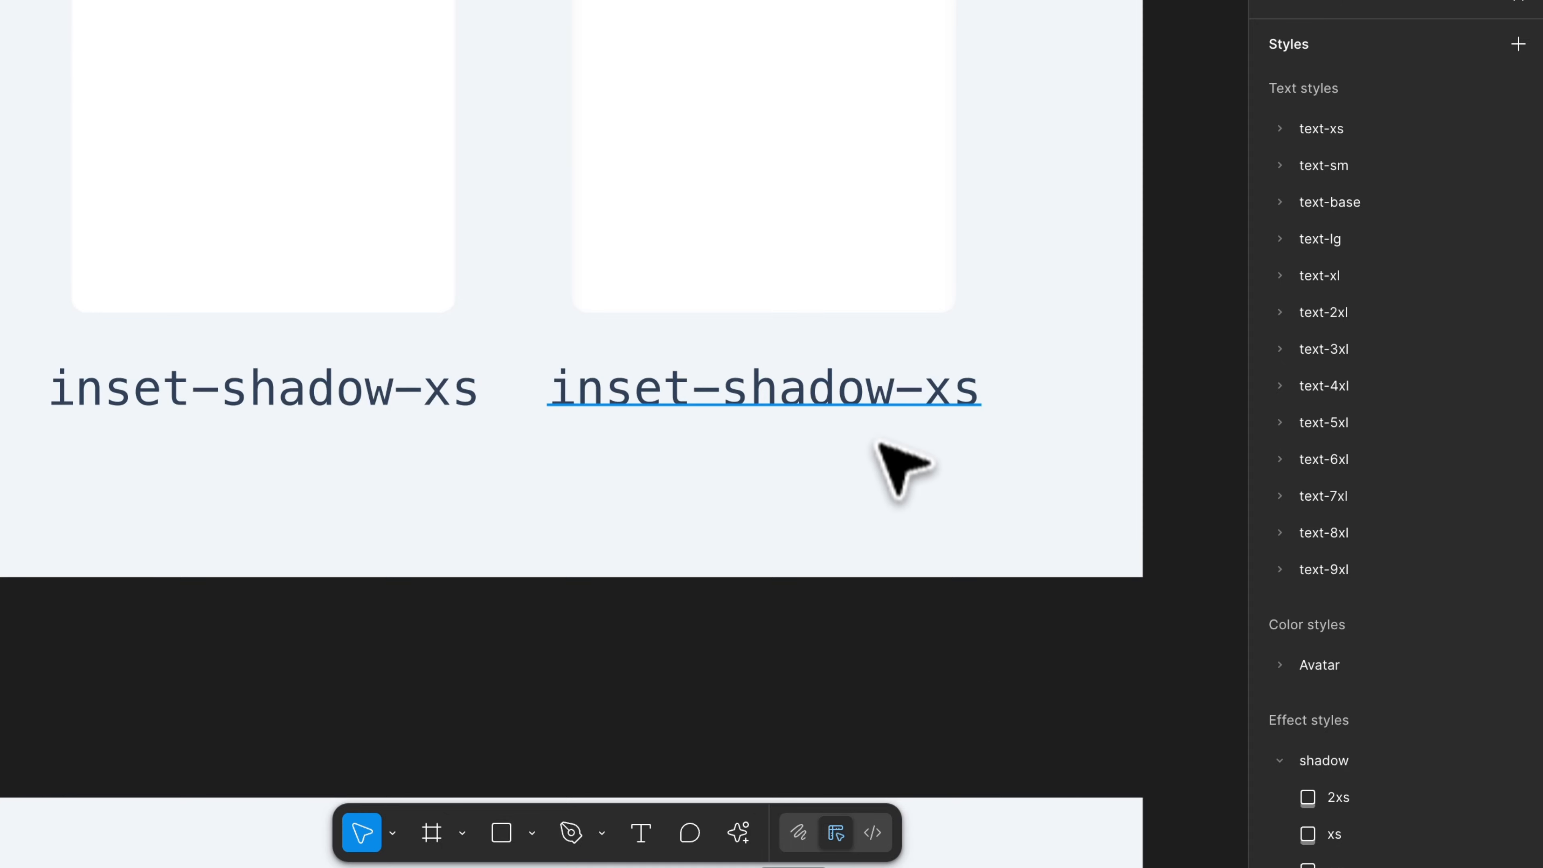
# - Change the label of the last duplicated sample to inset-shadow-sm
pyautogui.doubleClick(873, 406)
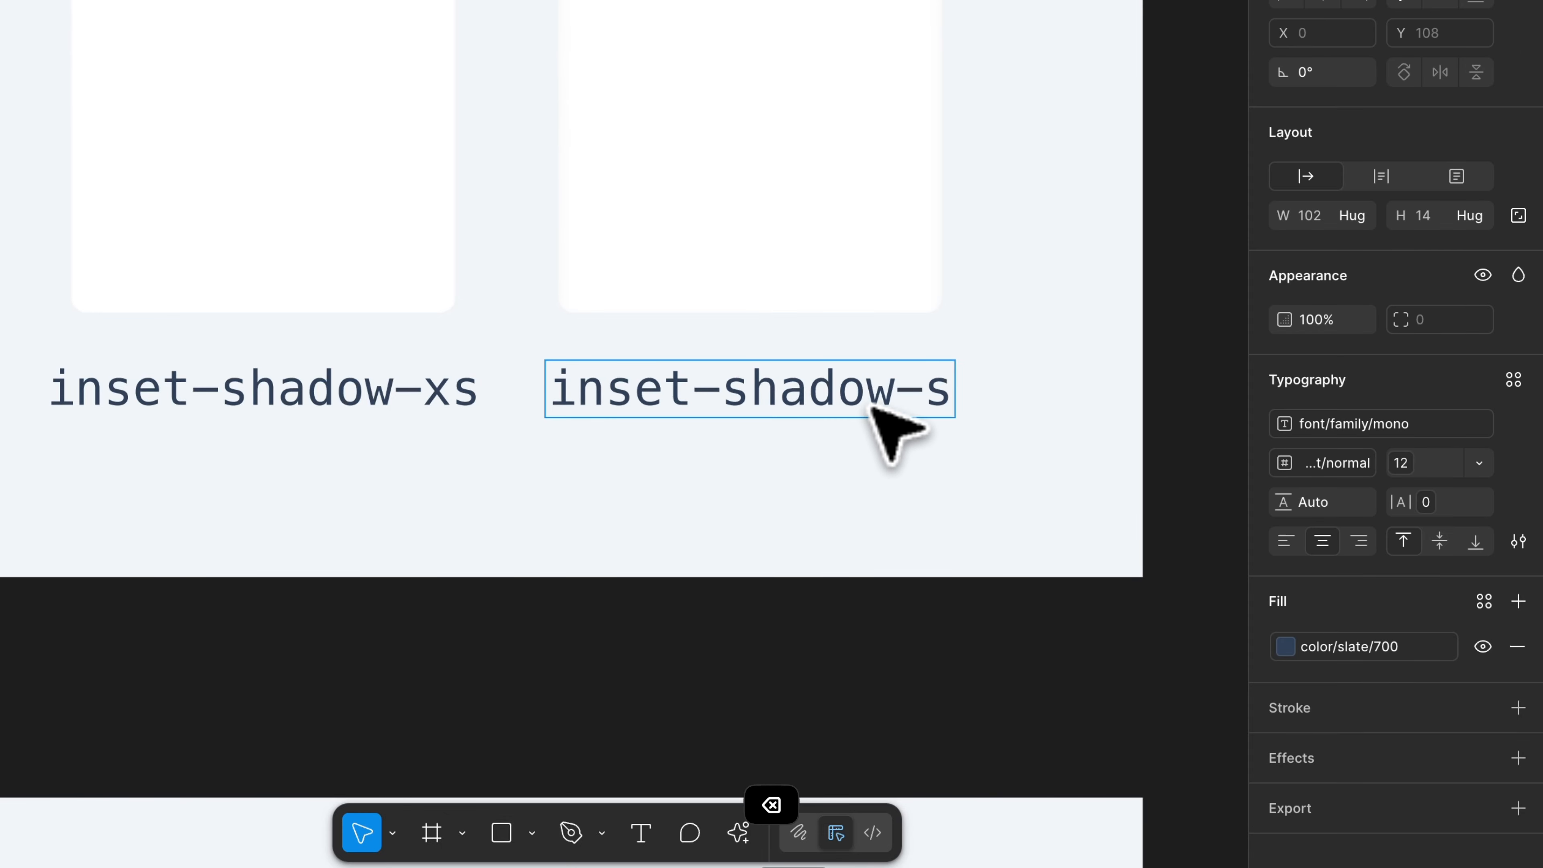
pyautogui.press('Escape')
pyautogui.press('Escape')
# - Hide the interface and examine the shadow and inset-shadow samples across the Box Shadow frame up close
pyautogui.press('super+backslash')
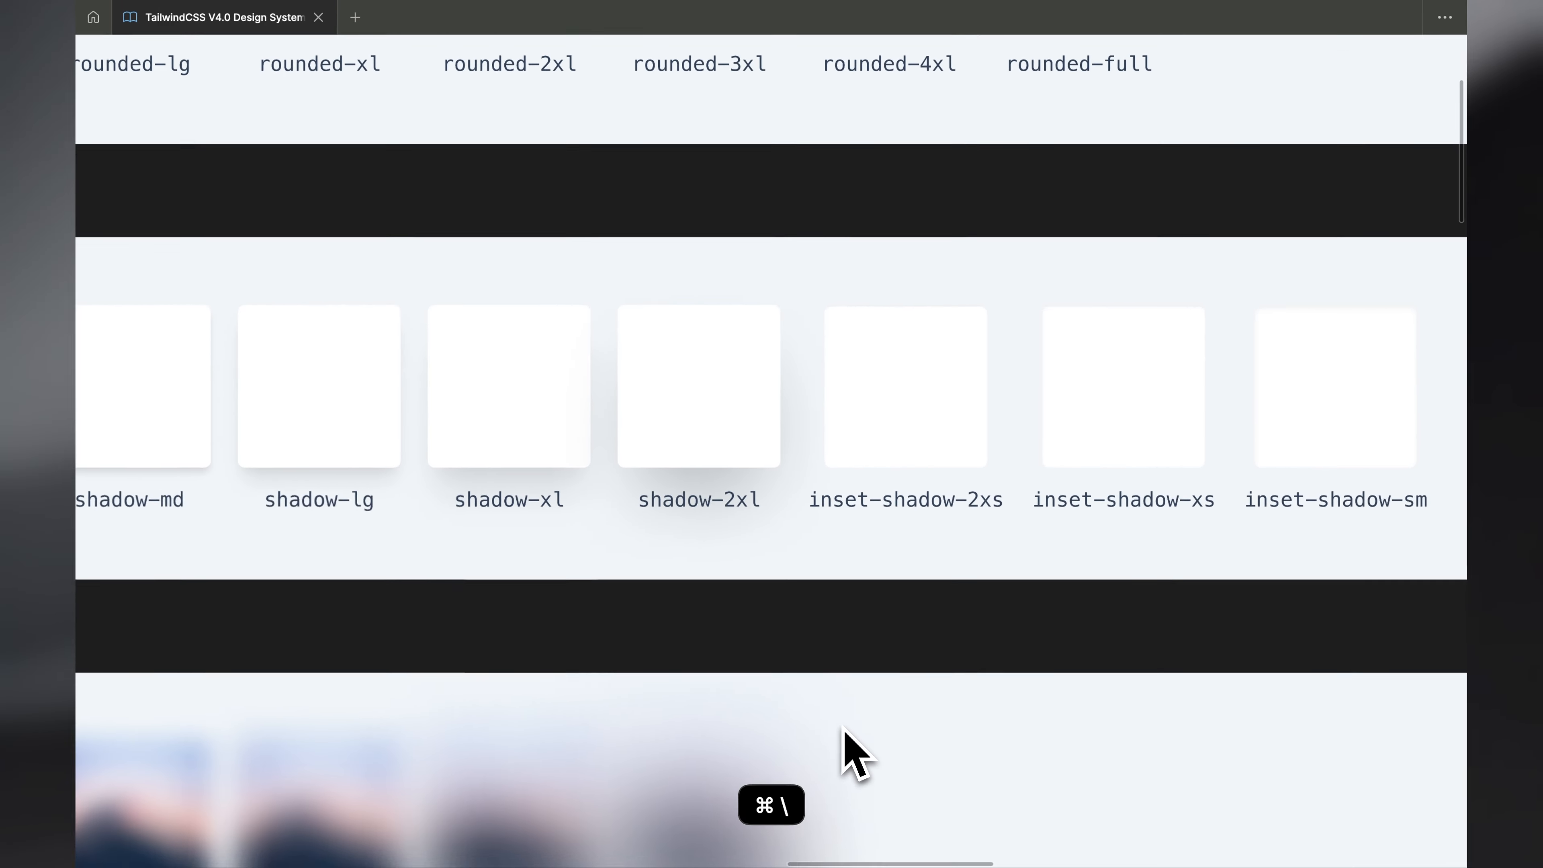
pyautogui.scroll(-5, 841, 726)
pyautogui.scroll(-3, 843, 727)
pyautogui.hscroll(-2, 842, 727)
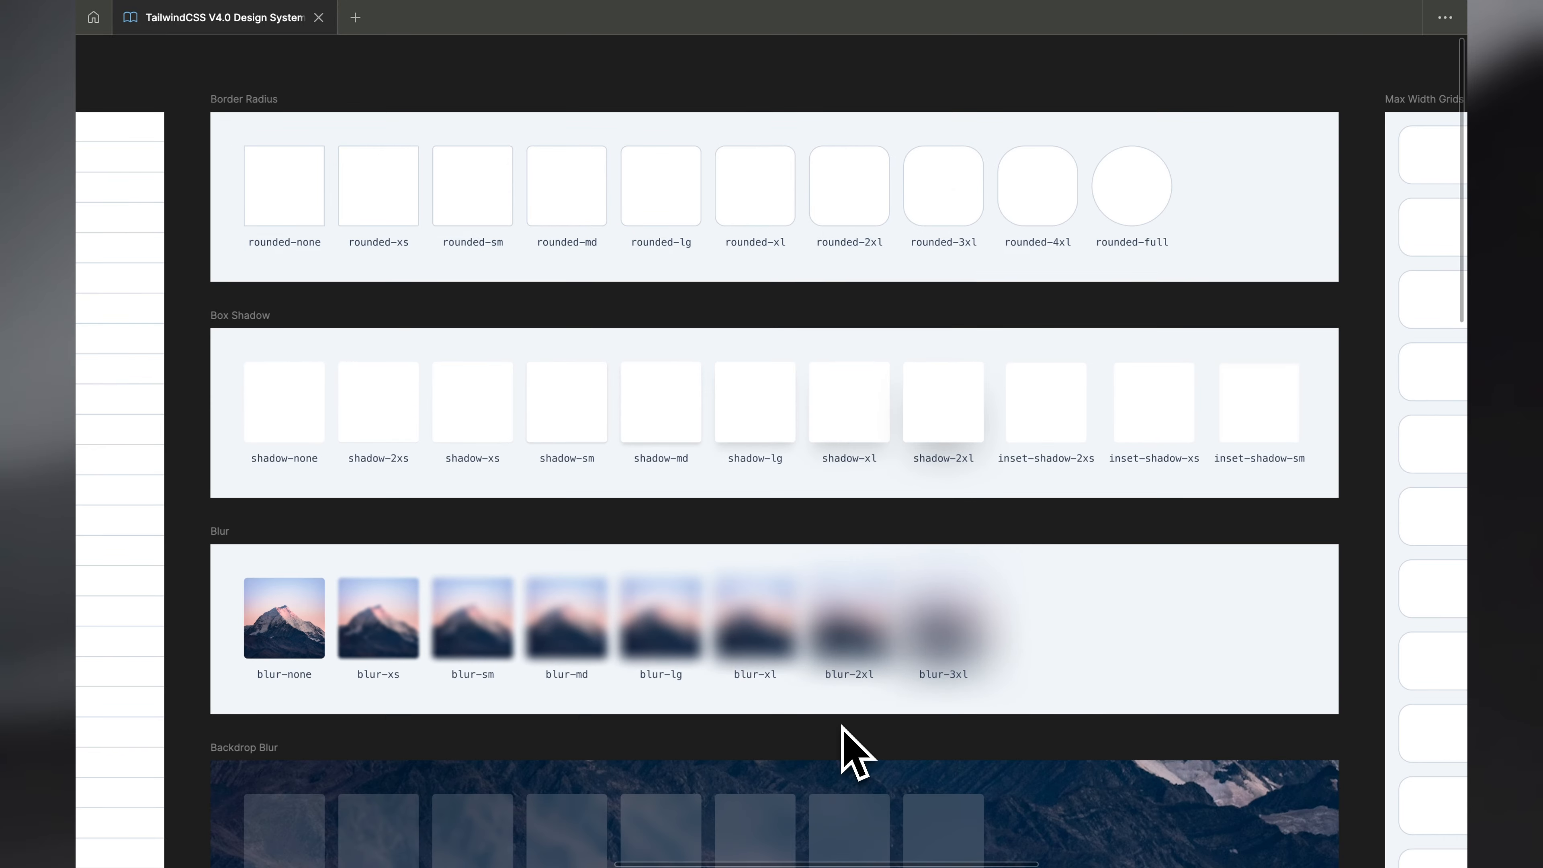
pyautogui.hscroll(1, 841, 726)
pyautogui.scroll(4, 307, 477)
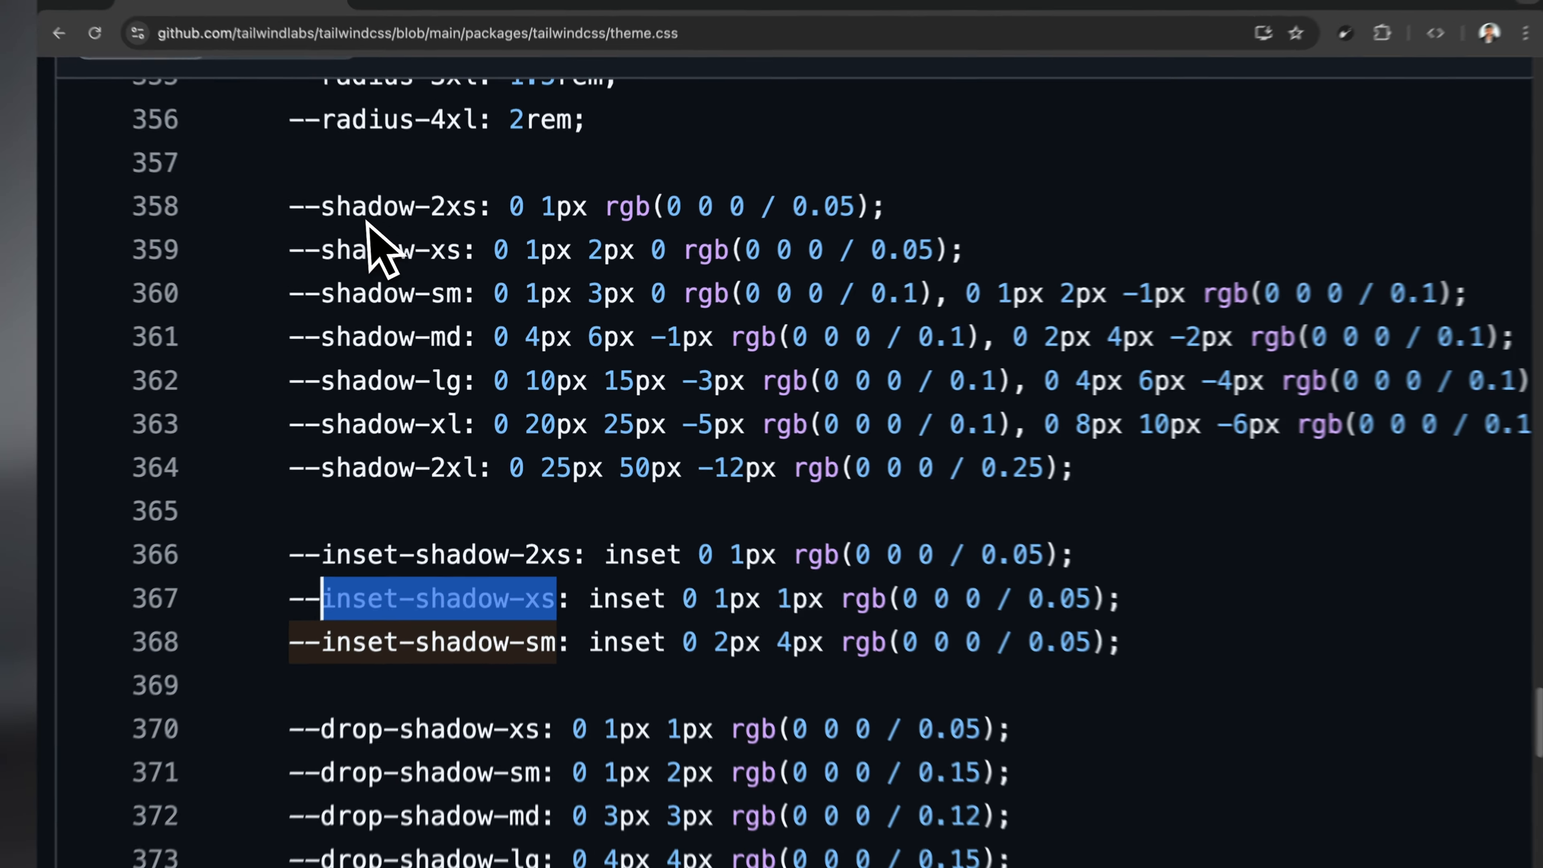
pyautogui.moveTo(295, 155); pyautogui.dragTo(602, 535)
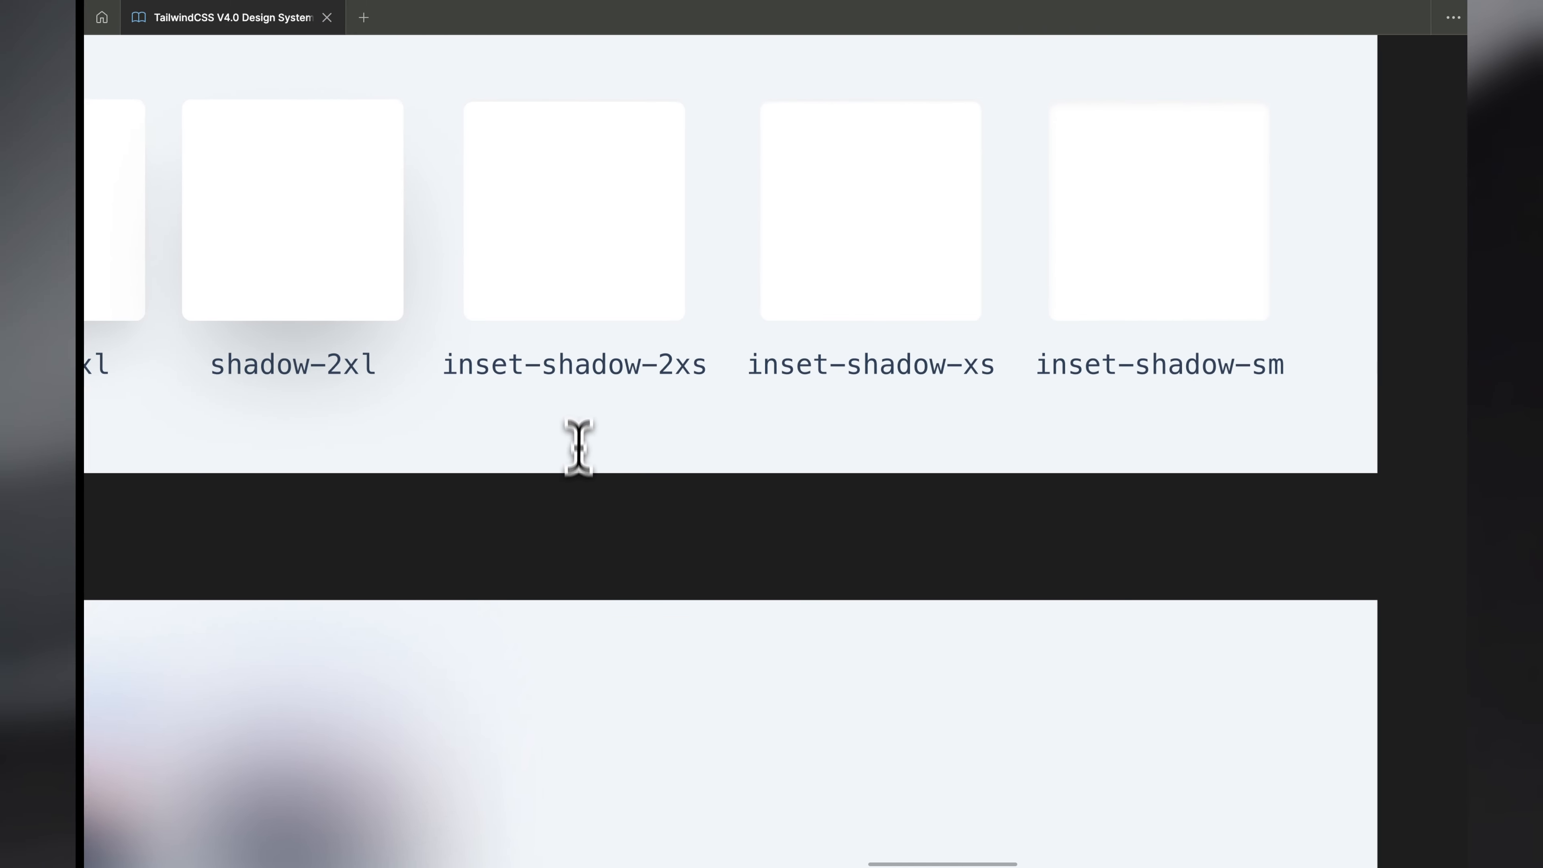
pyautogui.scroll(5, 895, 575)
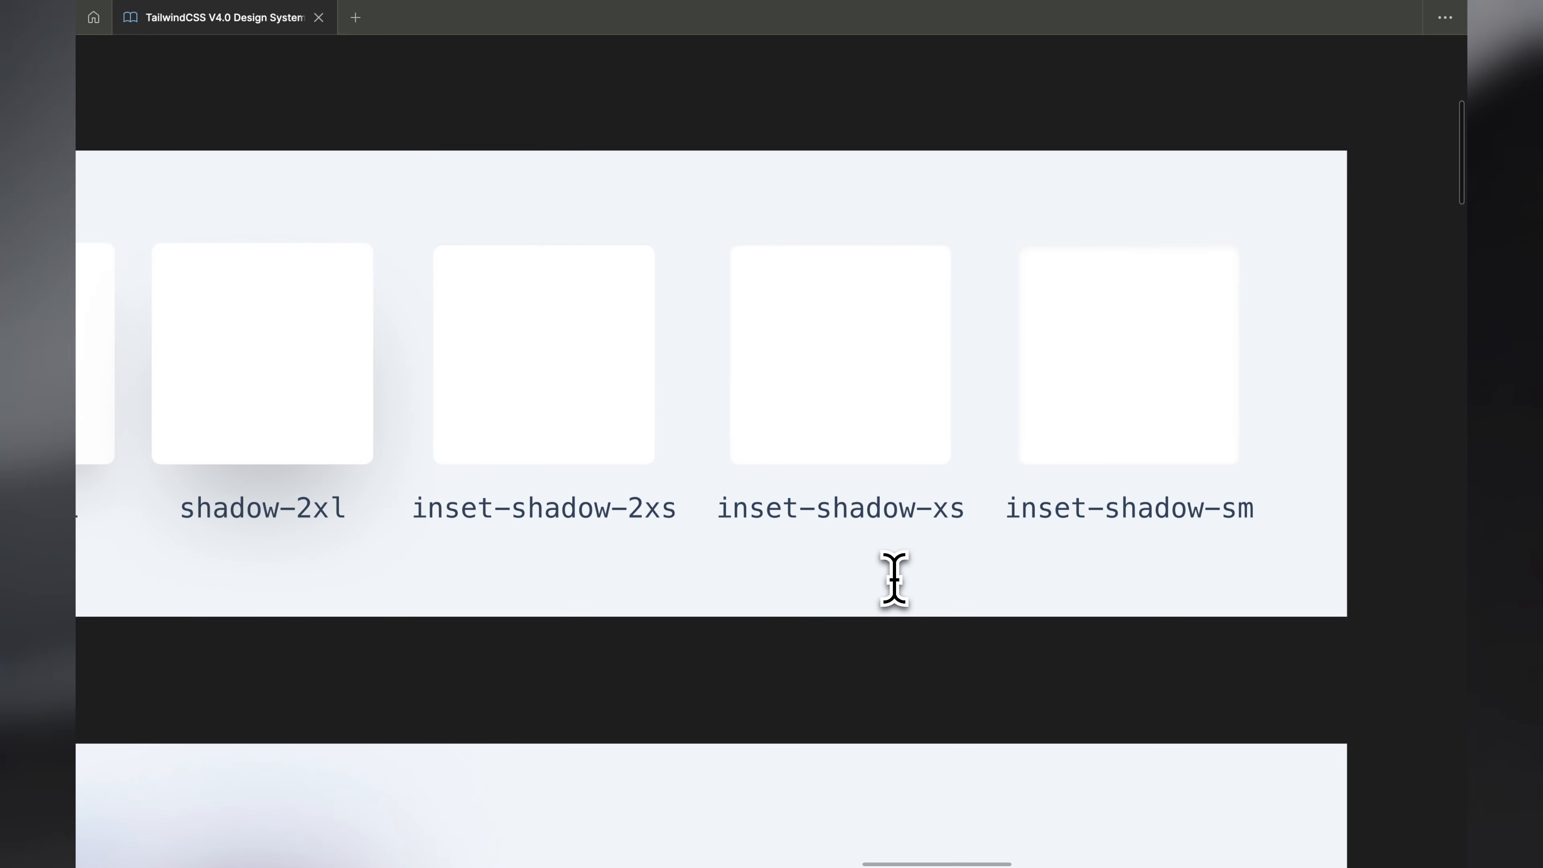
pyautogui.scroll(-2, 817, 134)
pyautogui.scroll(4, 814, 151)
pyautogui.hscroll(-5, 814, 152)
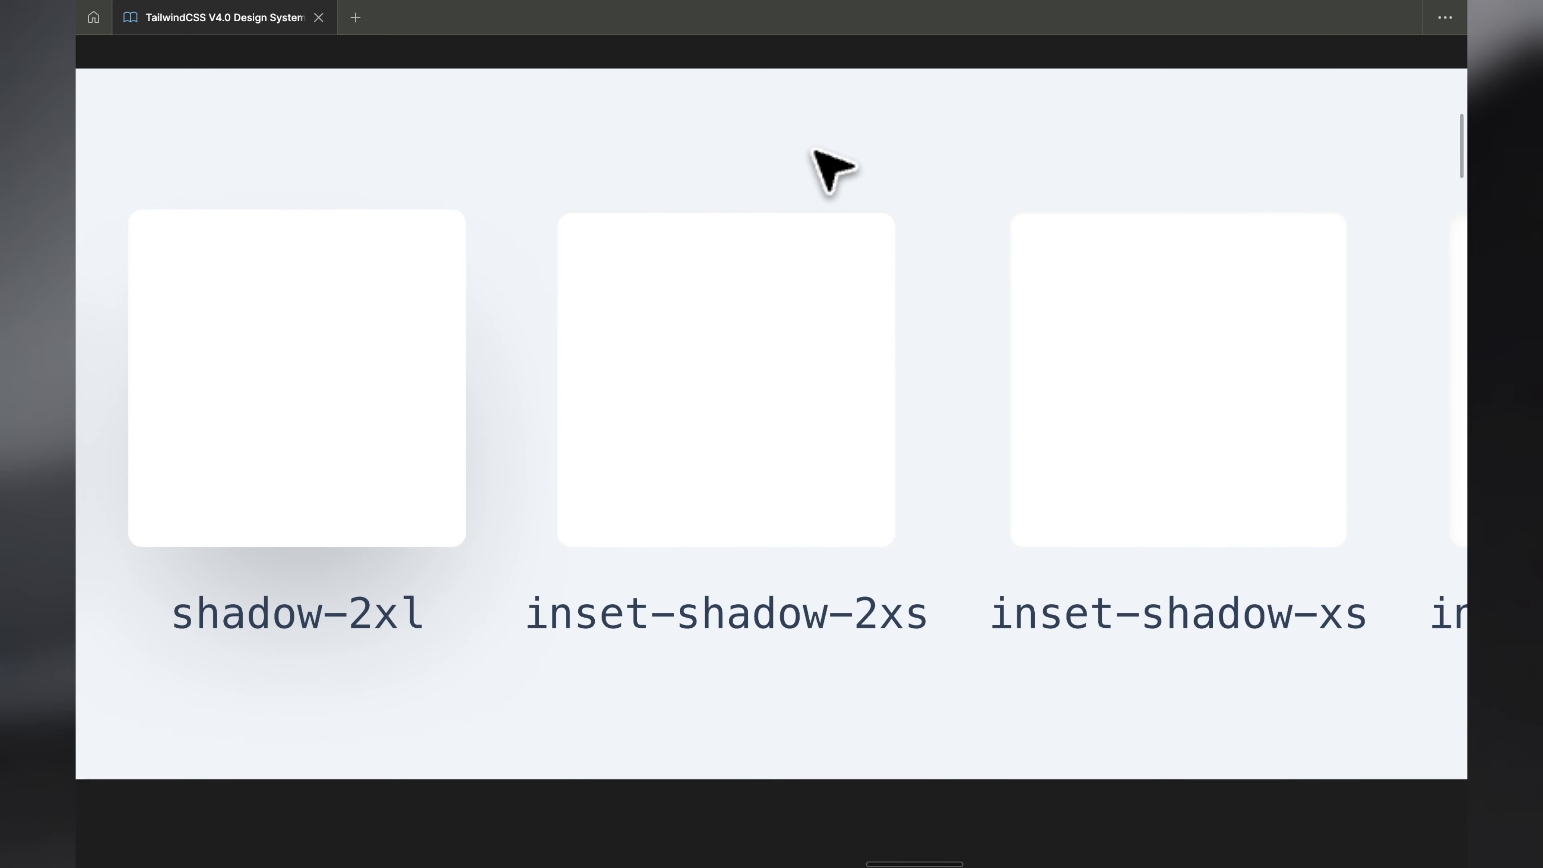
pyautogui.scroll(5, 814, 152)
pyautogui.hscroll(-2, 814, 152)
pyautogui.scroll(-5, 814, 152)
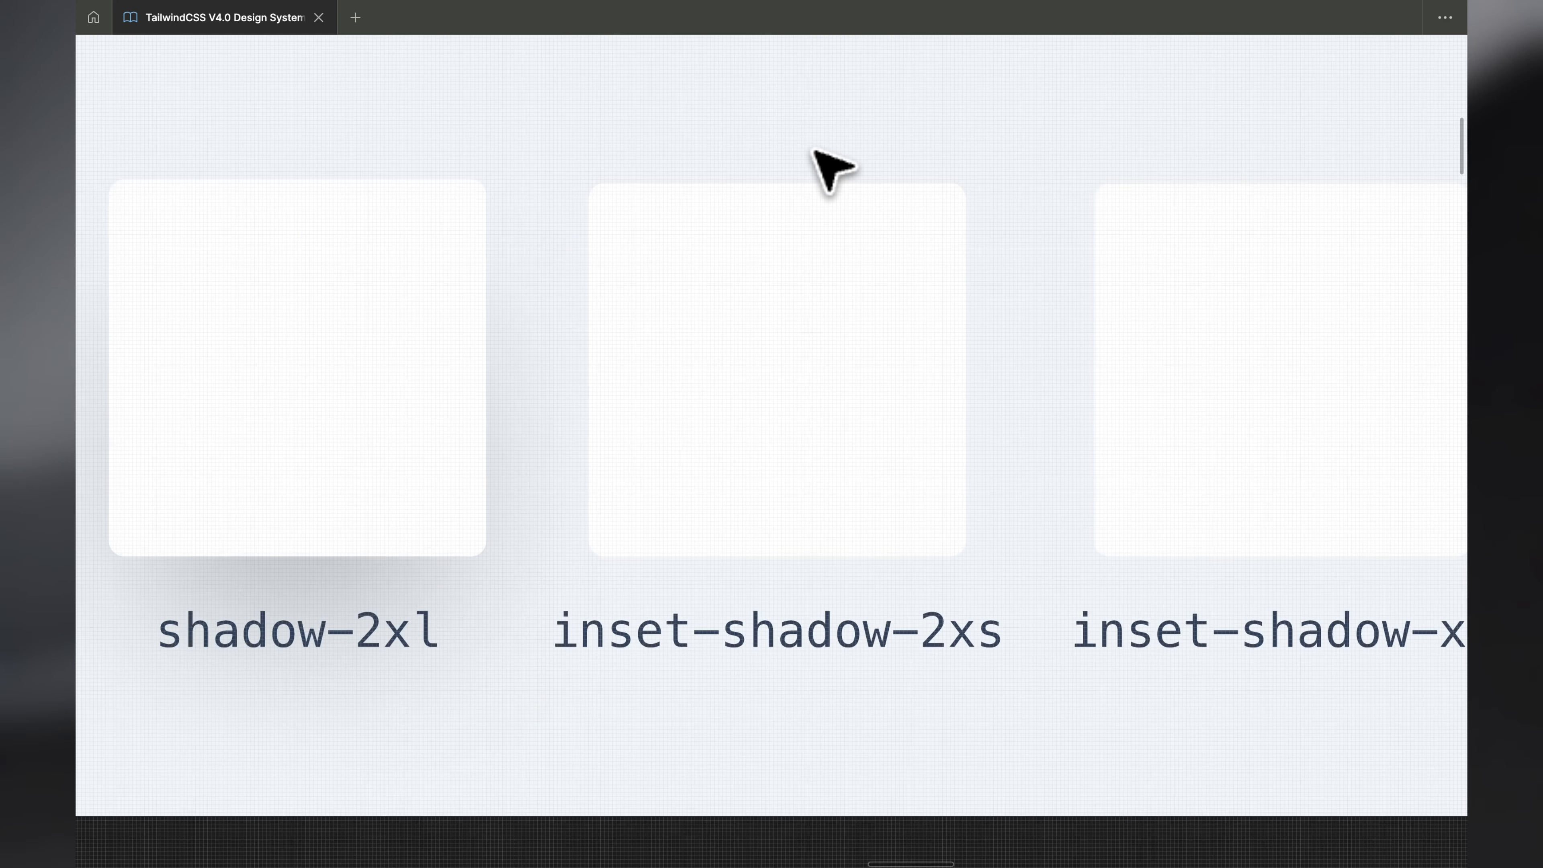
pyautogui.scroll(-3, 813, 152)
pyautogui.hscroll(-5, 814, 152)
pyautogui.scroll(8, 813, 151)
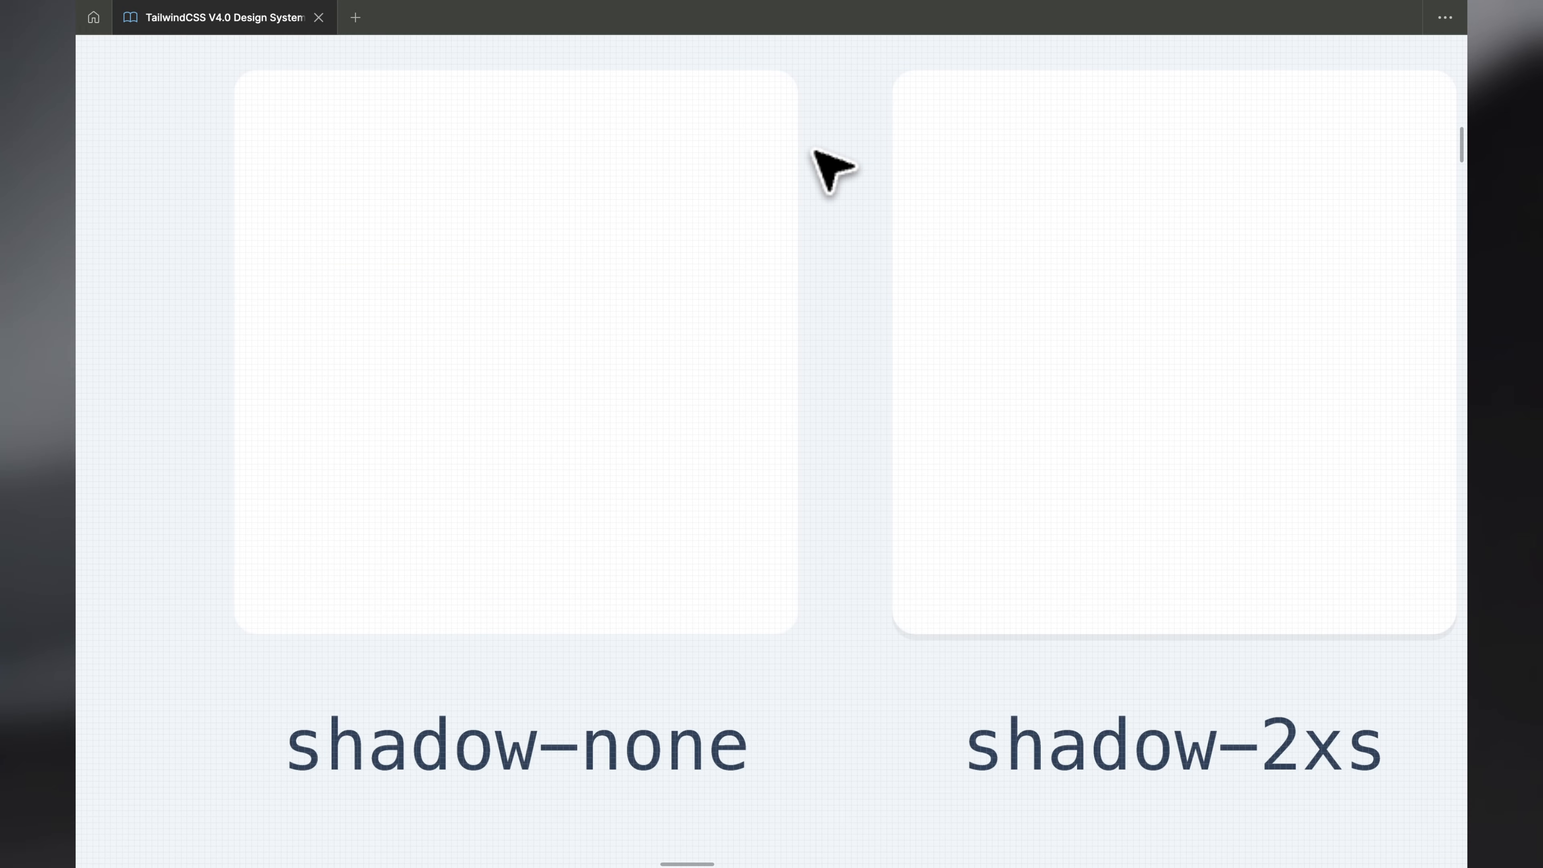
pyautogui.scroll(-4, 814, 153)
# - Show the interface again and inspect the drop shadow settings of the shadow-2xs box by temporarily detaching its effect style
pyautogui.click(802, 237)
pyautogui.press('super+backslash')
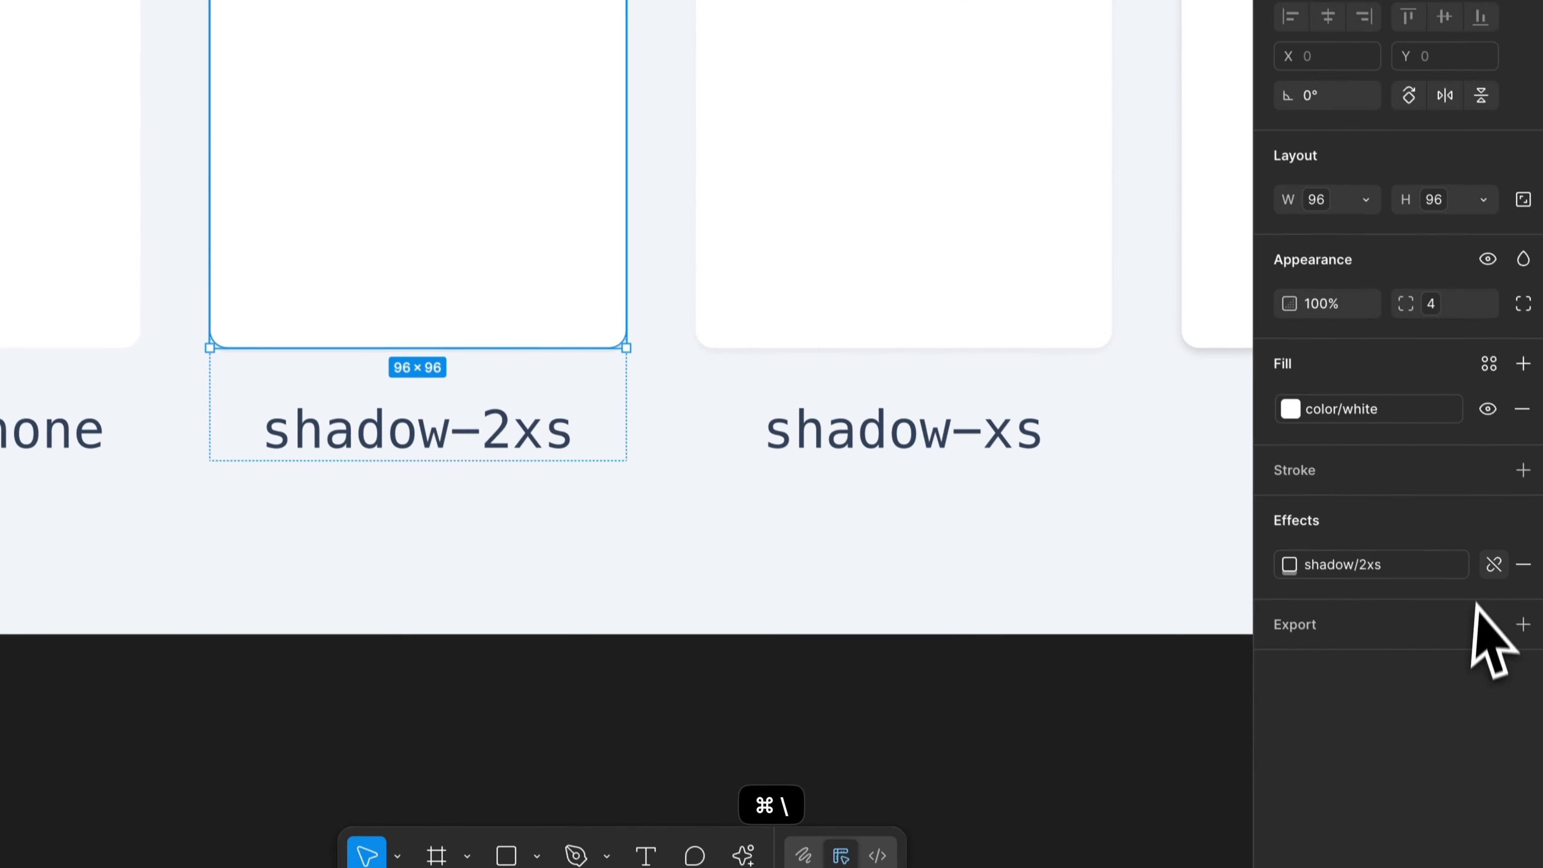
pyautogui.click(1489, 542)
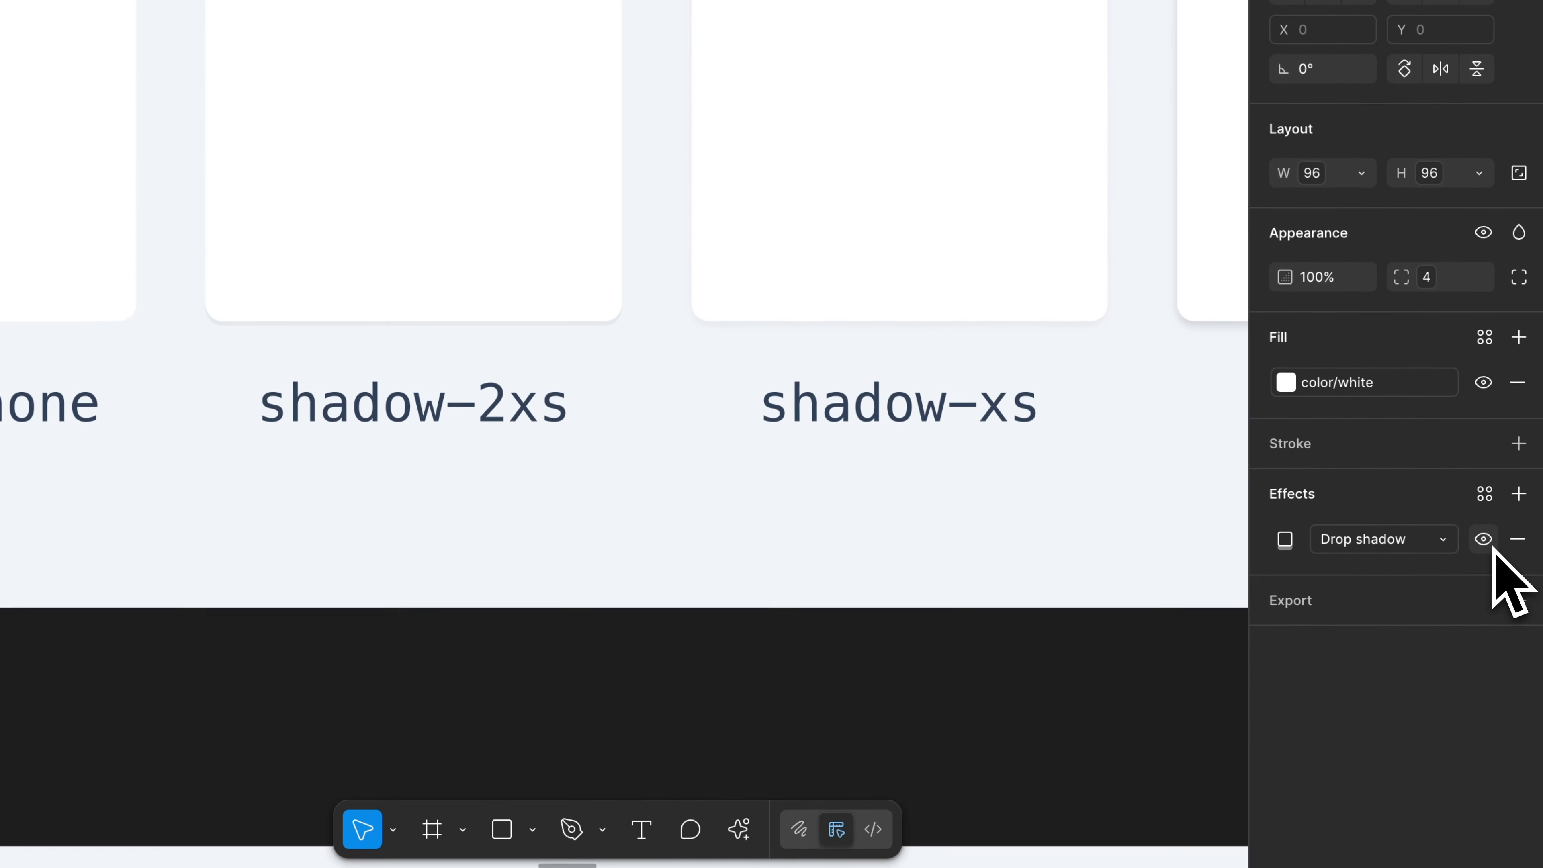
pyautogui.click(1284, 536)
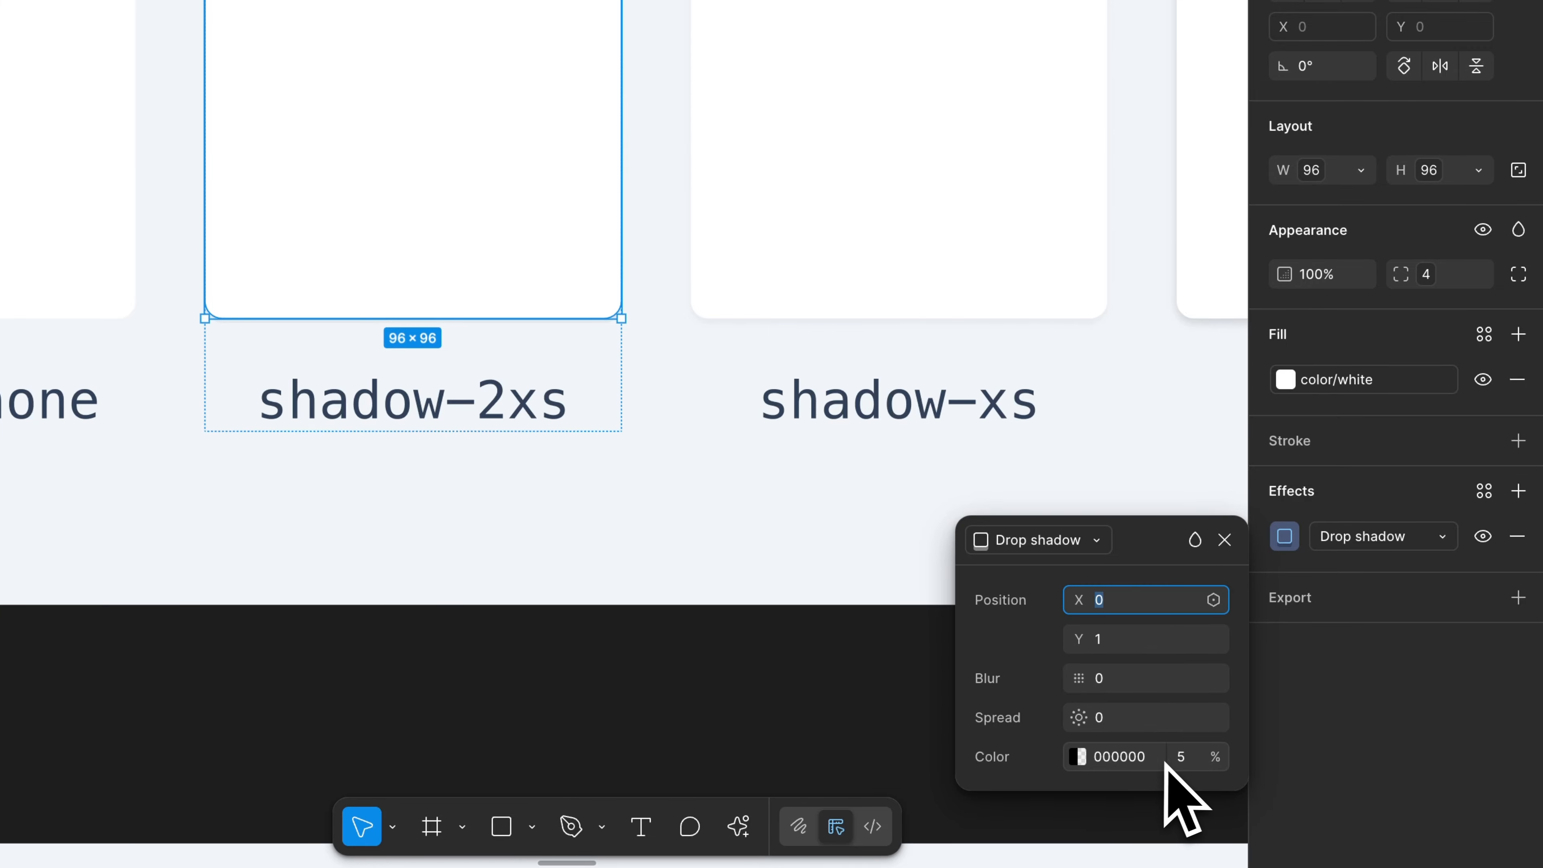
pyautogui.press('super+z')
pyautogui.click(1098, 761)
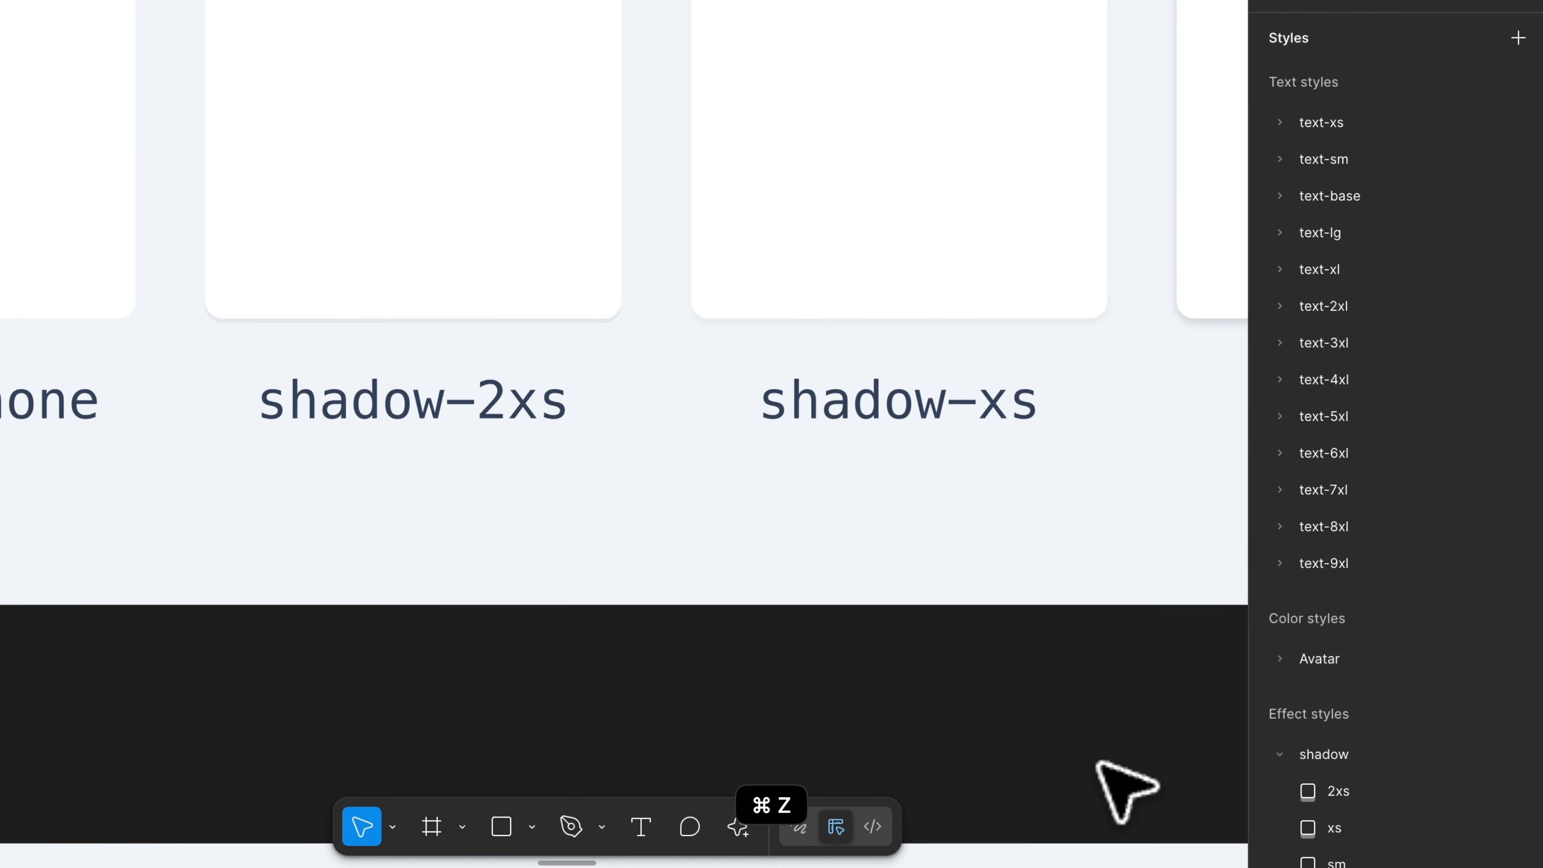
# - Examine the edges of the shadow-2xs, inset-shadow-2xs and inset-shadow-xs boxes up close in the Box Shadow frame
pyautogui.scroll(5, 186, 211)
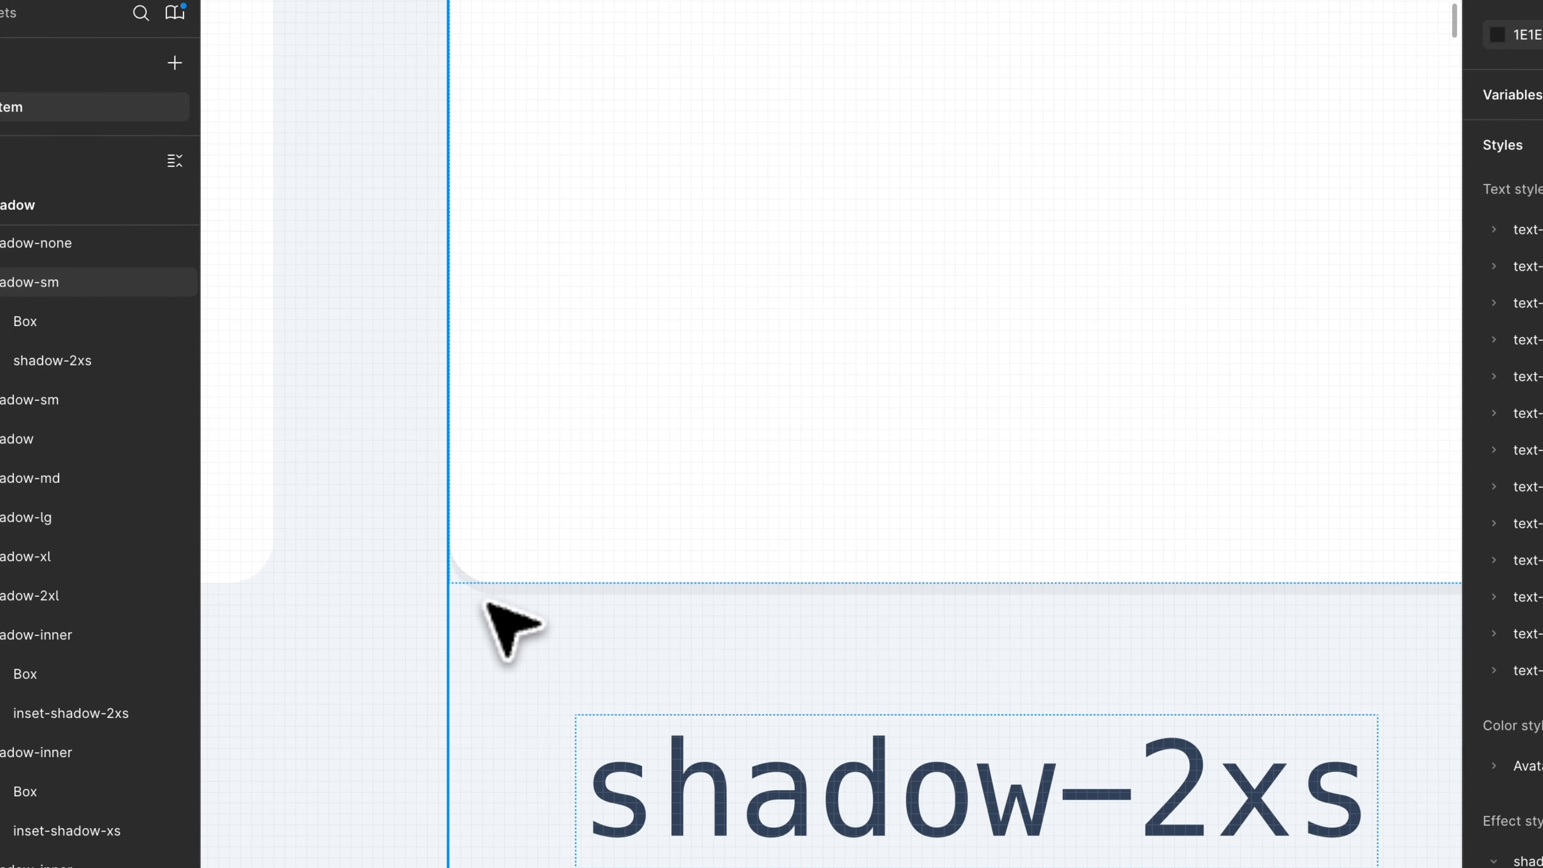
pyautogui.scroll(3, 486, 607)
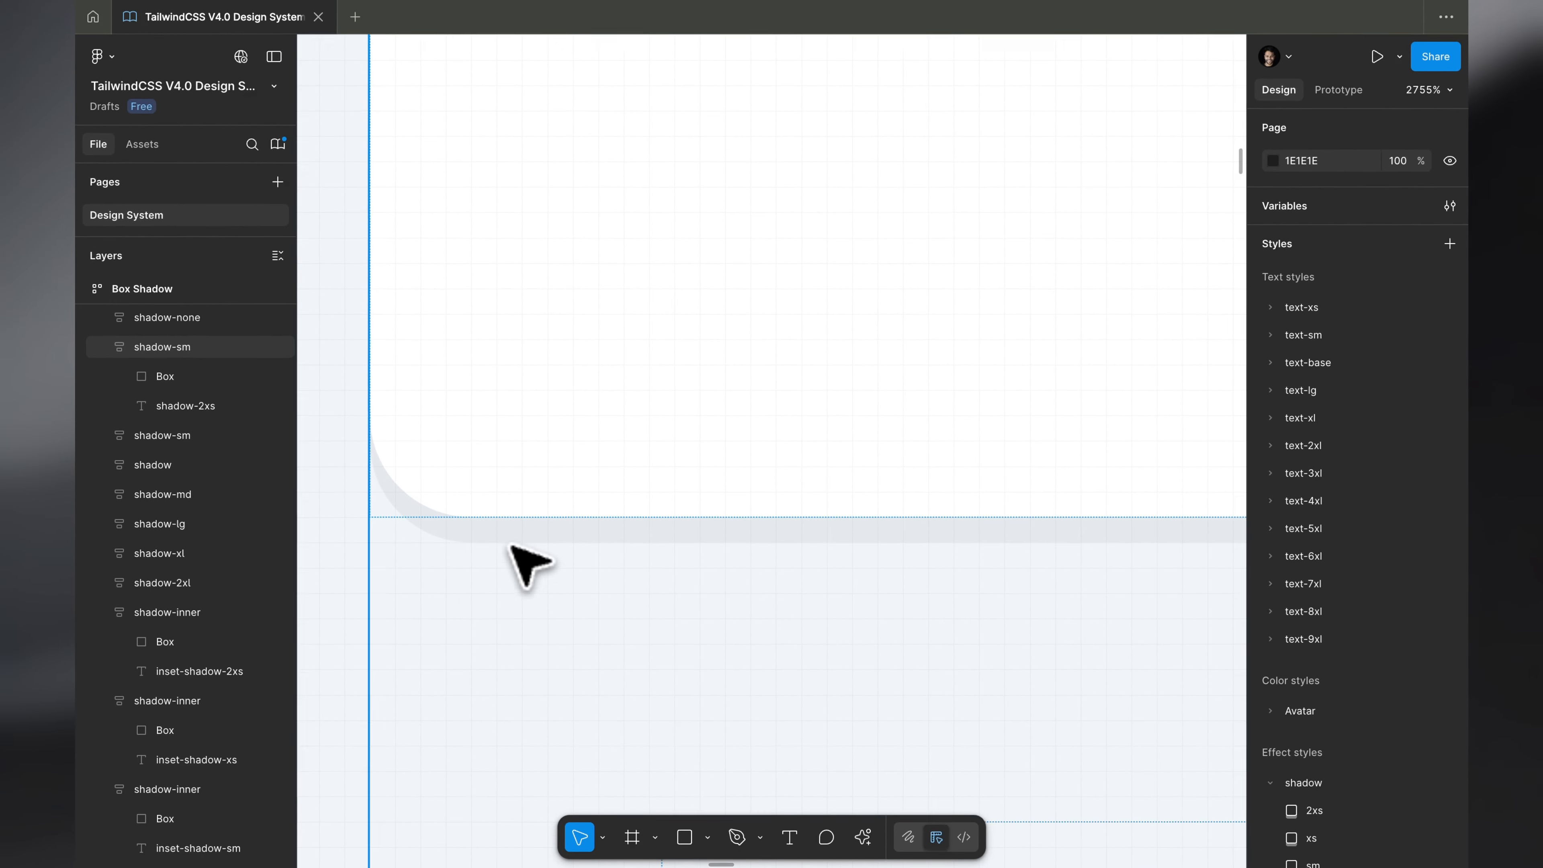
pyautogui.scroll(-10, 529, 565)
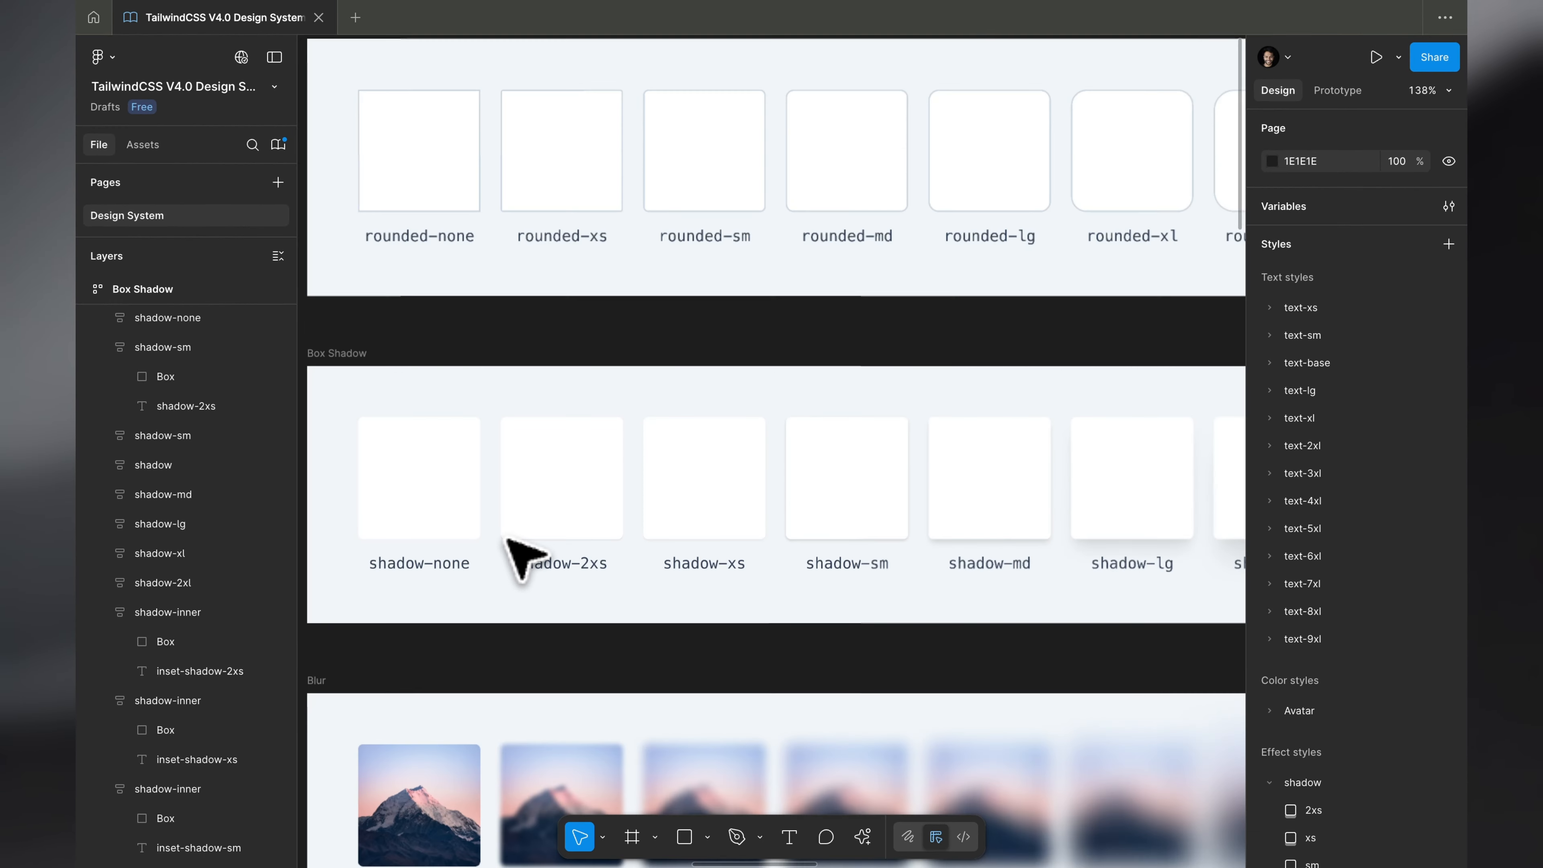
pyautogui.hscroll(5, 516, 553)
pyautogui.scroll(10, 506, 533)
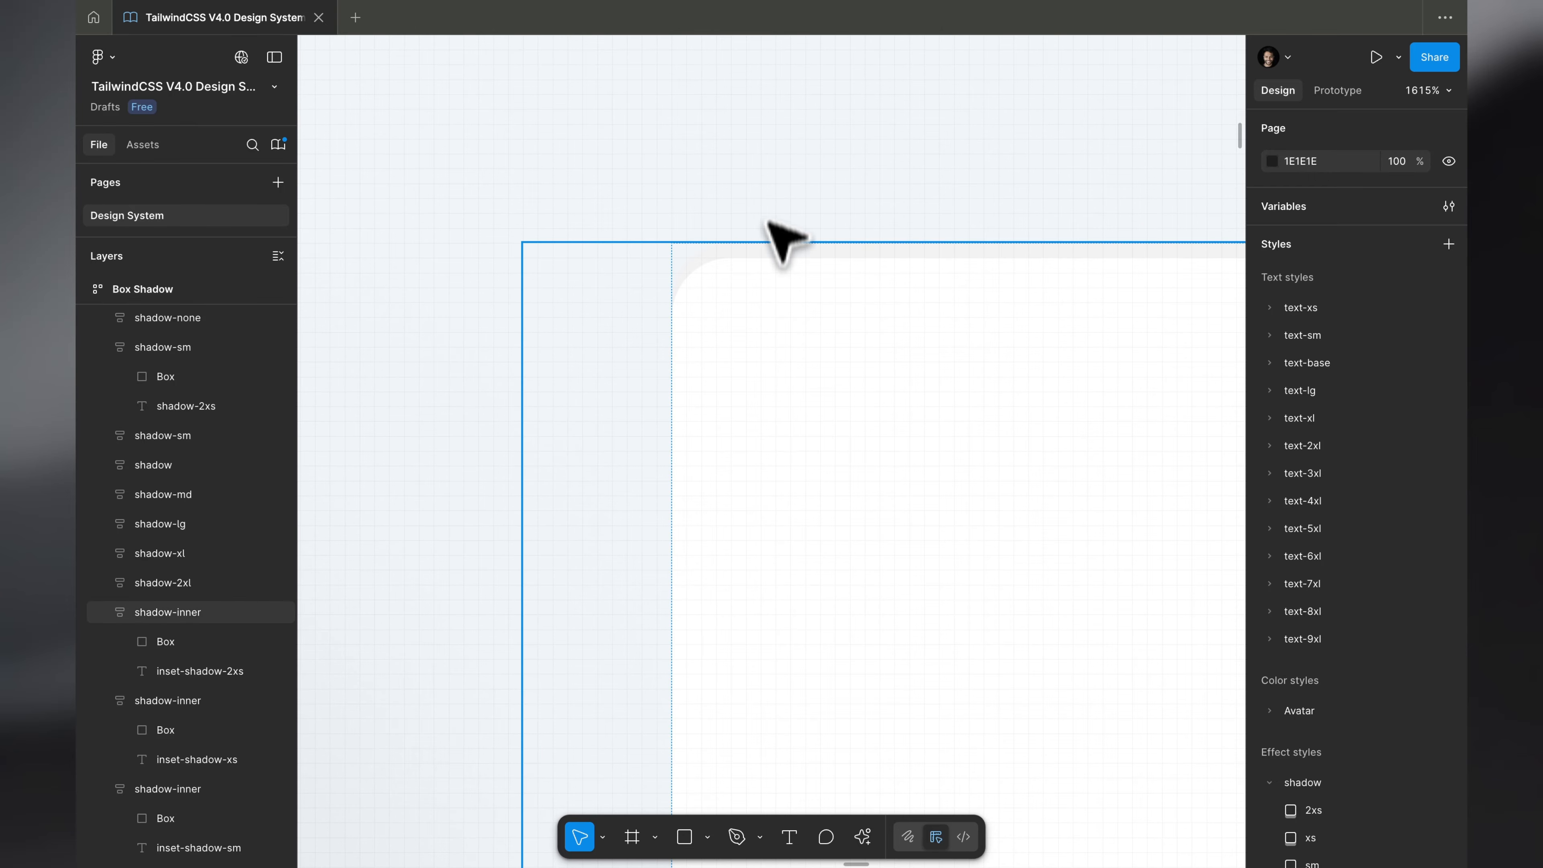
pyautogui.scroll(-3, 744, 298)
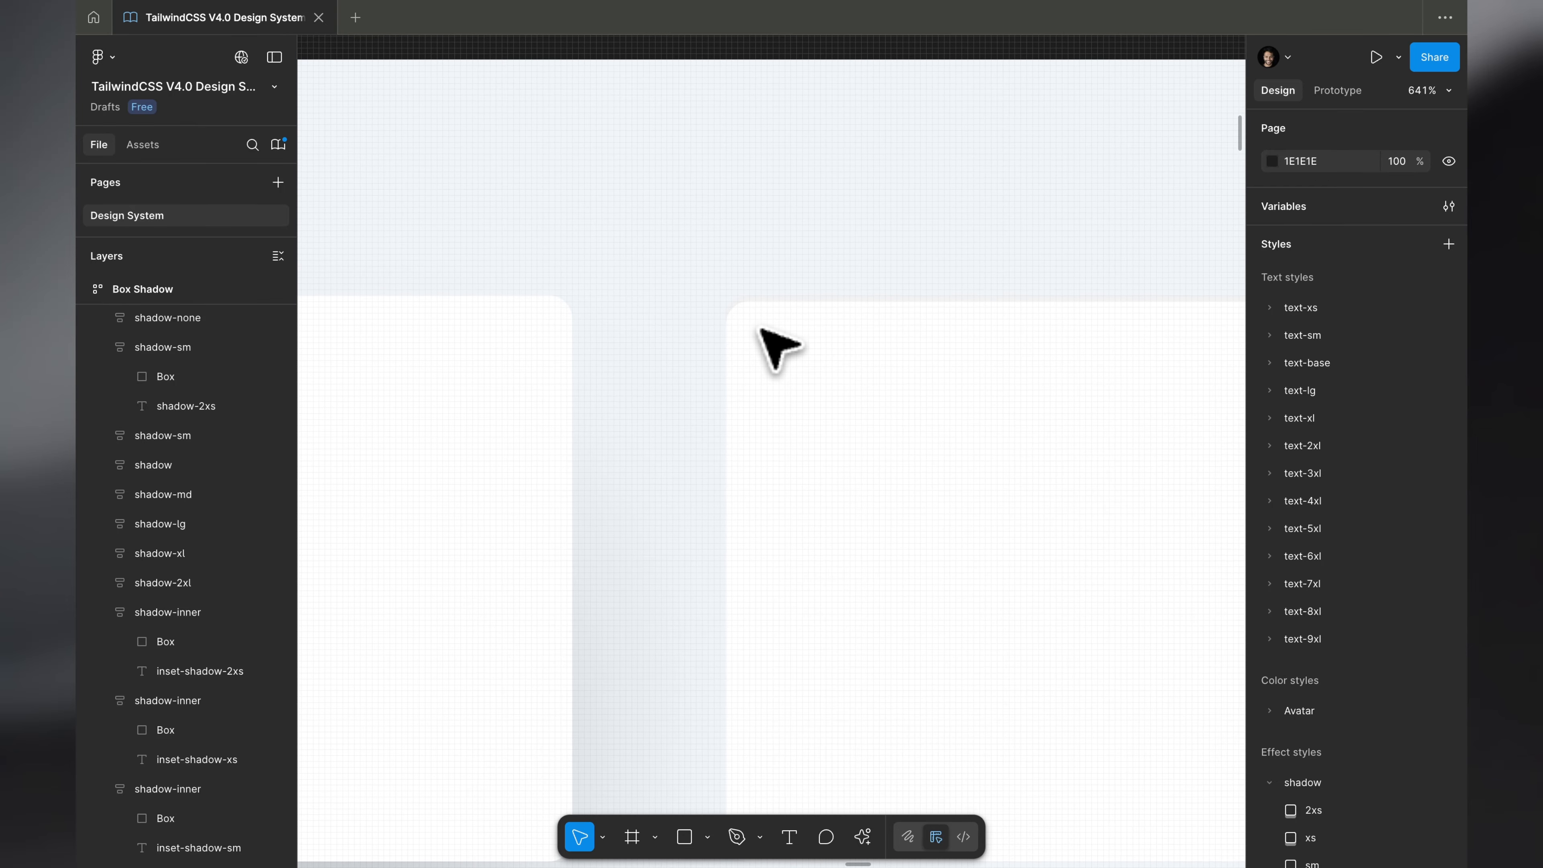
pyautogui.scroll(-3, 761, 331)
pyautogui.hscroll(2, 761, 331)
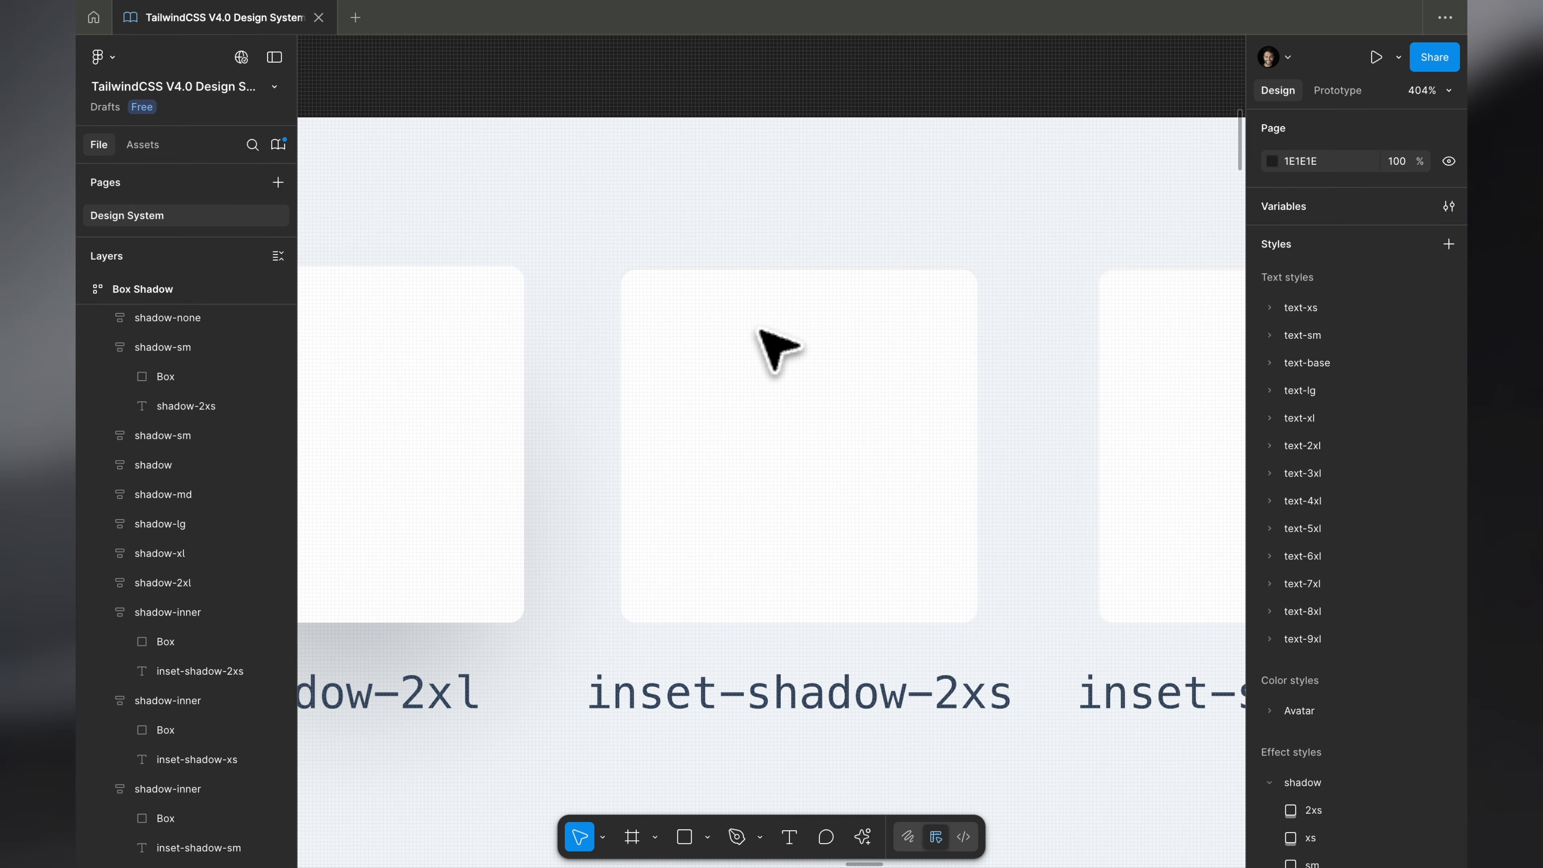
pyautogui.scroll(3, 760, 331)
pyautogui.scroll(-1, 771, 347)
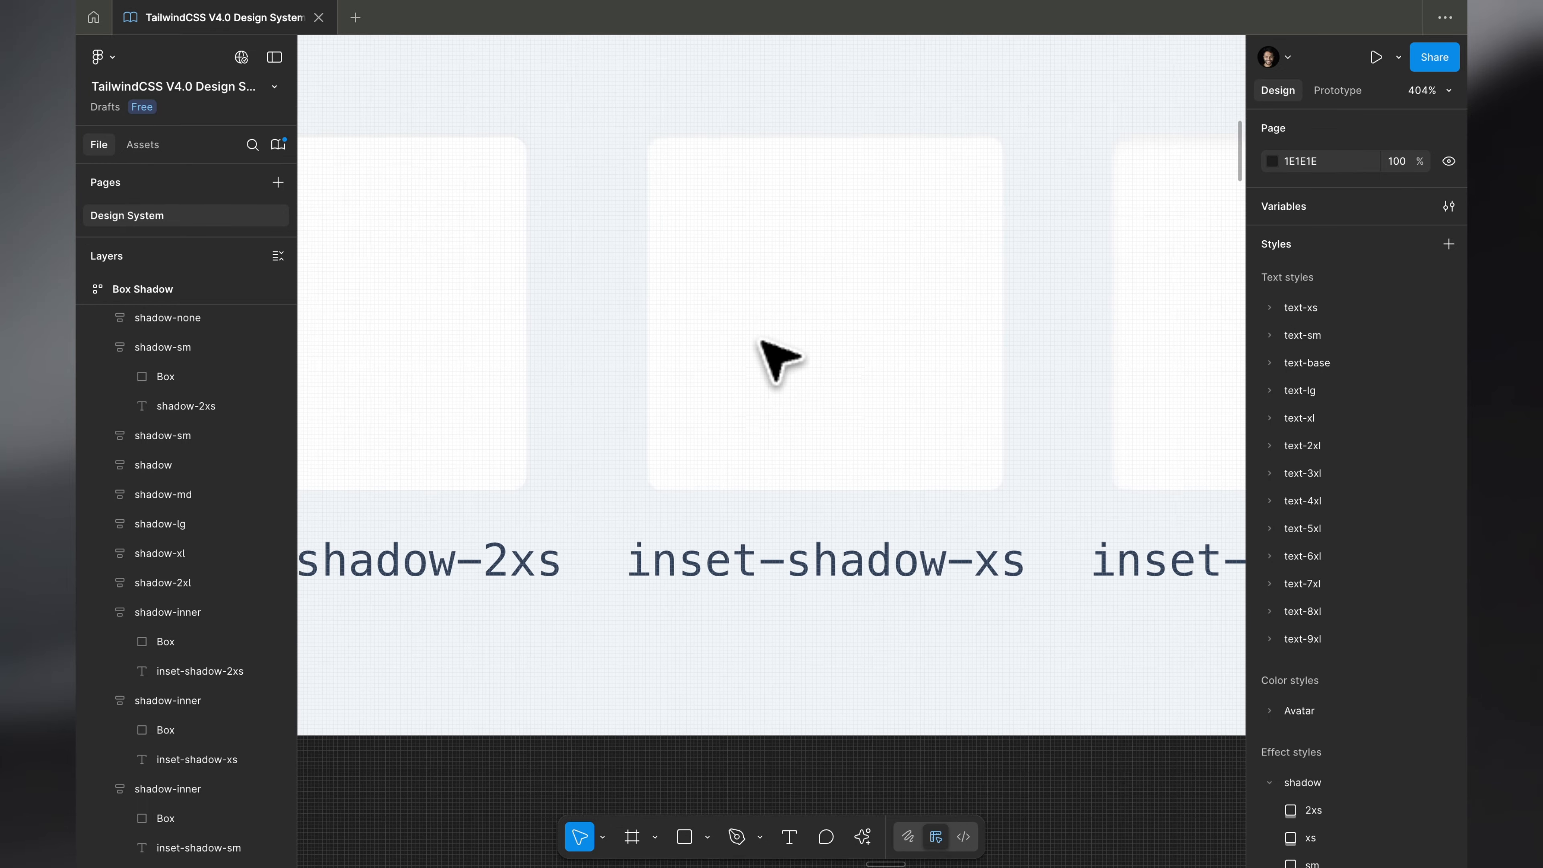
pyautogui.scroll(2, 759, 365)
pyautogui.scroll(5, 717, 322)
pyautogui.scroll(-3, 700, 292)
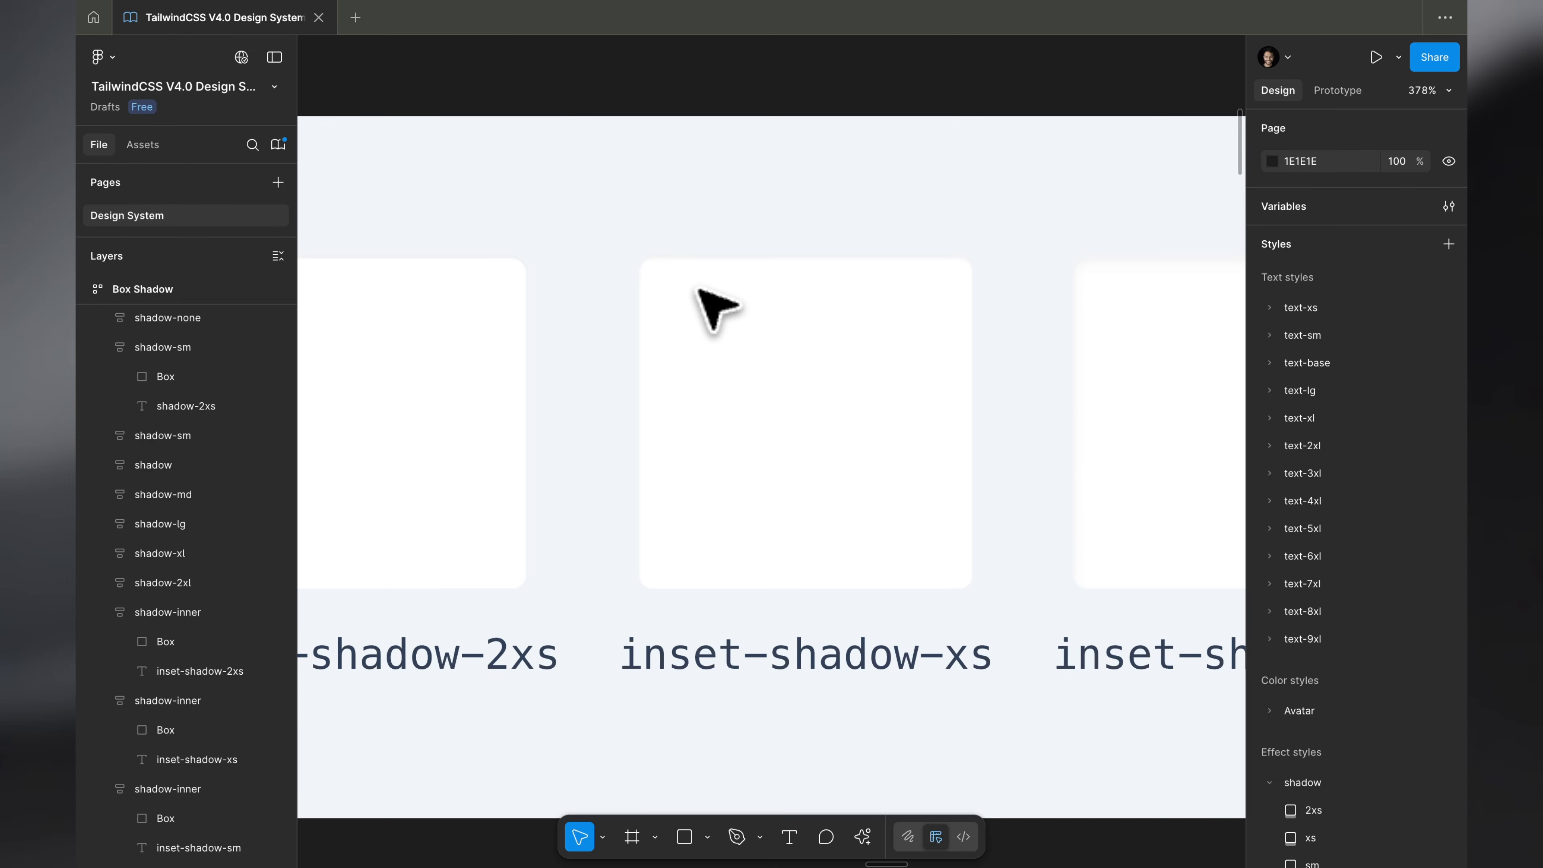
pyautogui.scroll(-1, 716, 309)
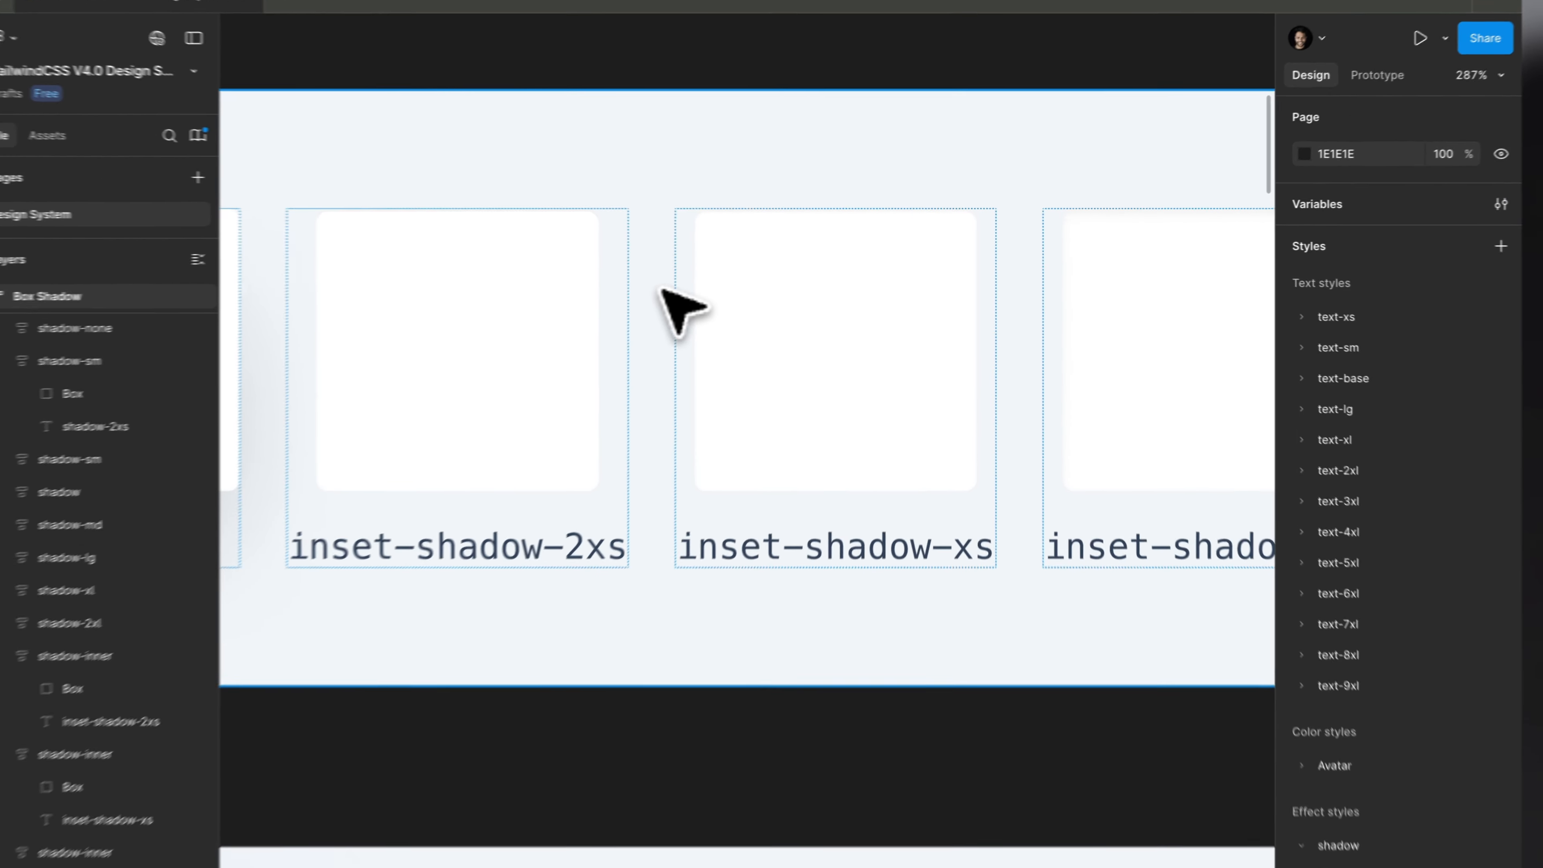
# - Try a color/white fill on the Box Shadow frame, check the inset-shadow samples against it, and undo the fill change
pyautogui.click(674, 194)
pyautogui.click(1421, 626)
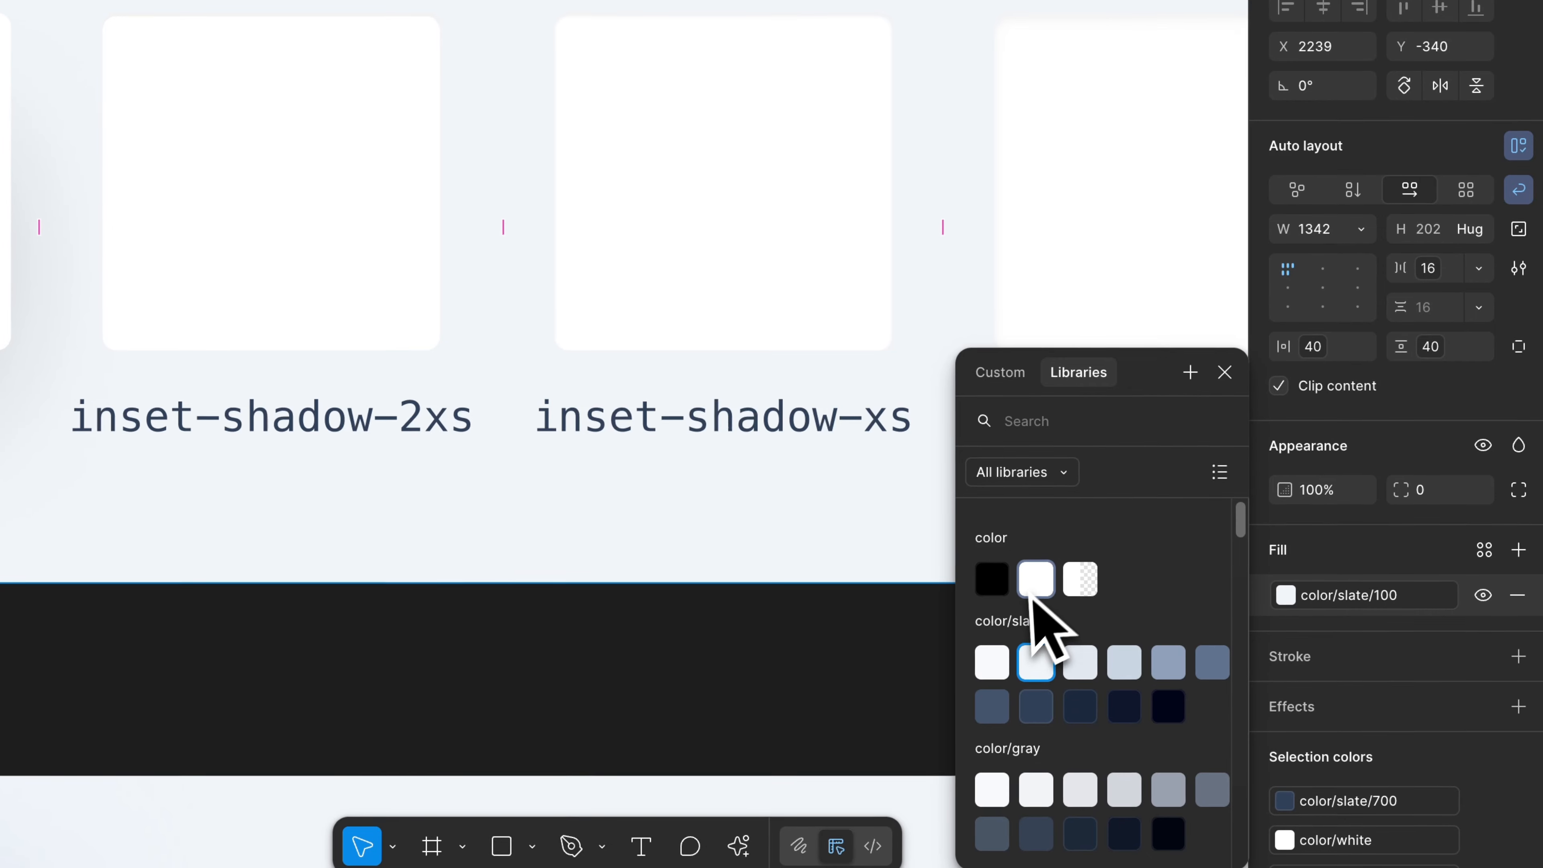
pyautogui.click(1031, 581)
pyautogui.click(680, 671)
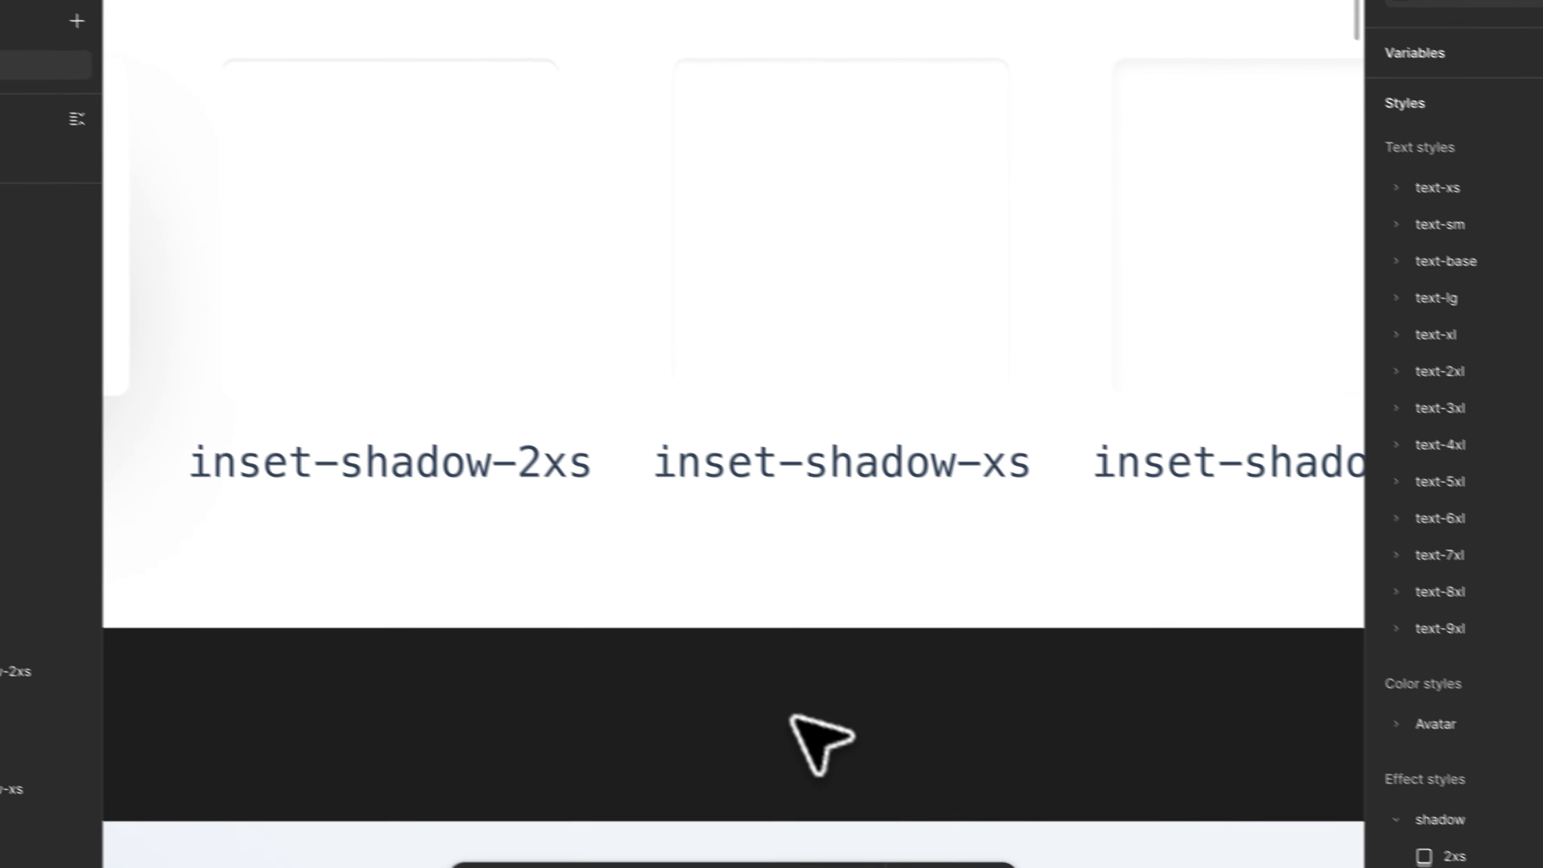
pyautogui.hscroll(-1, 389, 317)
pyautogui.scroll(2, 232, 110)
pyautogui.hscroll(5, 455, 212)
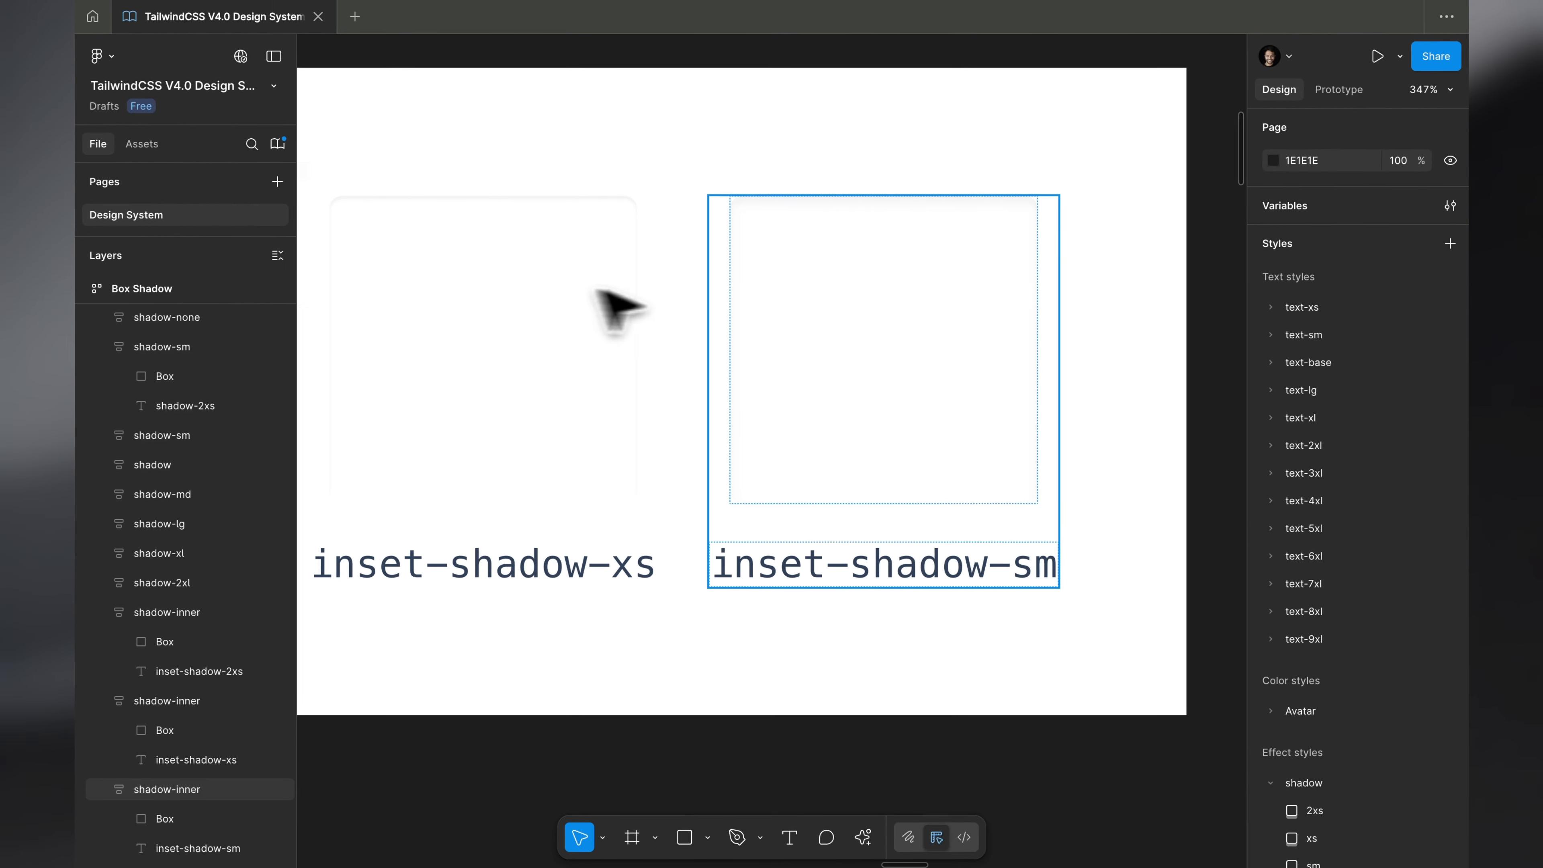
pyautogui.press('super+z')
pyautogui.press('super+z')
pyautogui.press('super+z')
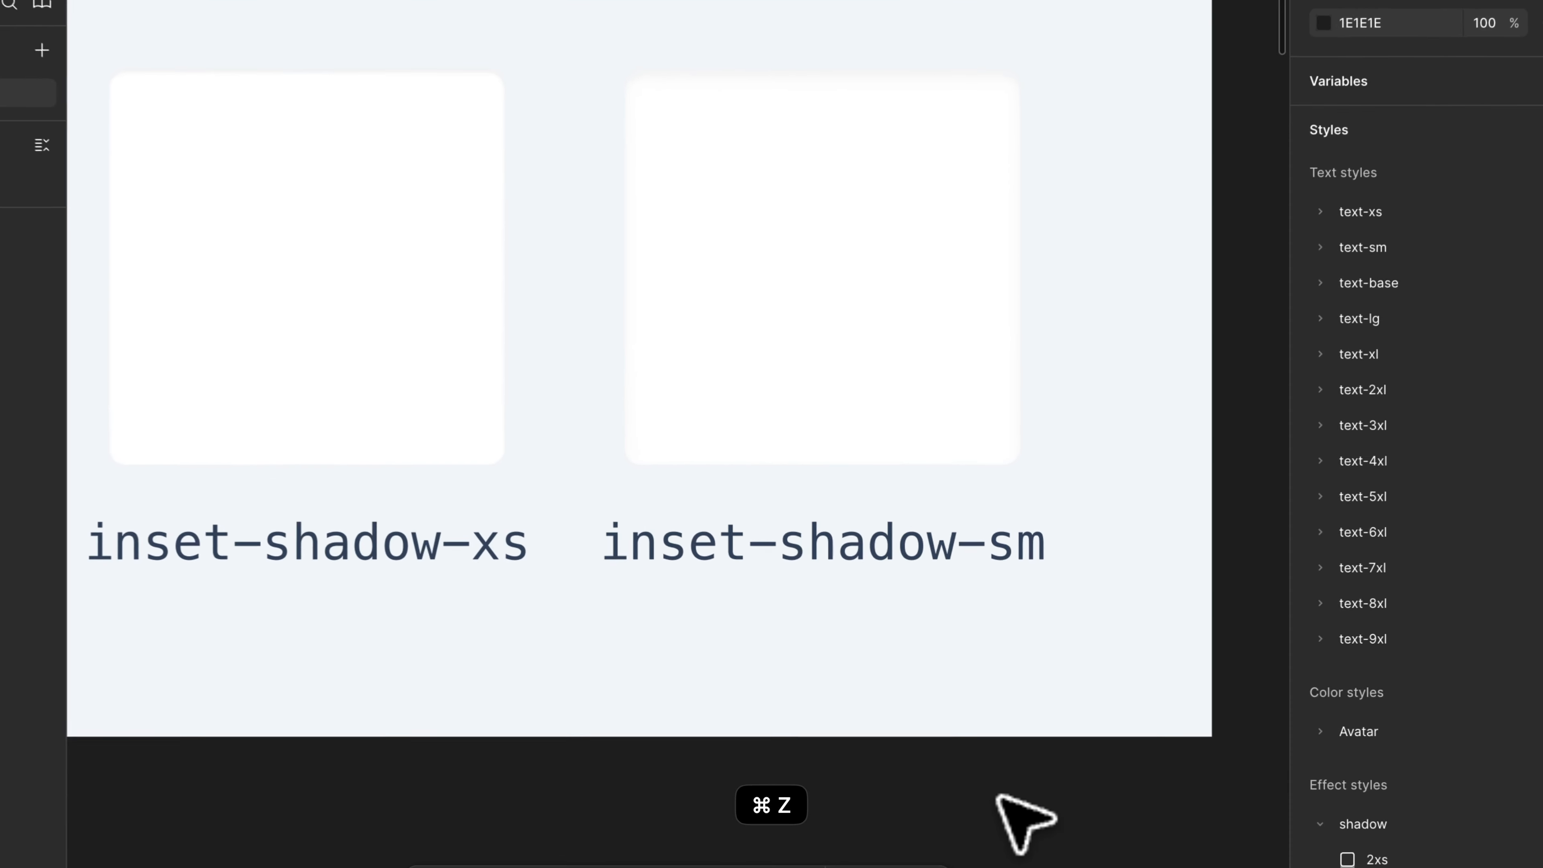
# - Examine the Box Shadow samples alongside the Border Radius and Blur frames, and view the whole design system
pyautogui.scroll(-8, 997, 795)
pyautogui.scroll(-6, 998, 799)
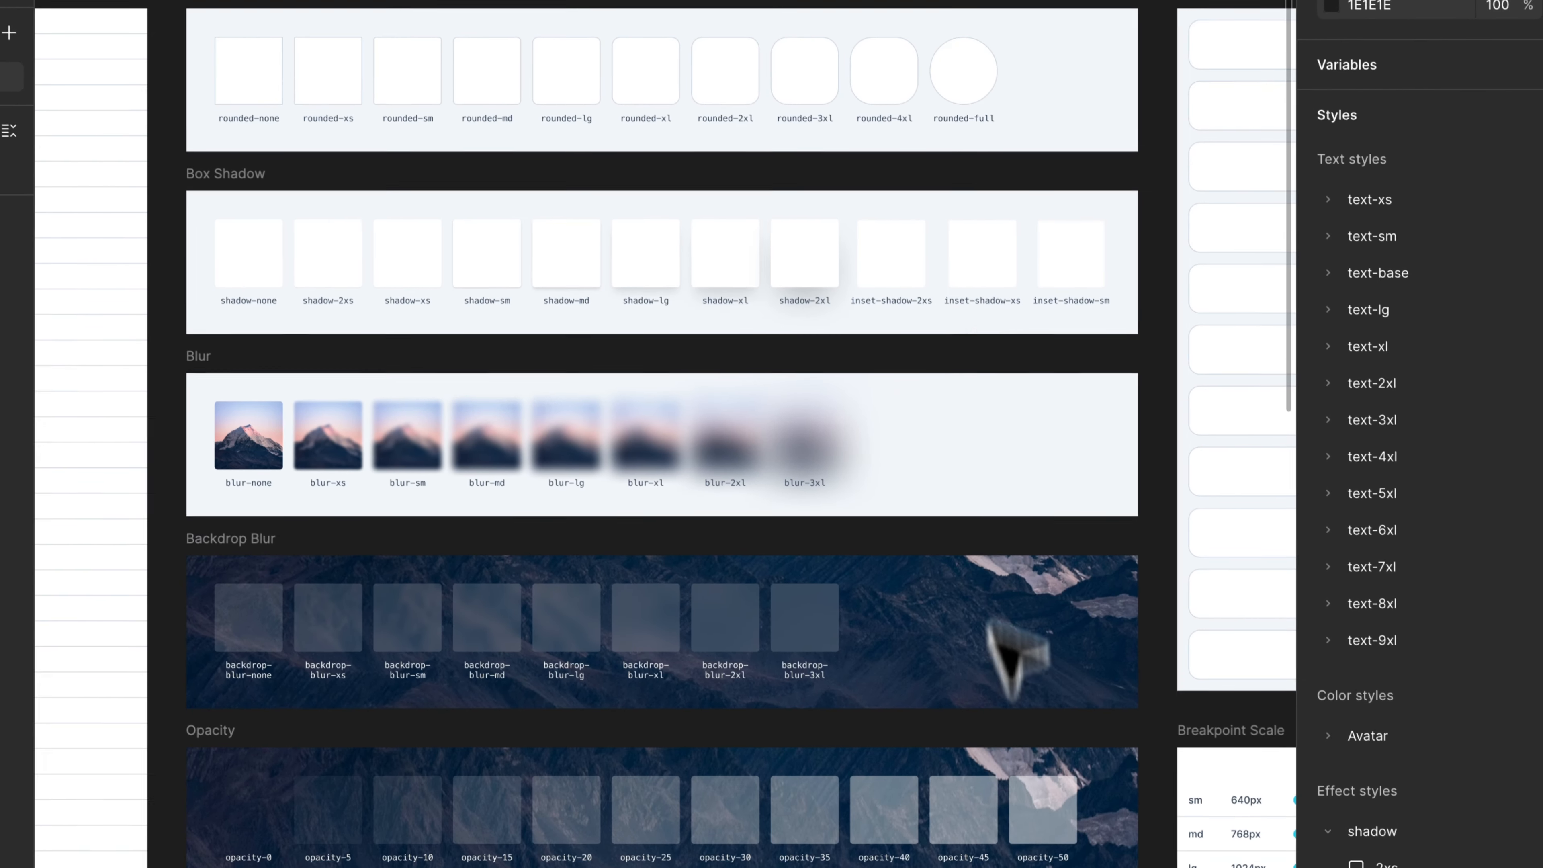
pyautogui.scroll(5, 962, 74)
pyautogui.scroll(-5, 957, 76)
pyautogui.hscroll(-3, 957, 77)
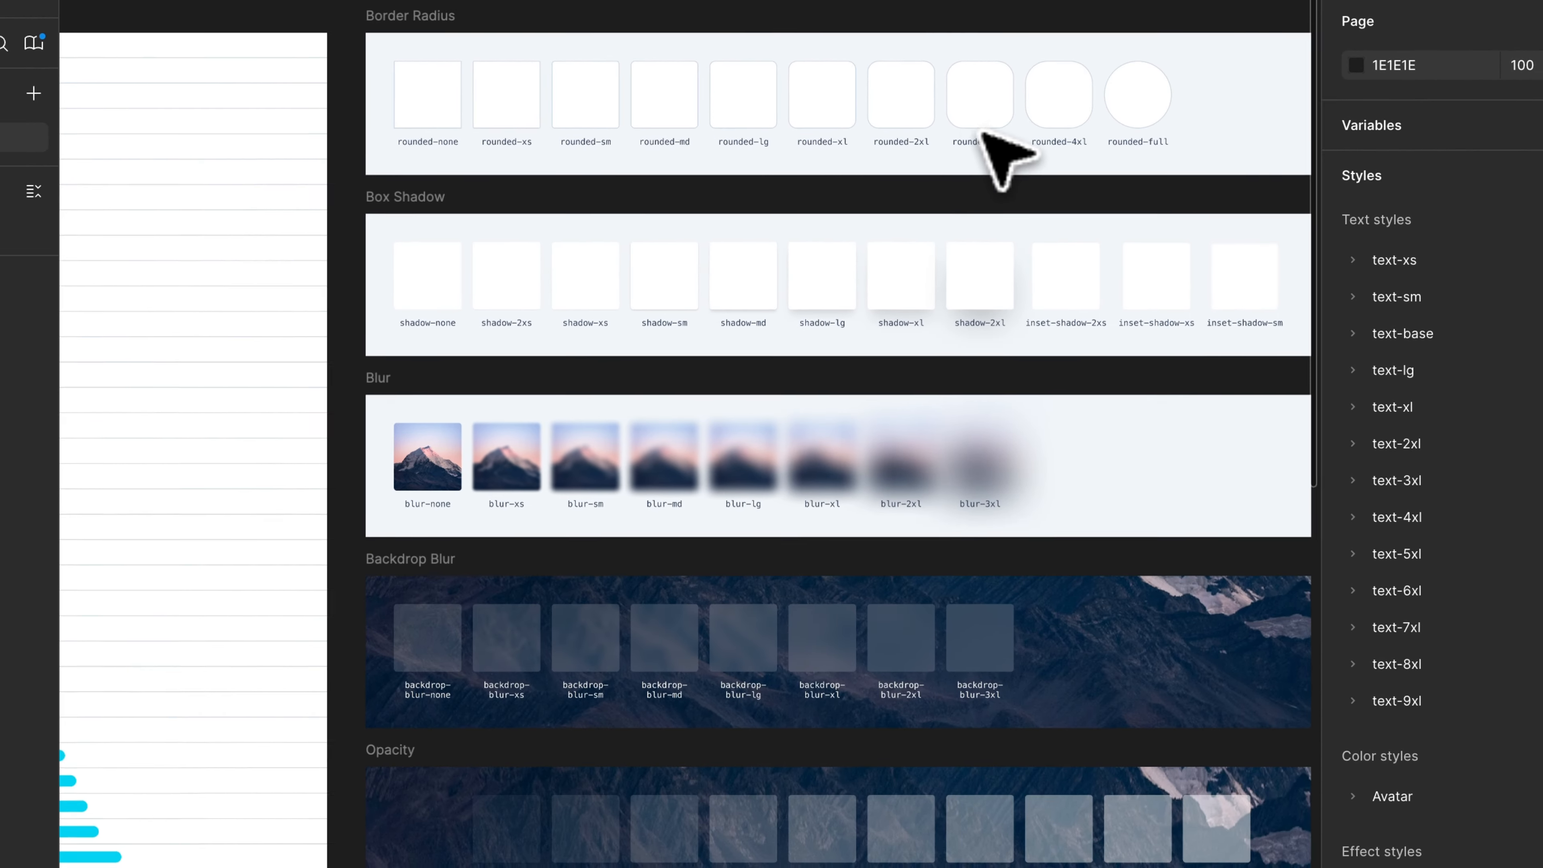
pyautogui.hscroll(3, 957, 77)
pyautogui.scroll(5, 957, 77)
pyautogui.click(977, 141)
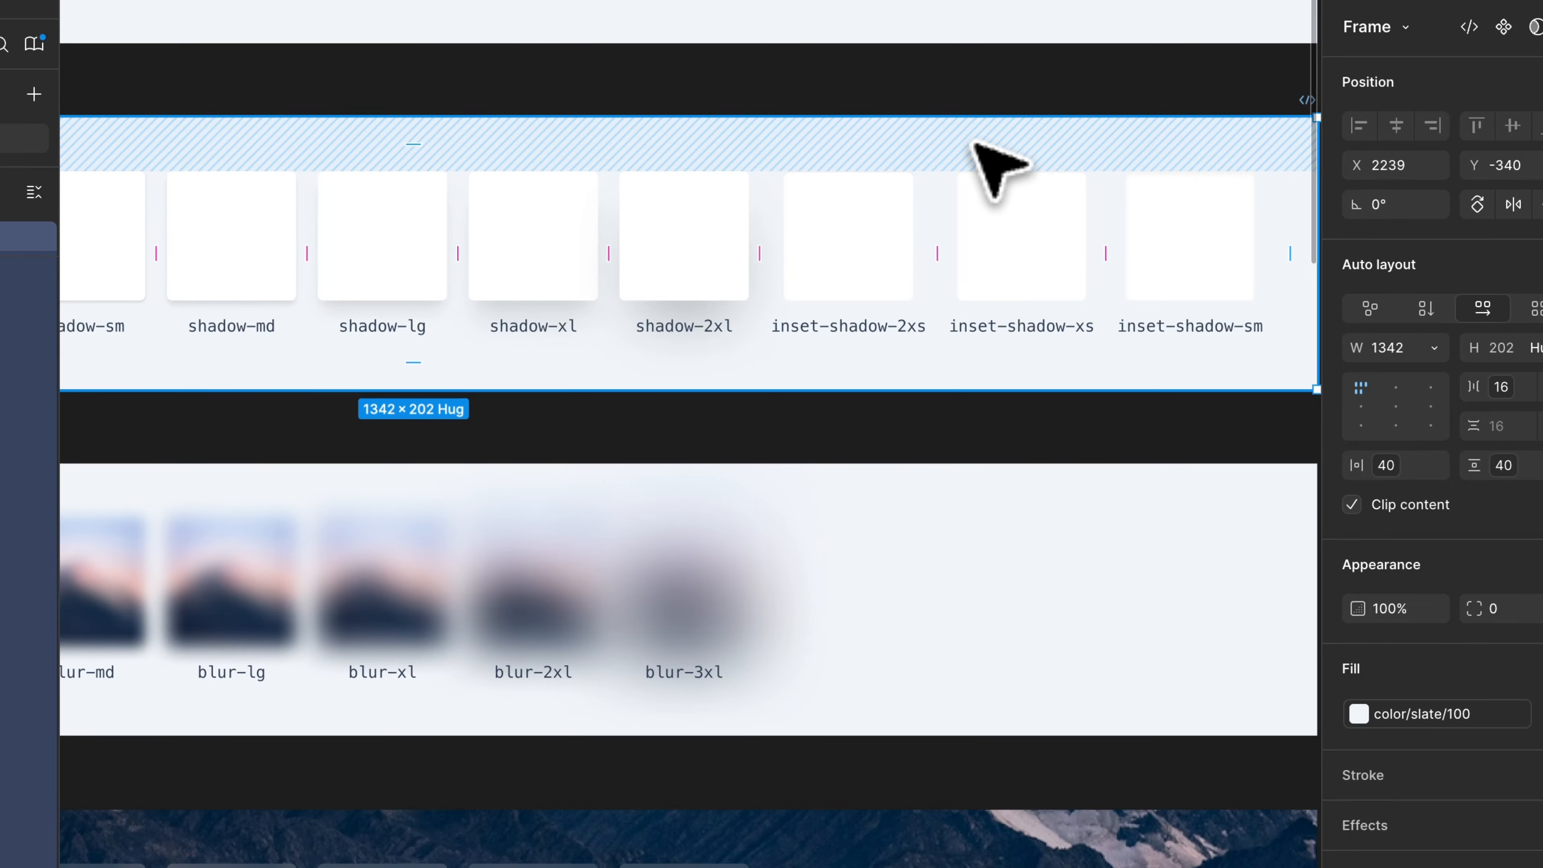
pyautogui.click(1069, 441)
pyautogui.hscroll(2, 1093, 443)
pyautogui.scroll(-1, 1093, 444)
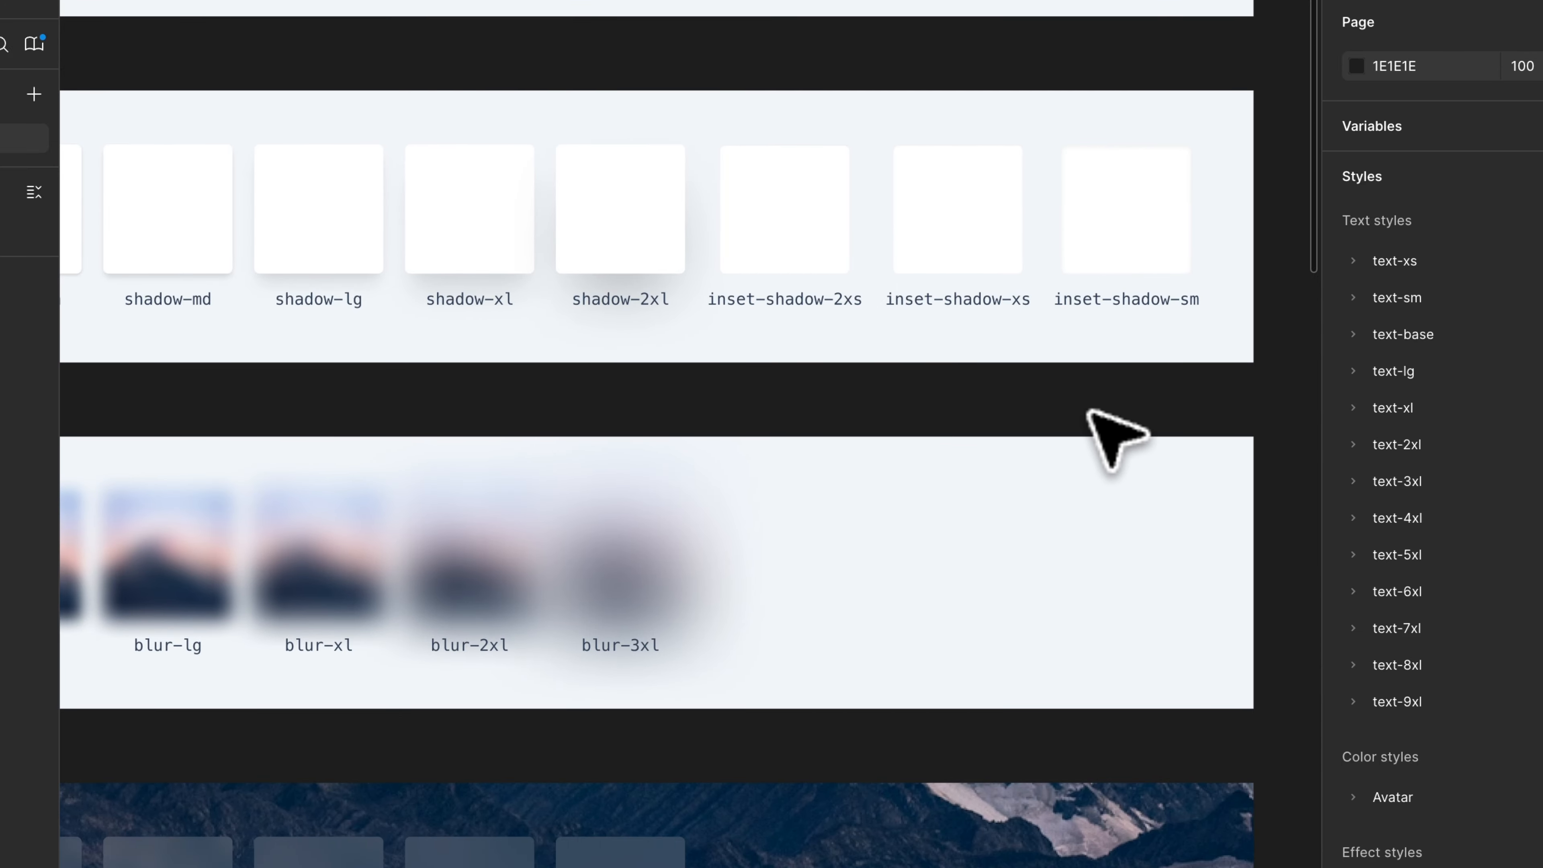
pyautogui.hotkey('shift', '2')
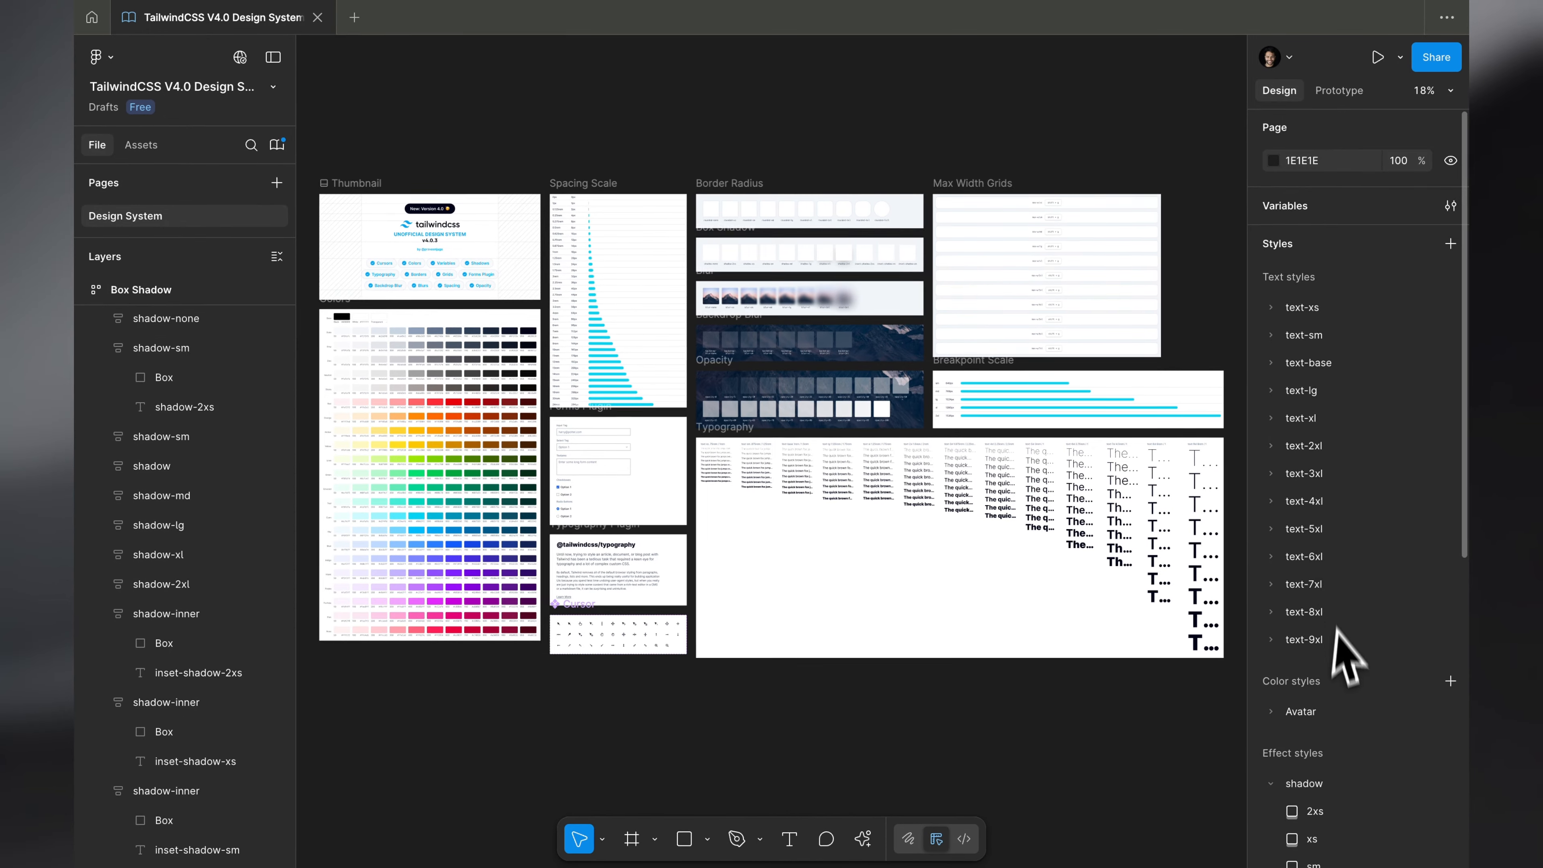
# - Check the inner effect style in the shadow group and delete it
pyautogui.scroll(-8, 1345, 656)
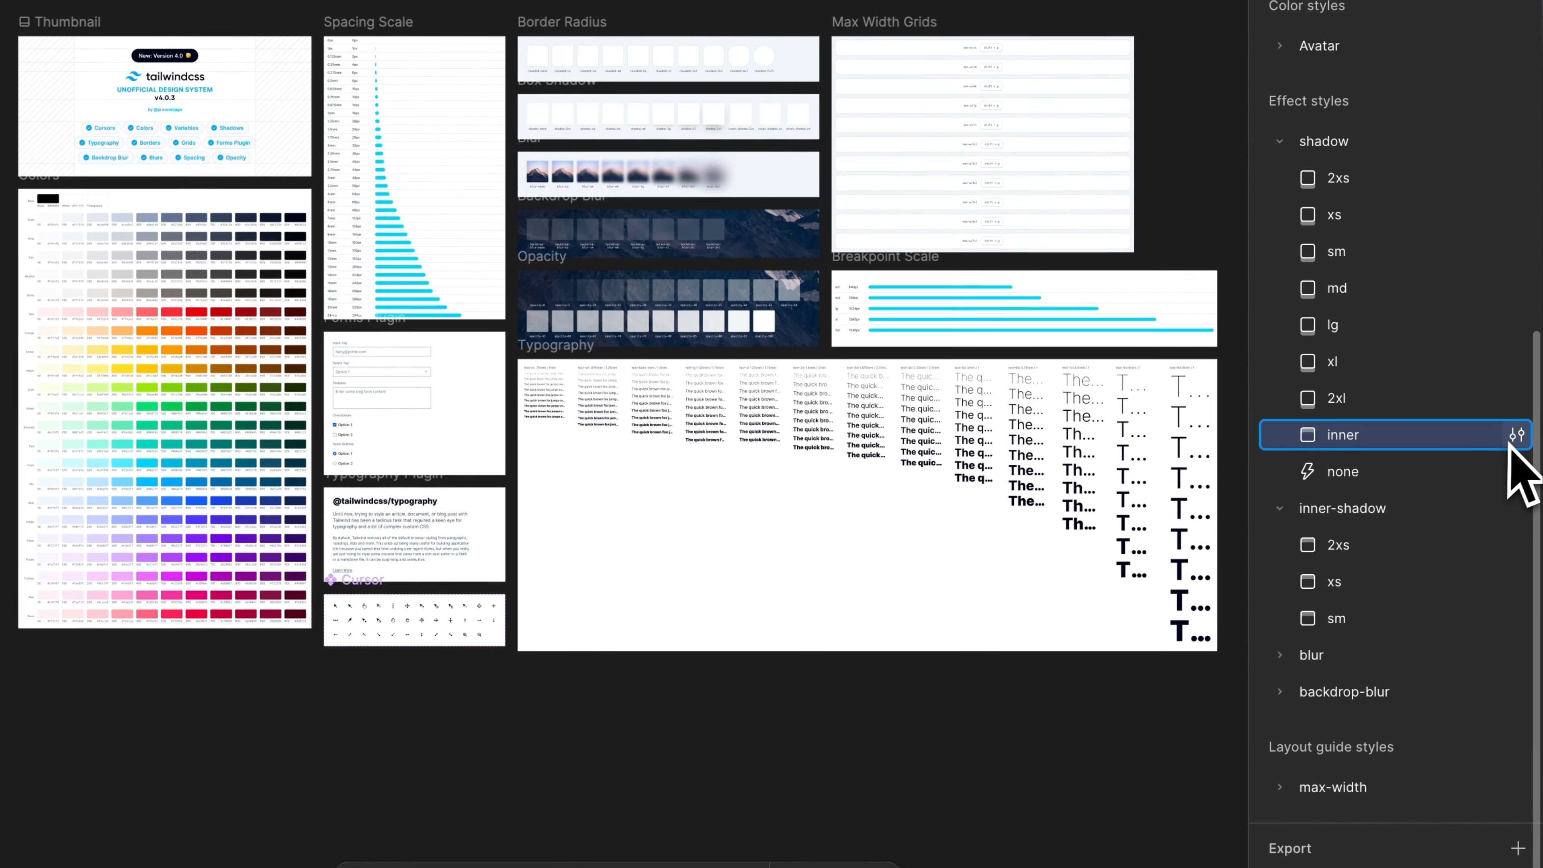
pyautogui.click(1448, 493)
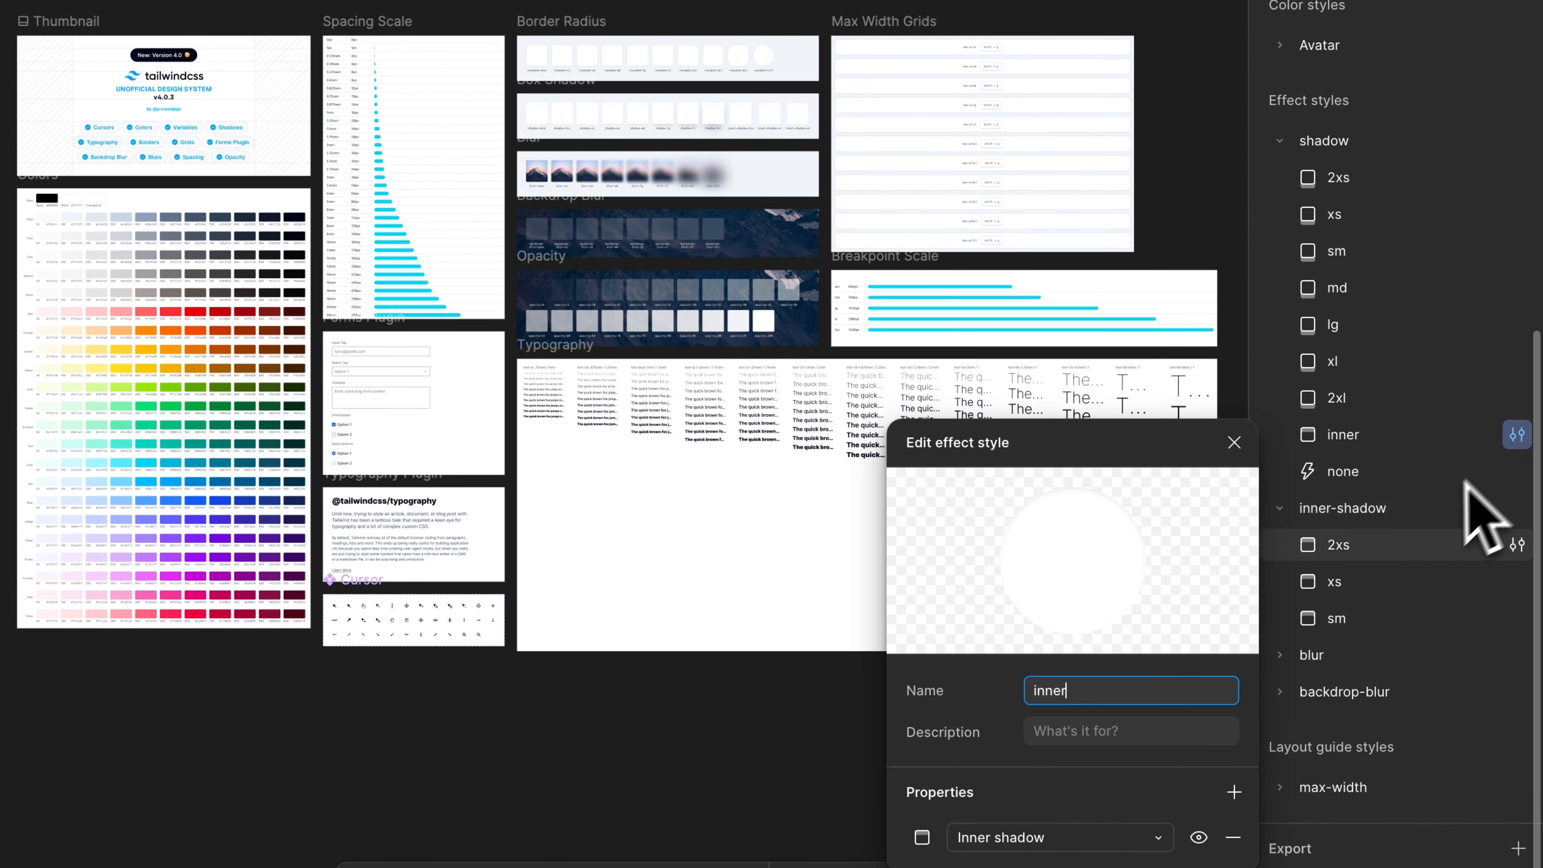
pyautogui.click(1295, 448)
pyautogui.rightClick(1346, 439)
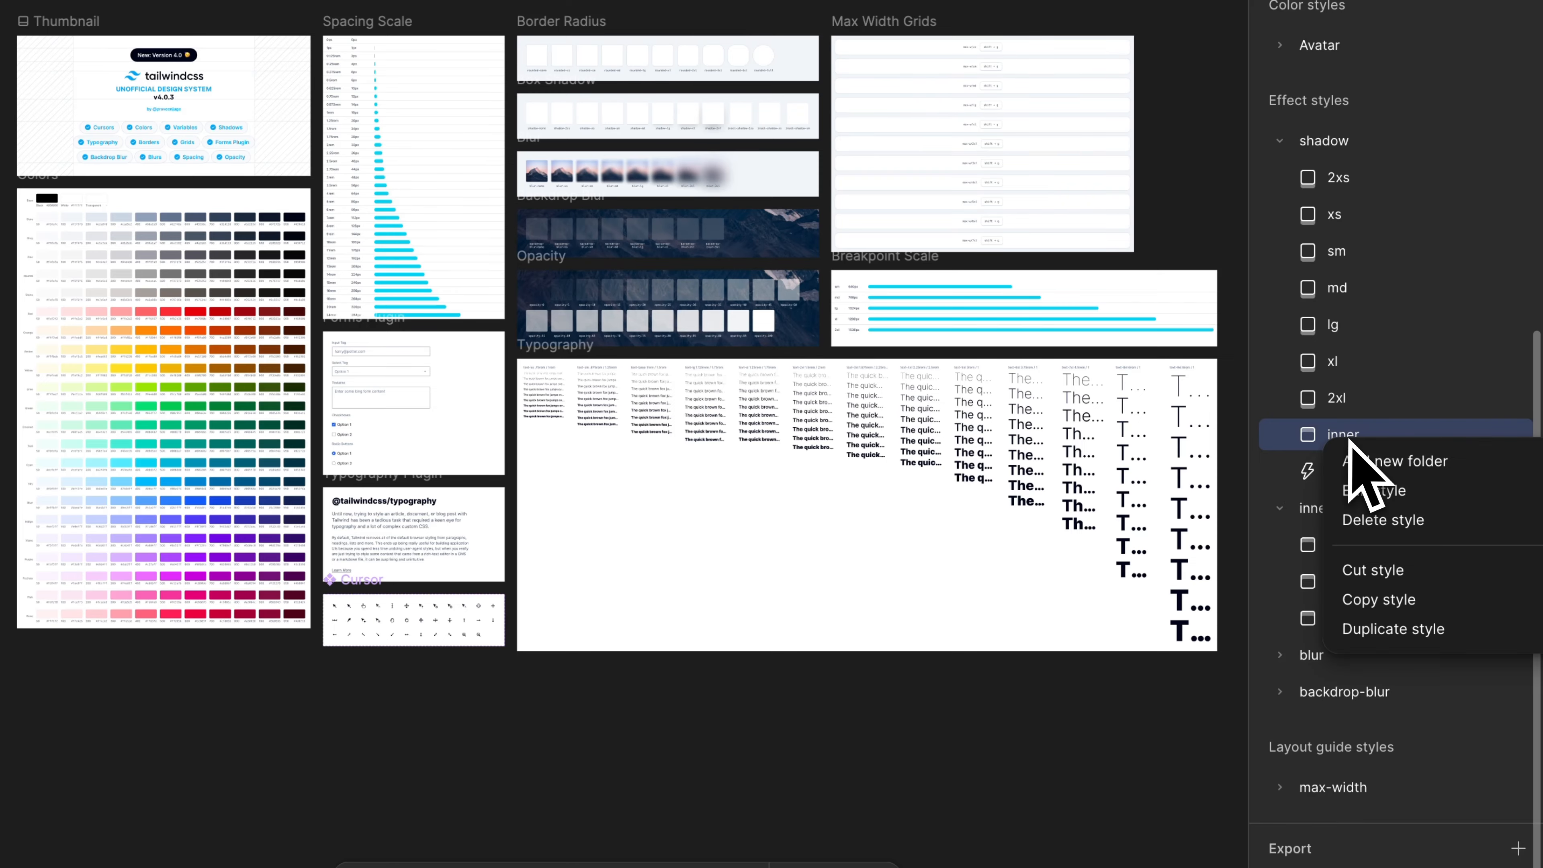
pyautogui.click(1431, 518)
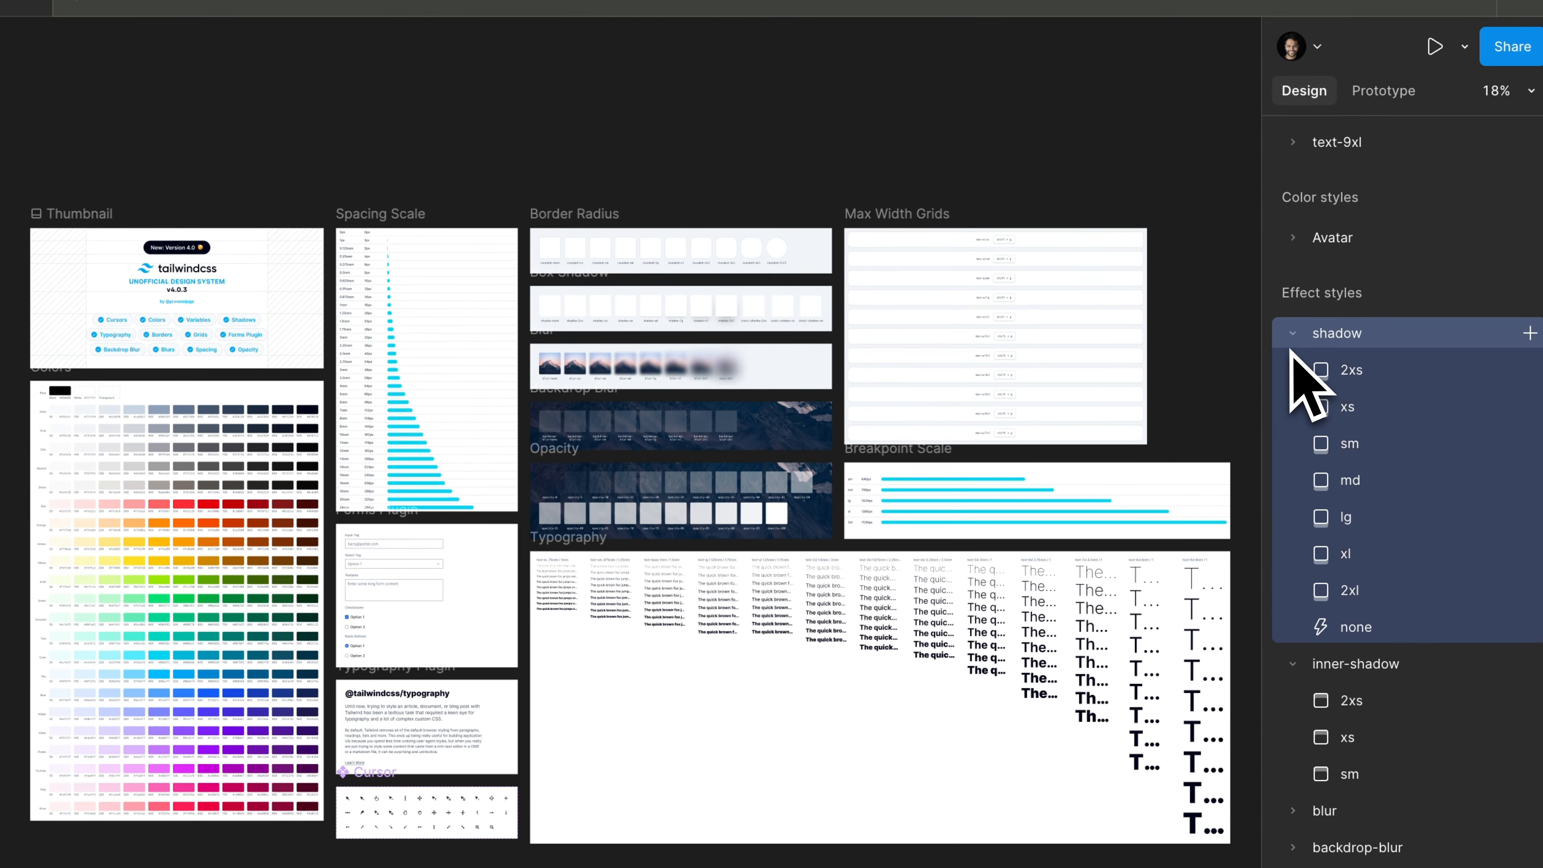
# - Collapse the shadow and inner-shadow groups in the effect styles list
pyautogui.click(1293, 334)
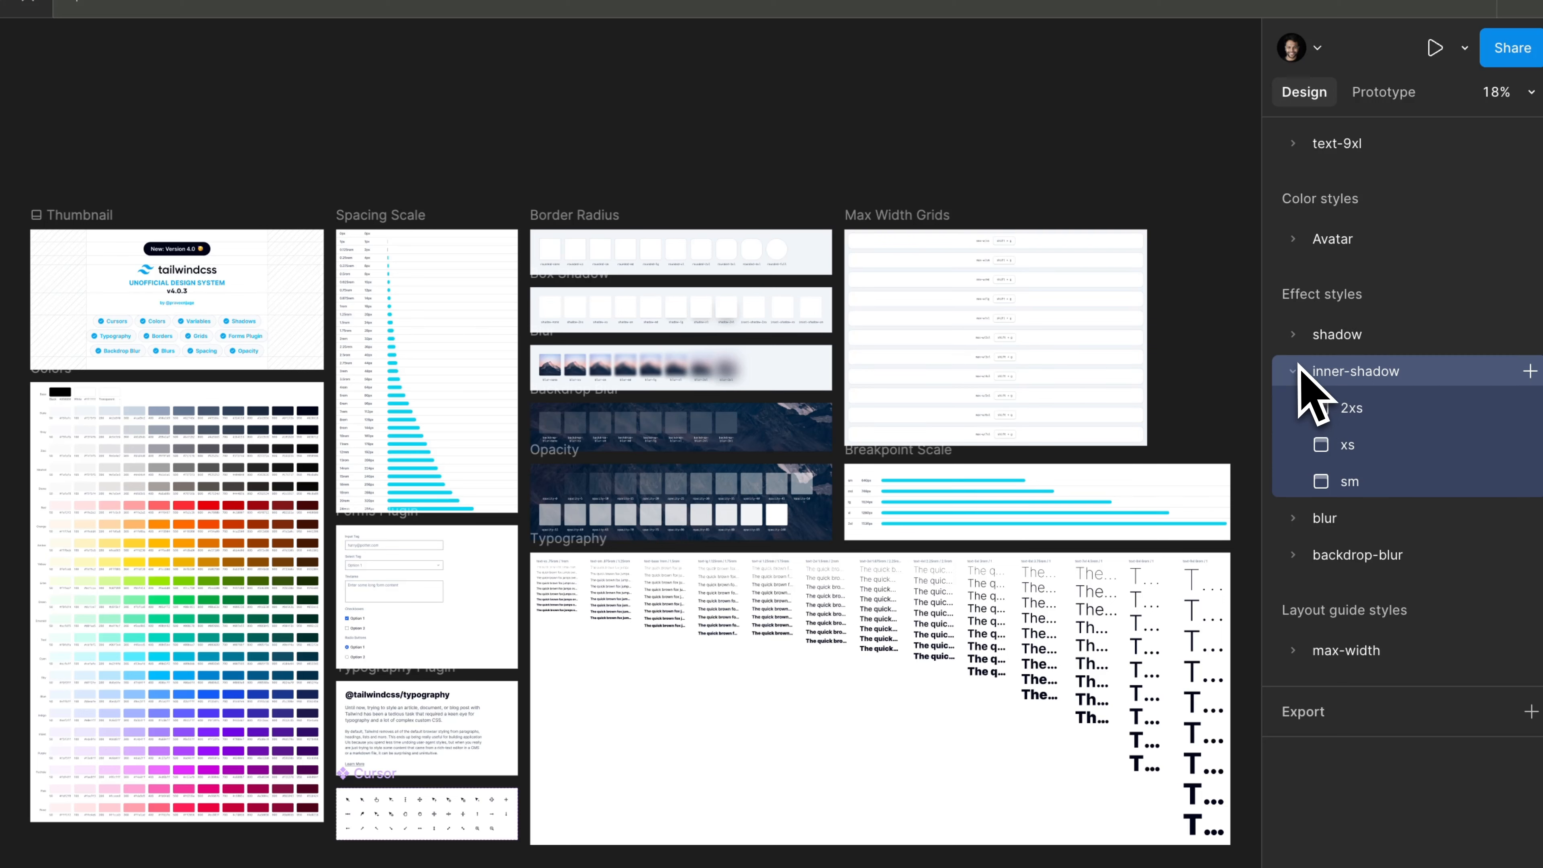
pyautogui.click(1298, 368)
pyautogui.click(1291, 371)
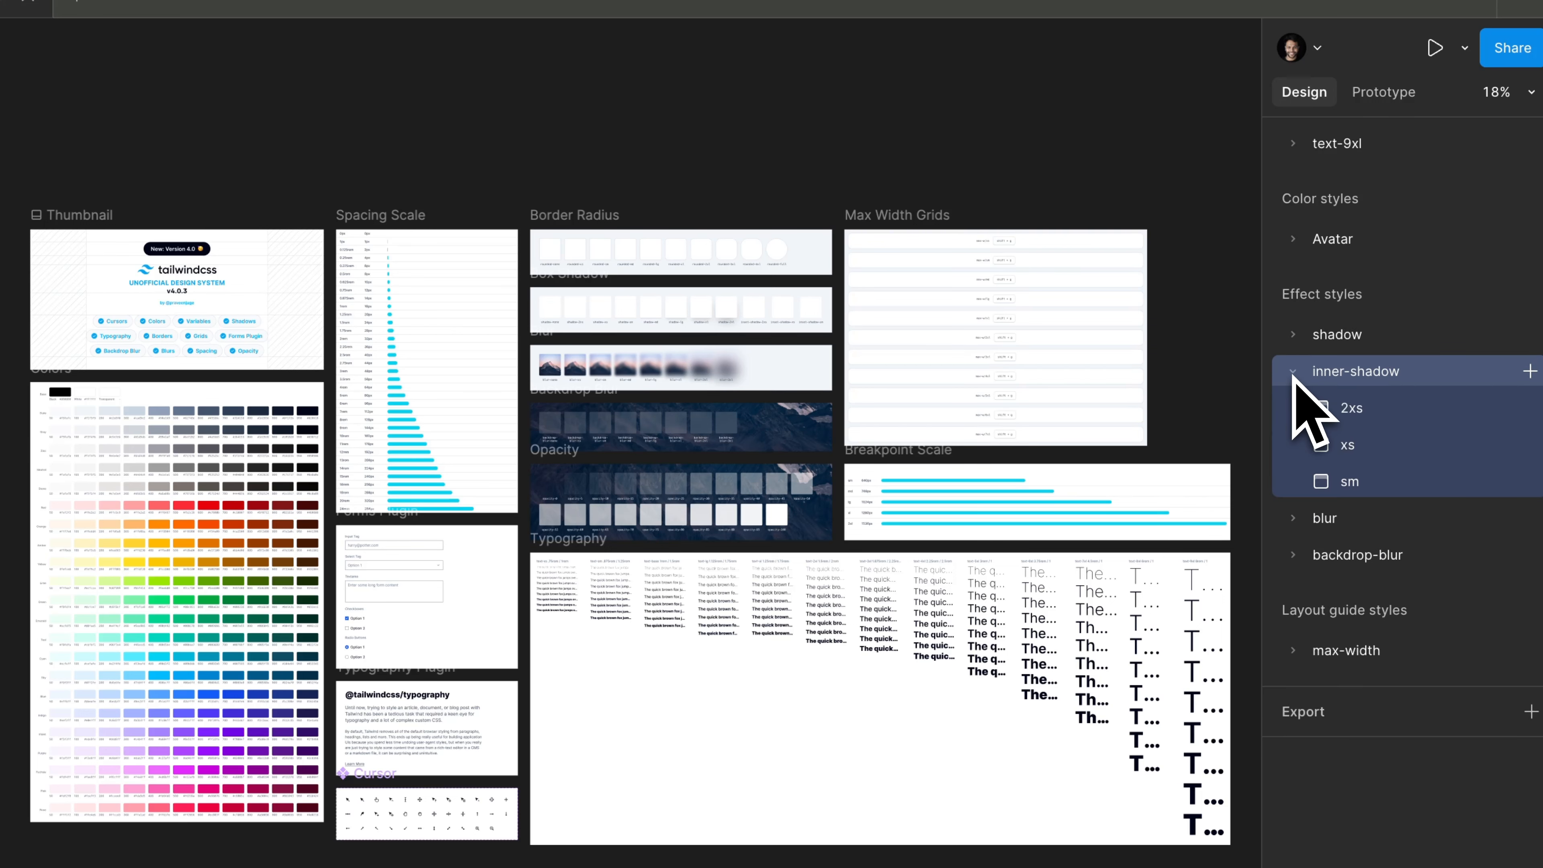
pyautogui.click(1292, 369)
pyautogui.click(1292, 335)
pyautogui.click(1291, 335)
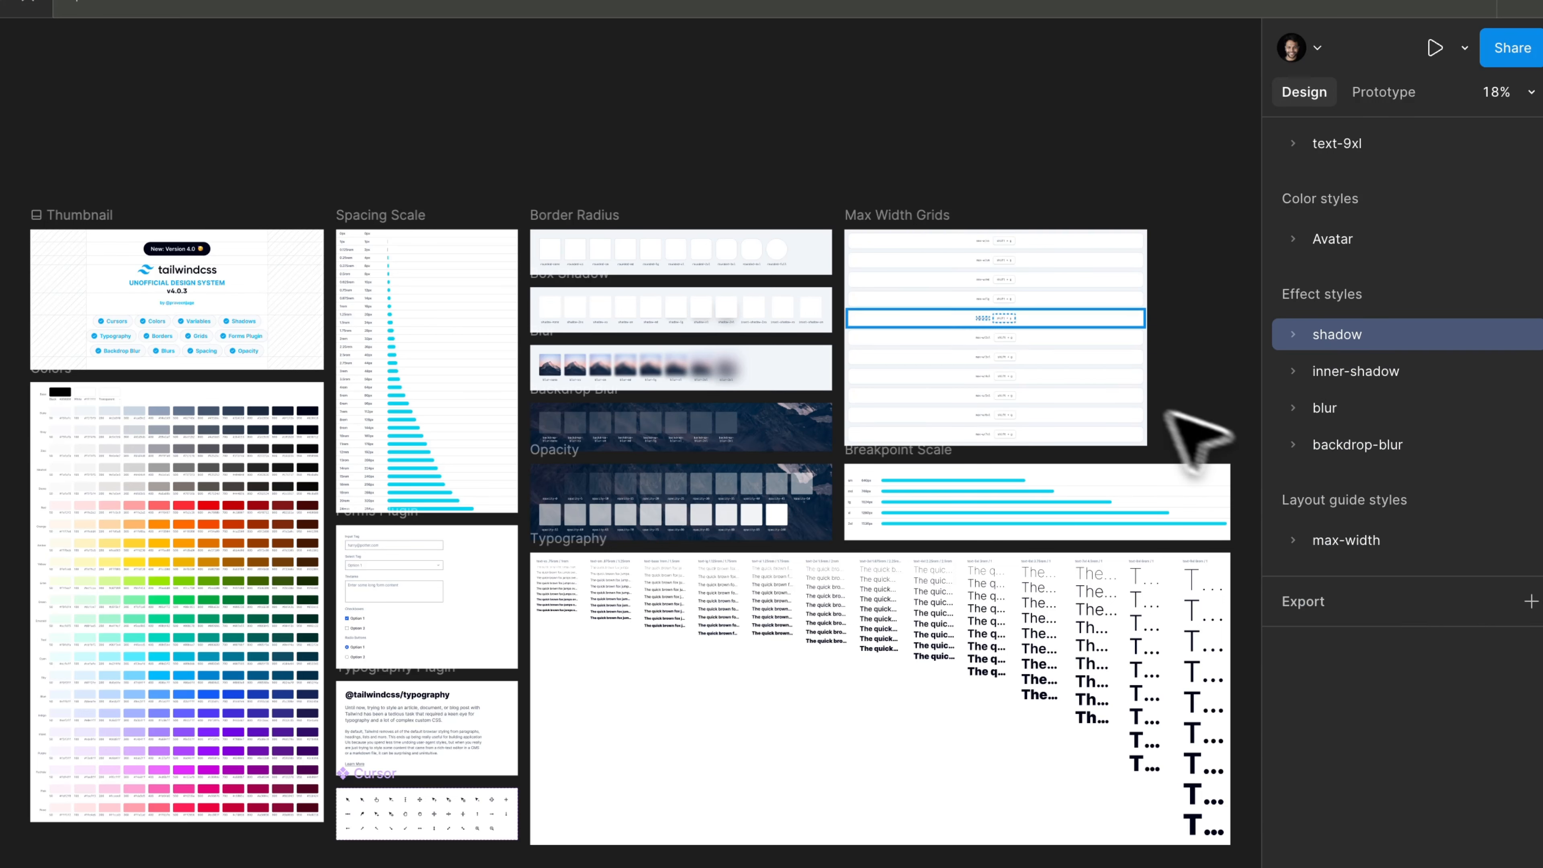
pyautogui.hotkey('shift', '2')
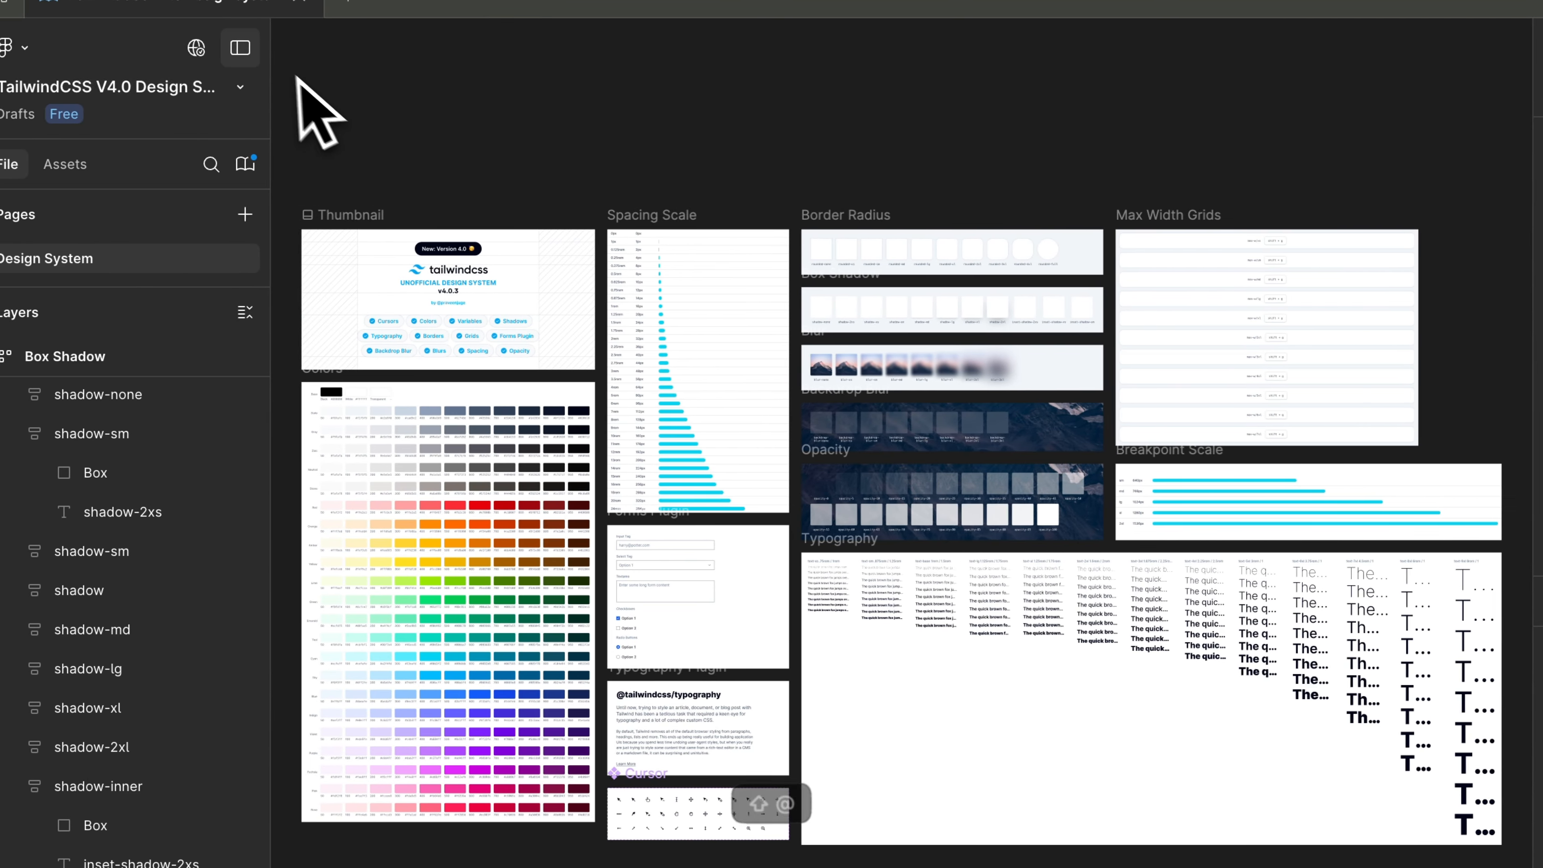
pyautogui.click(50, 3)
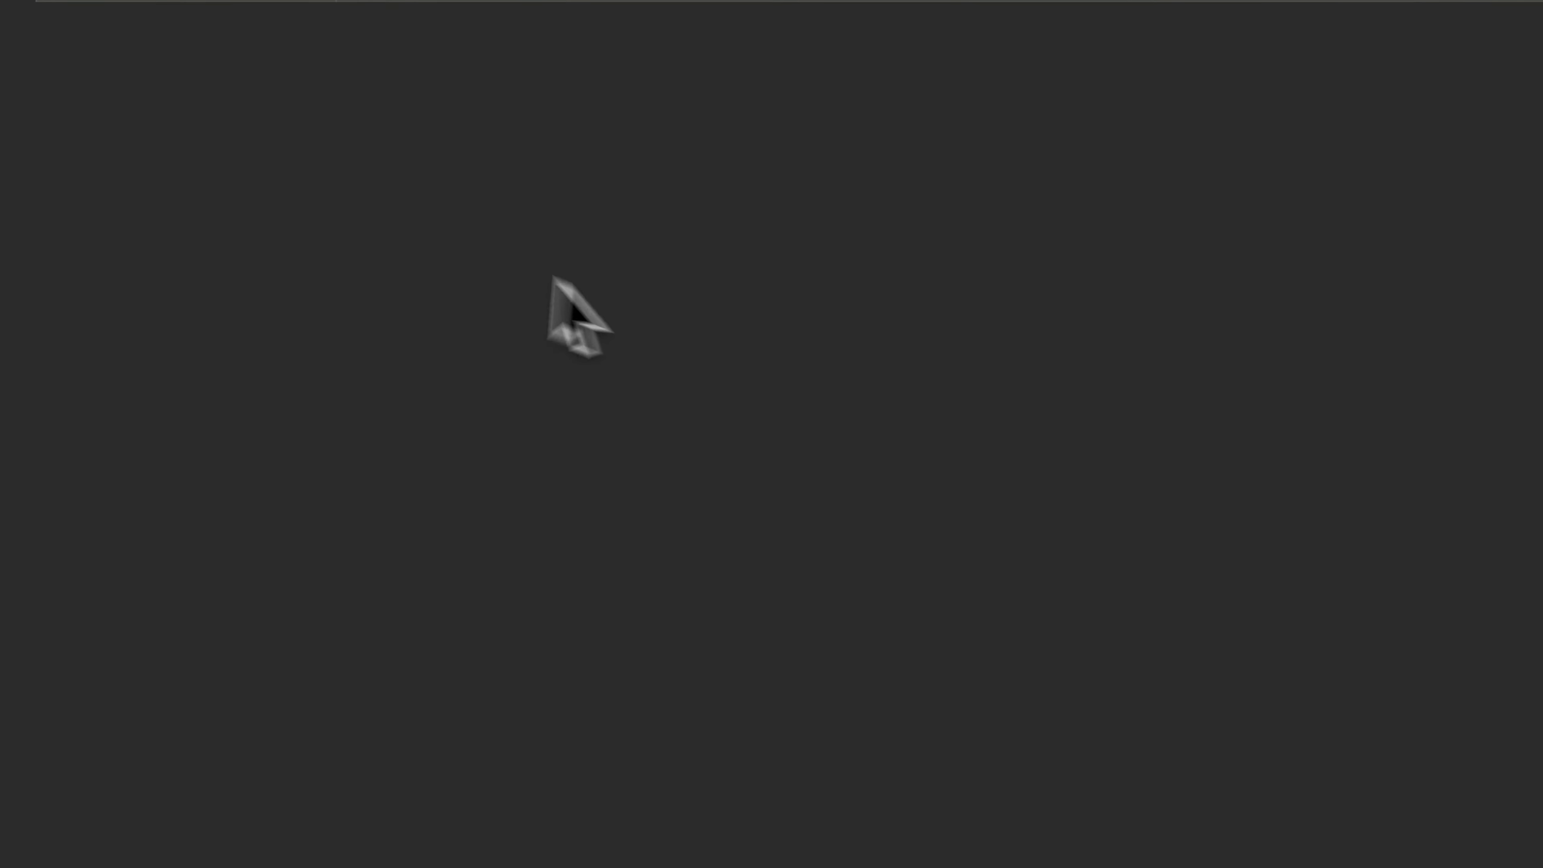
pyautogui.press('super+w')
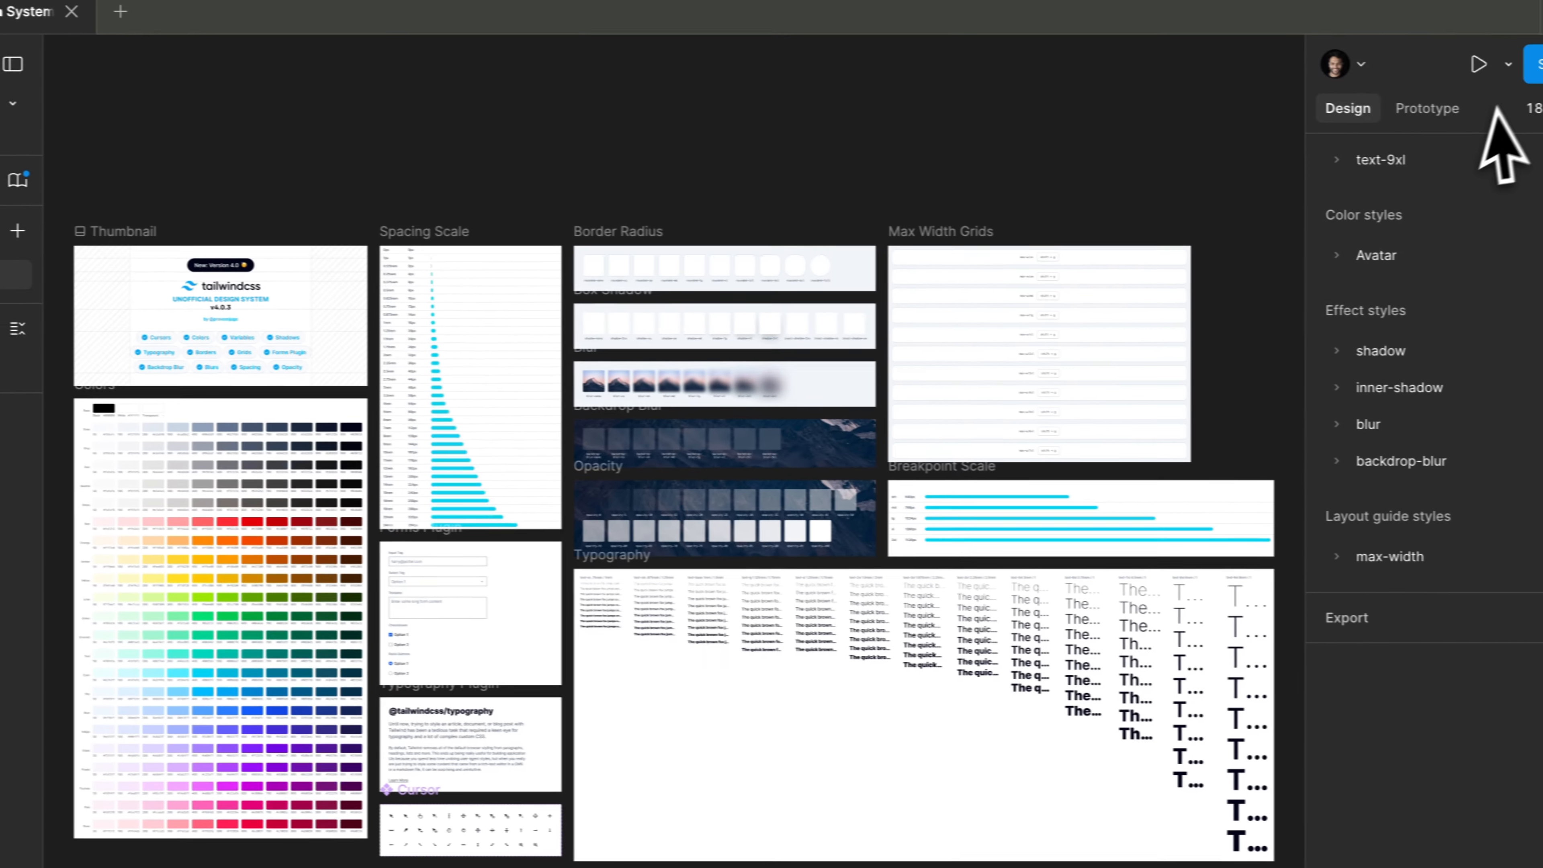
# - Open the file's sharing options and start a publish update for its existing Community file
pyautogui.click(1519, 62)
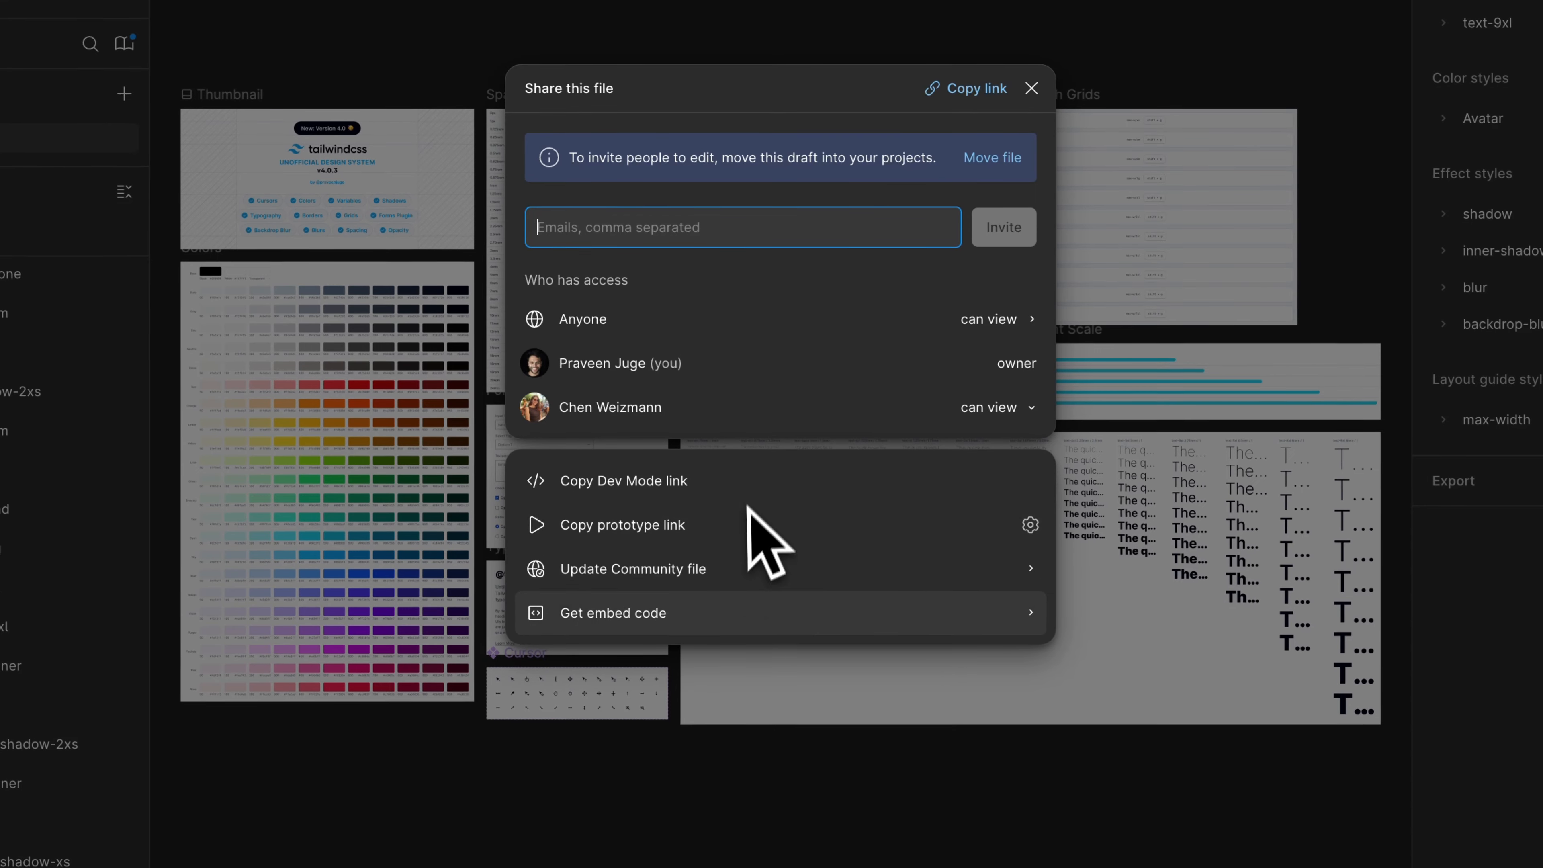
pyautogui.click(749, 577)
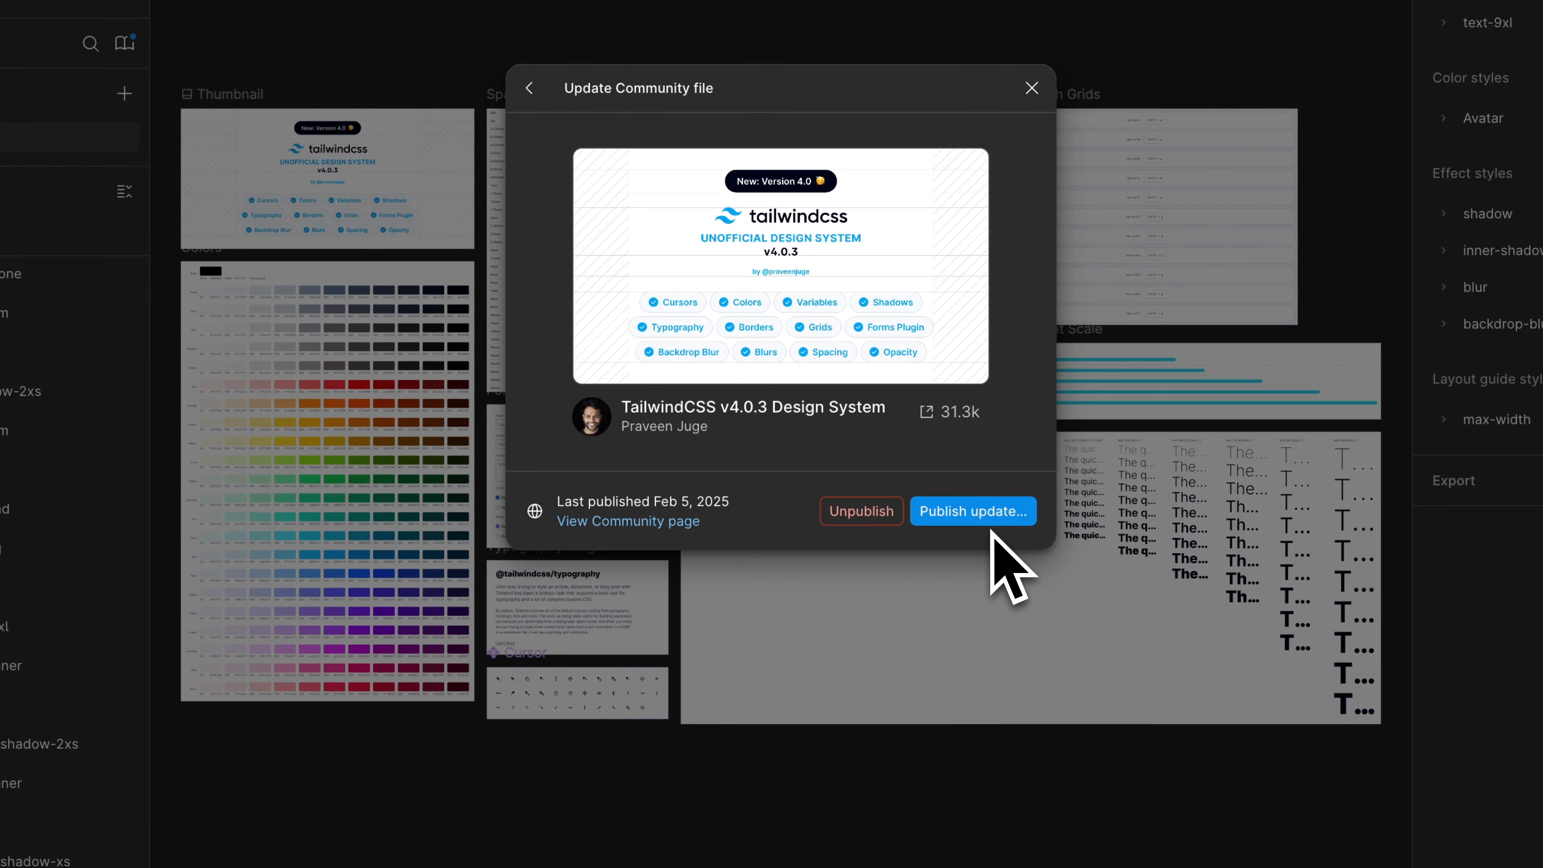
pyautogui.click(974, 512)
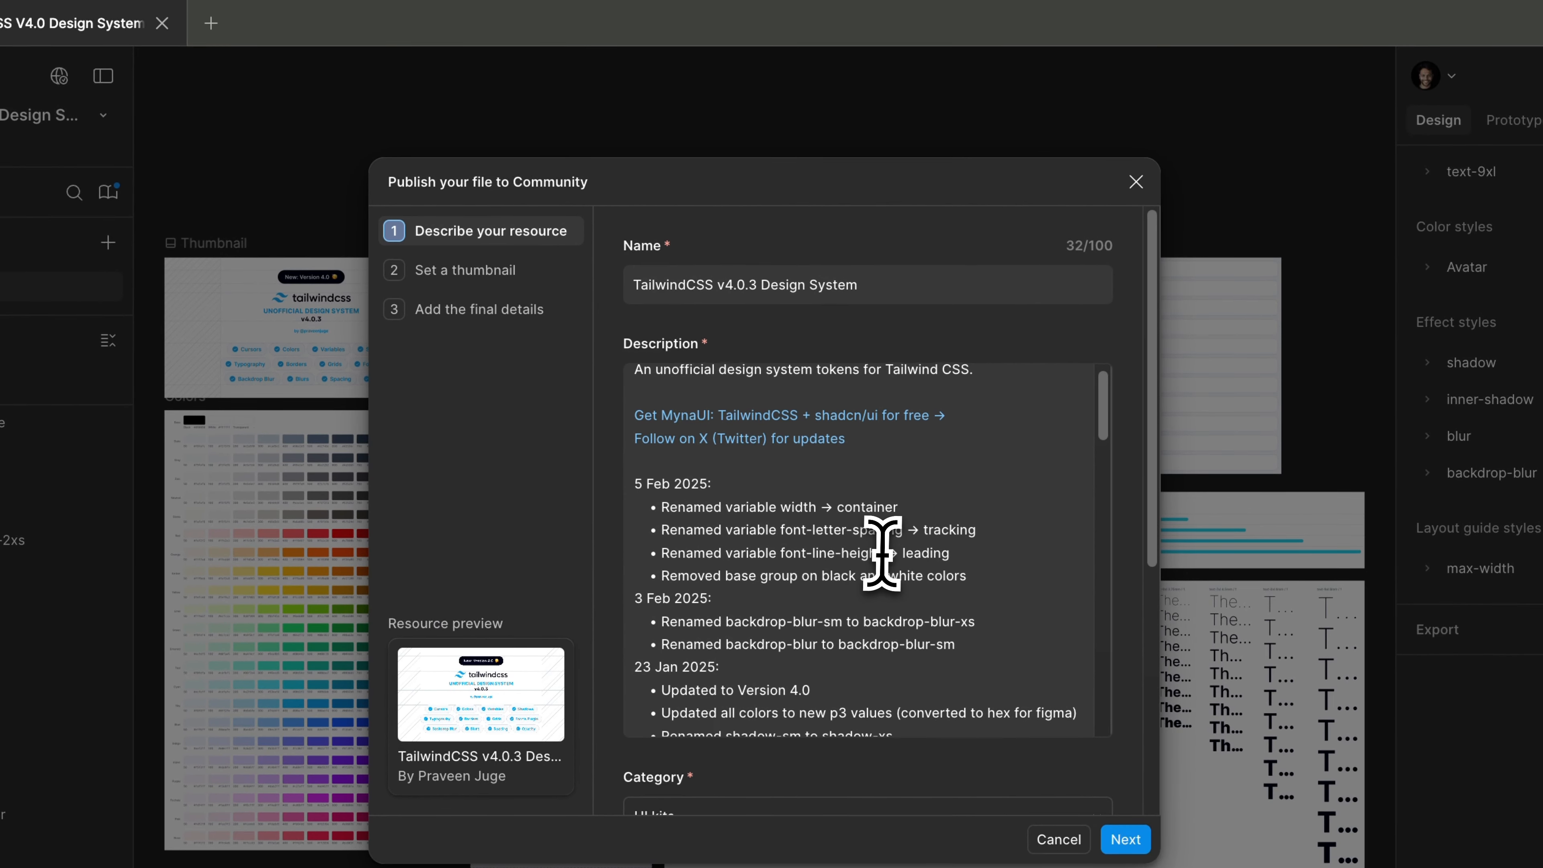
# - Add a changelog date line "12 May 2025:" above the 5 Feb 2025 entry in the description
pyautogui.click(797, 440)
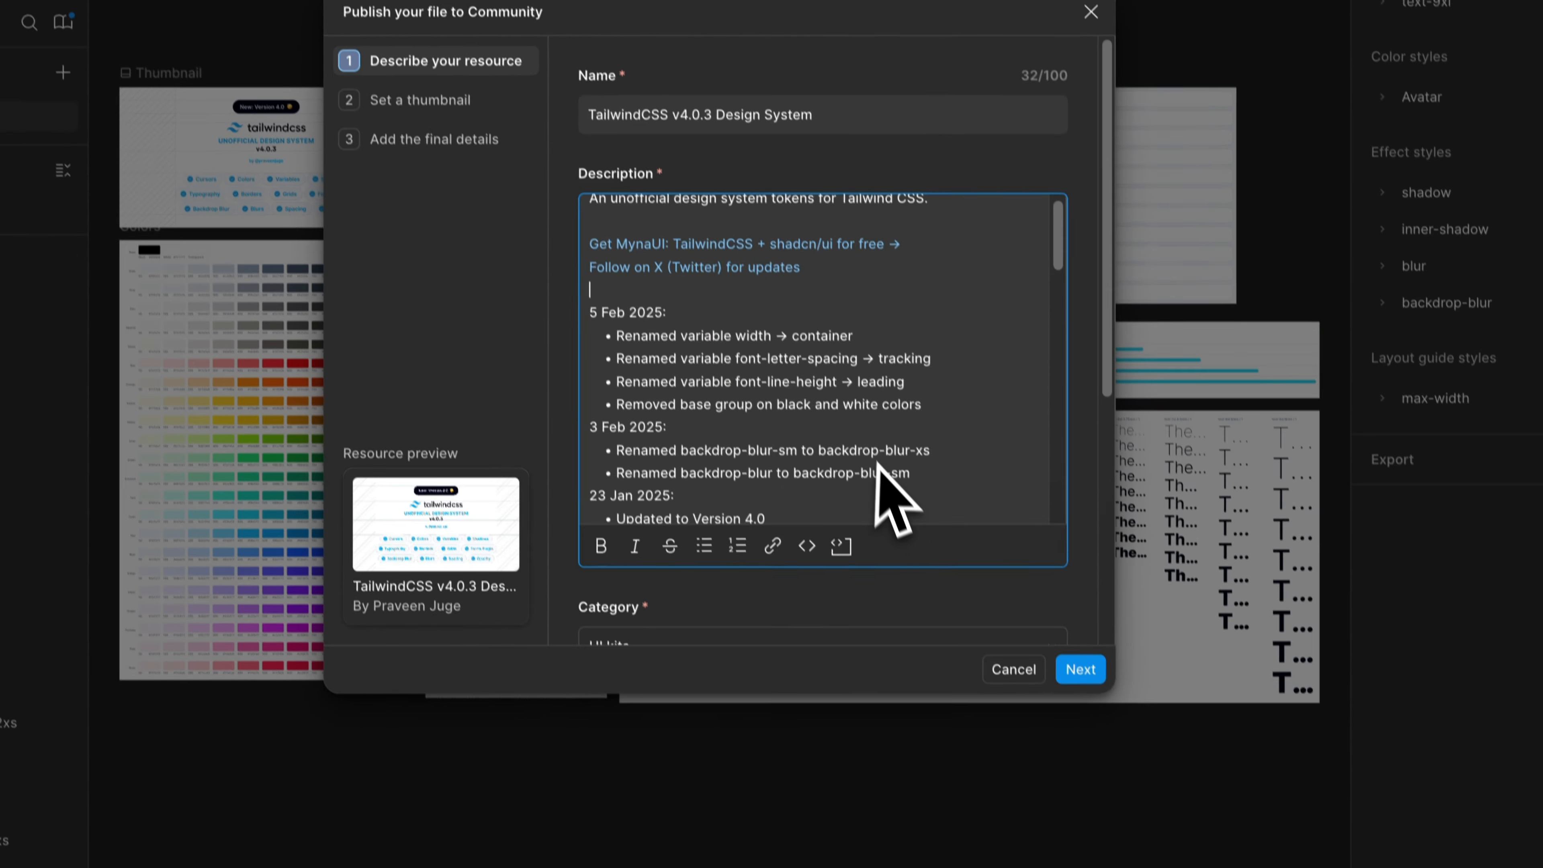
pyautogui.write('12')
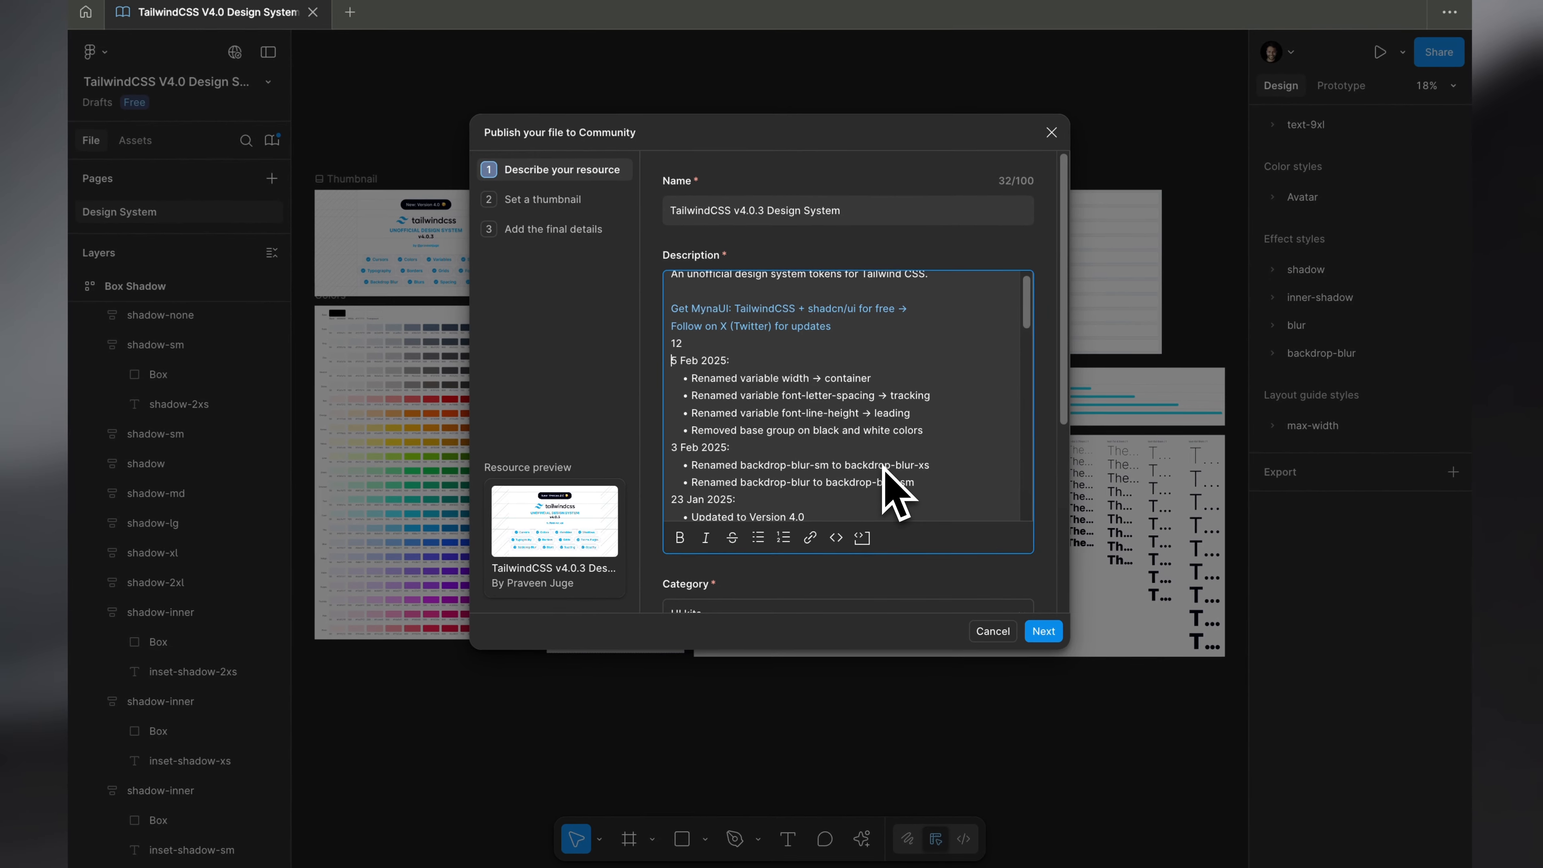
pyautogui.press('BackSpace')
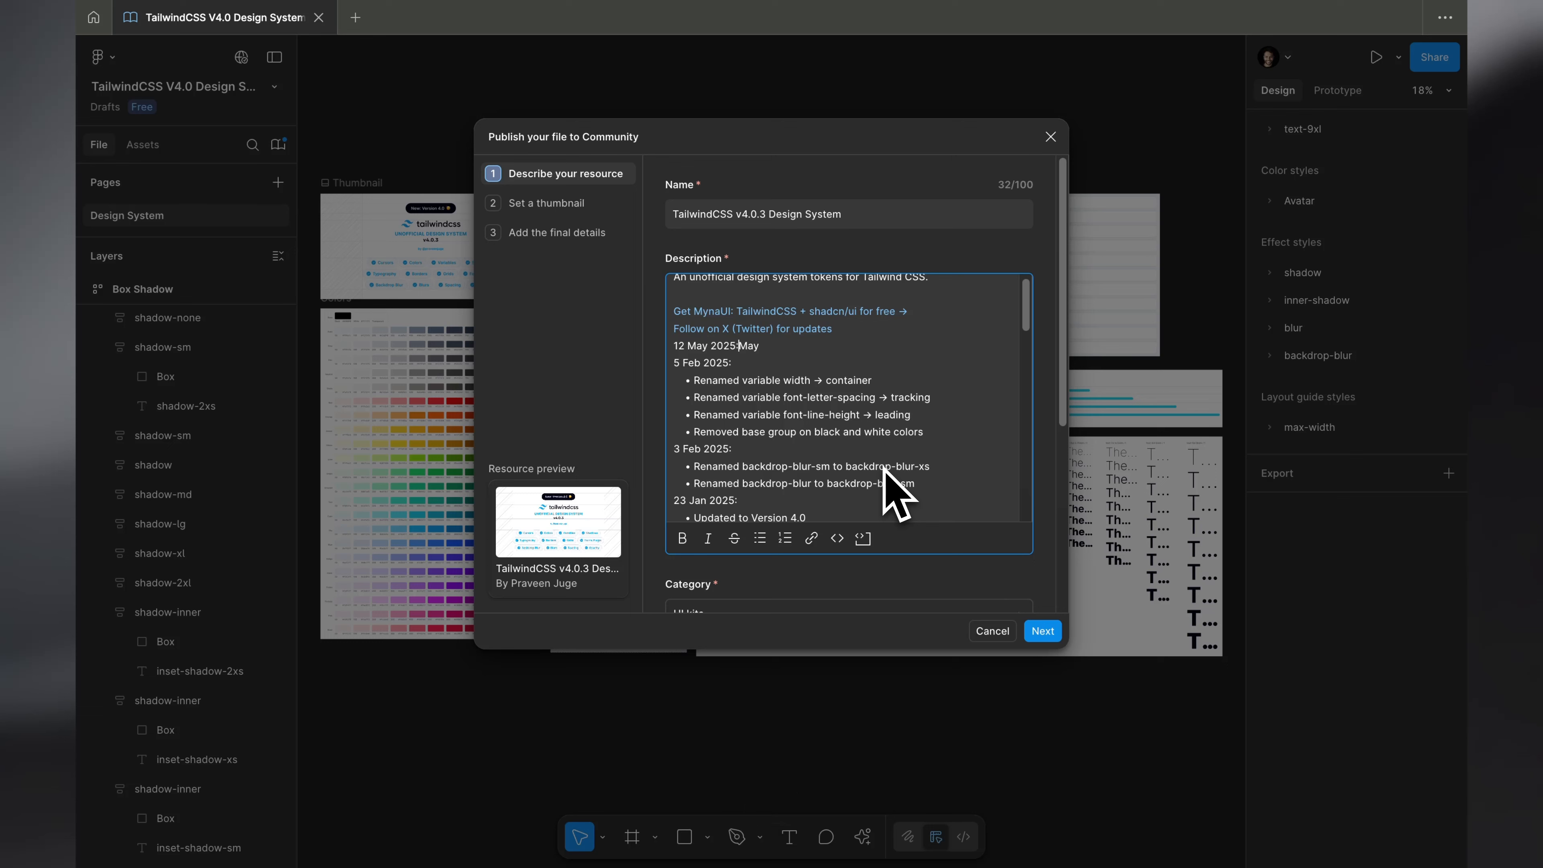
pyautogui.press('BackSpace')
pyautogui.press('BackSpace')
pyautogui.press('BackSpace')
pyautogui.press('BackSpace')
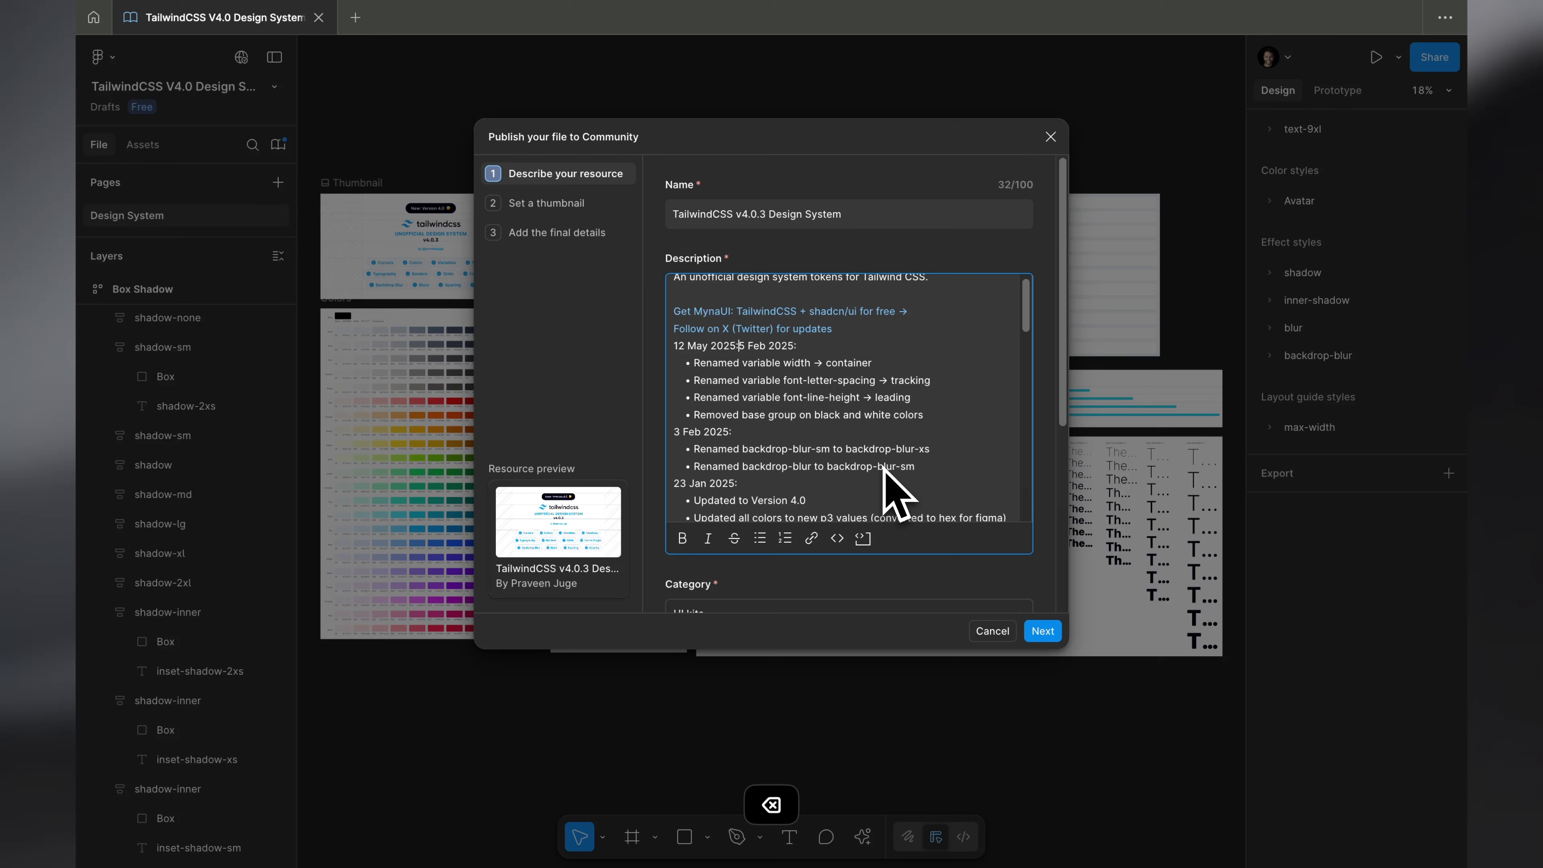
pyautogui.press('super+z')
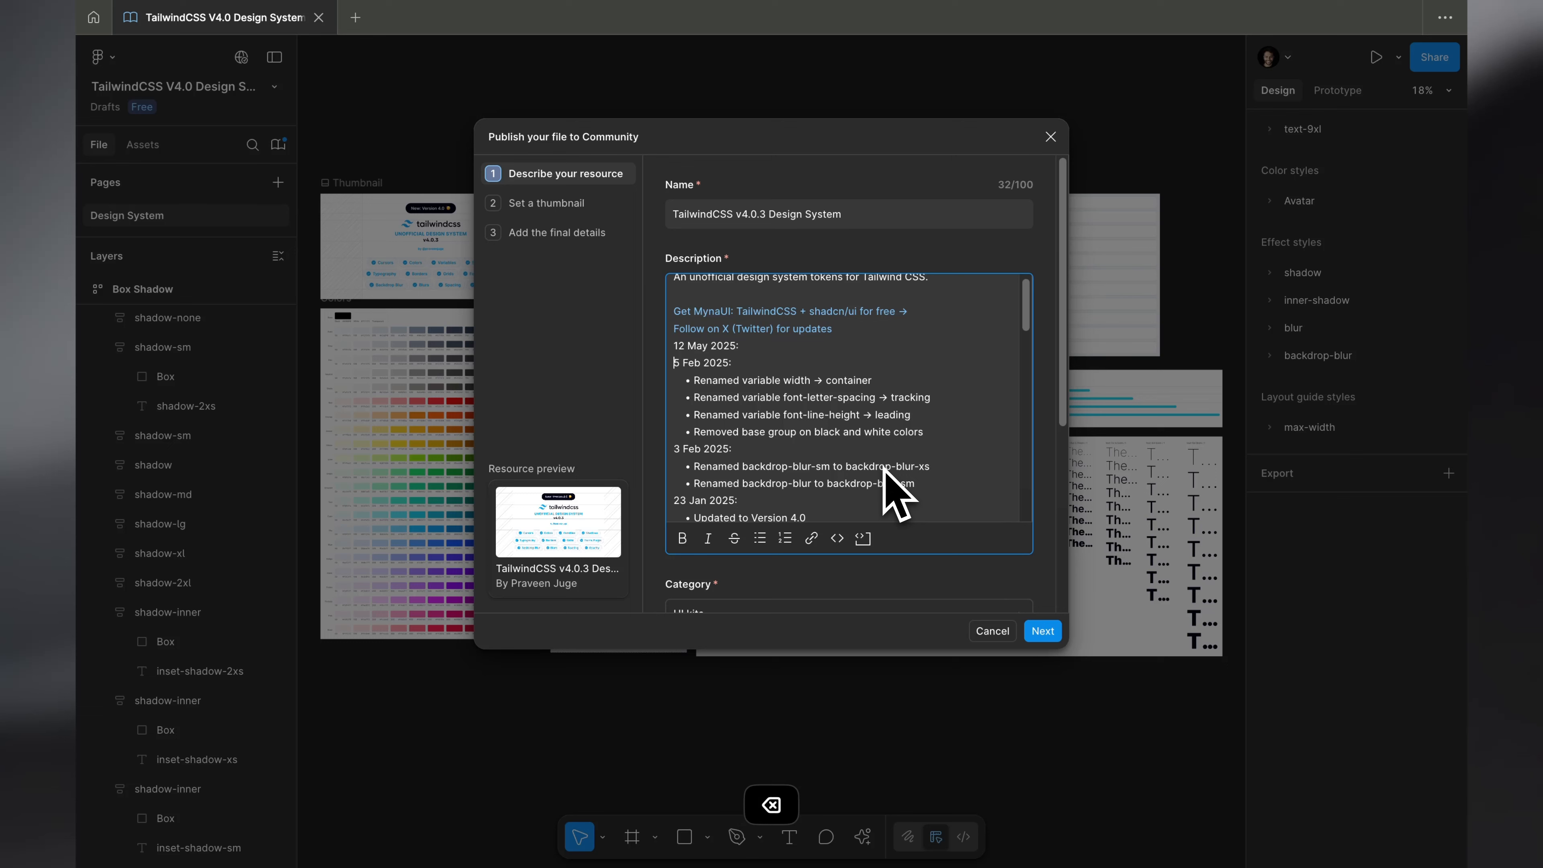
# - Add the bullet "Added Inset Shadows" under the 12 May 2025 changelog date
pyautogui.press('Return')
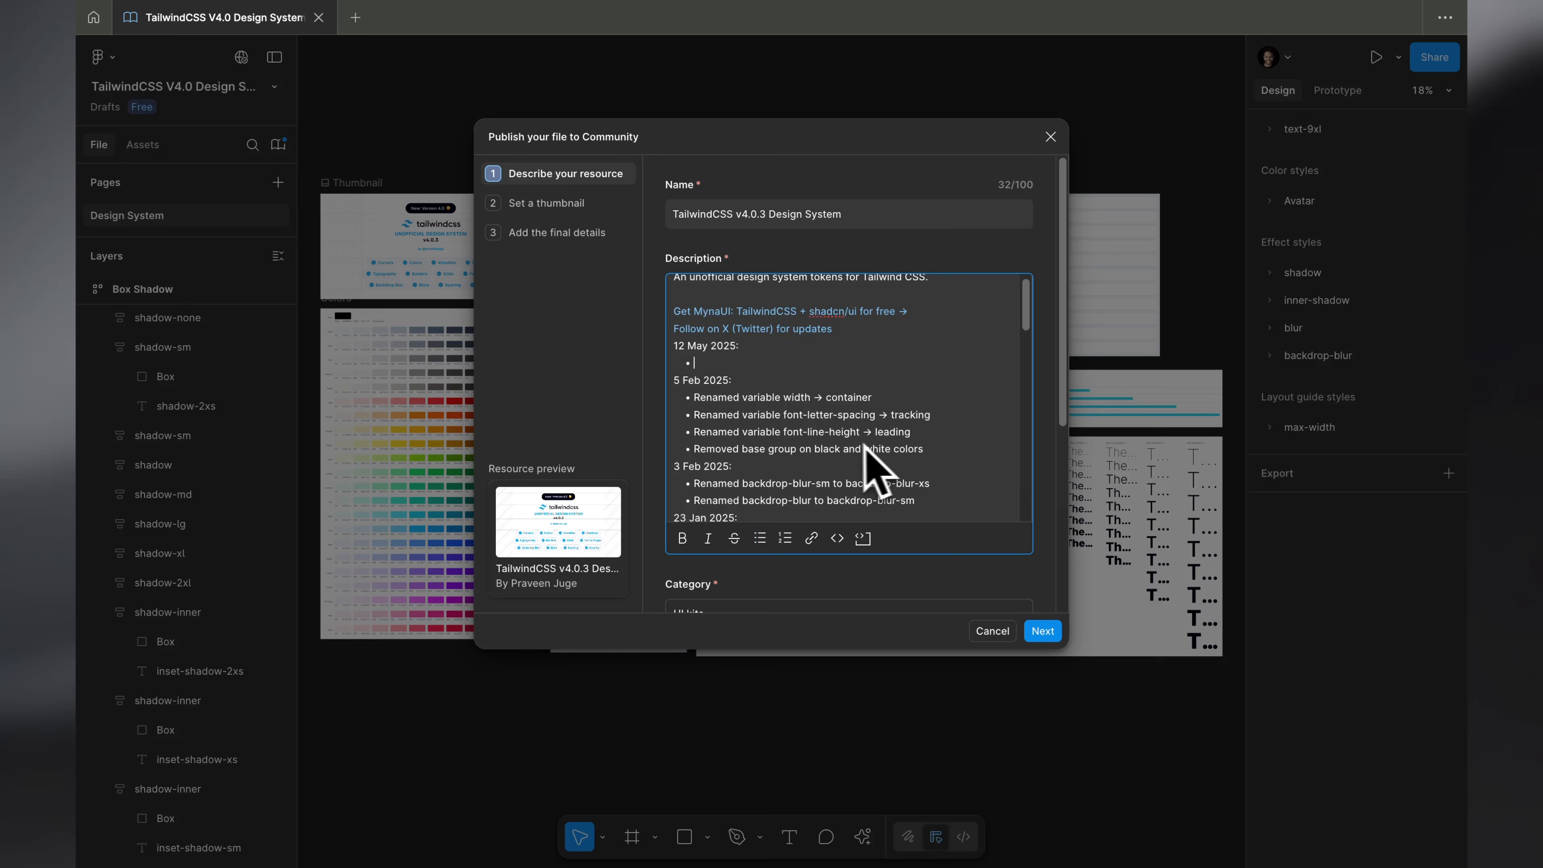
pyautogui.scroll(1, 731, 369)
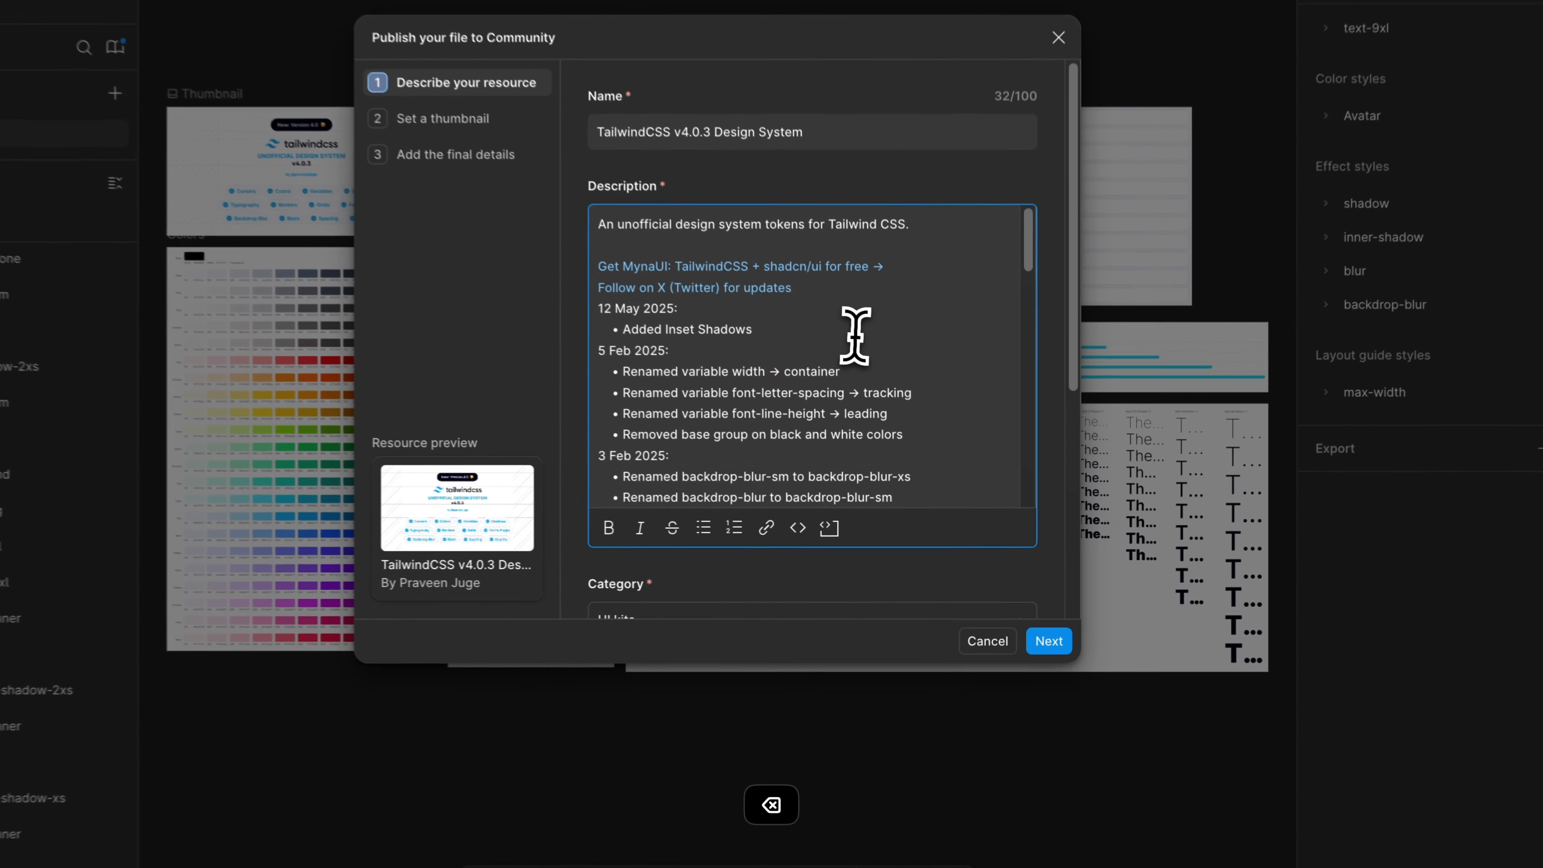
pyautogui.click(869, 392)
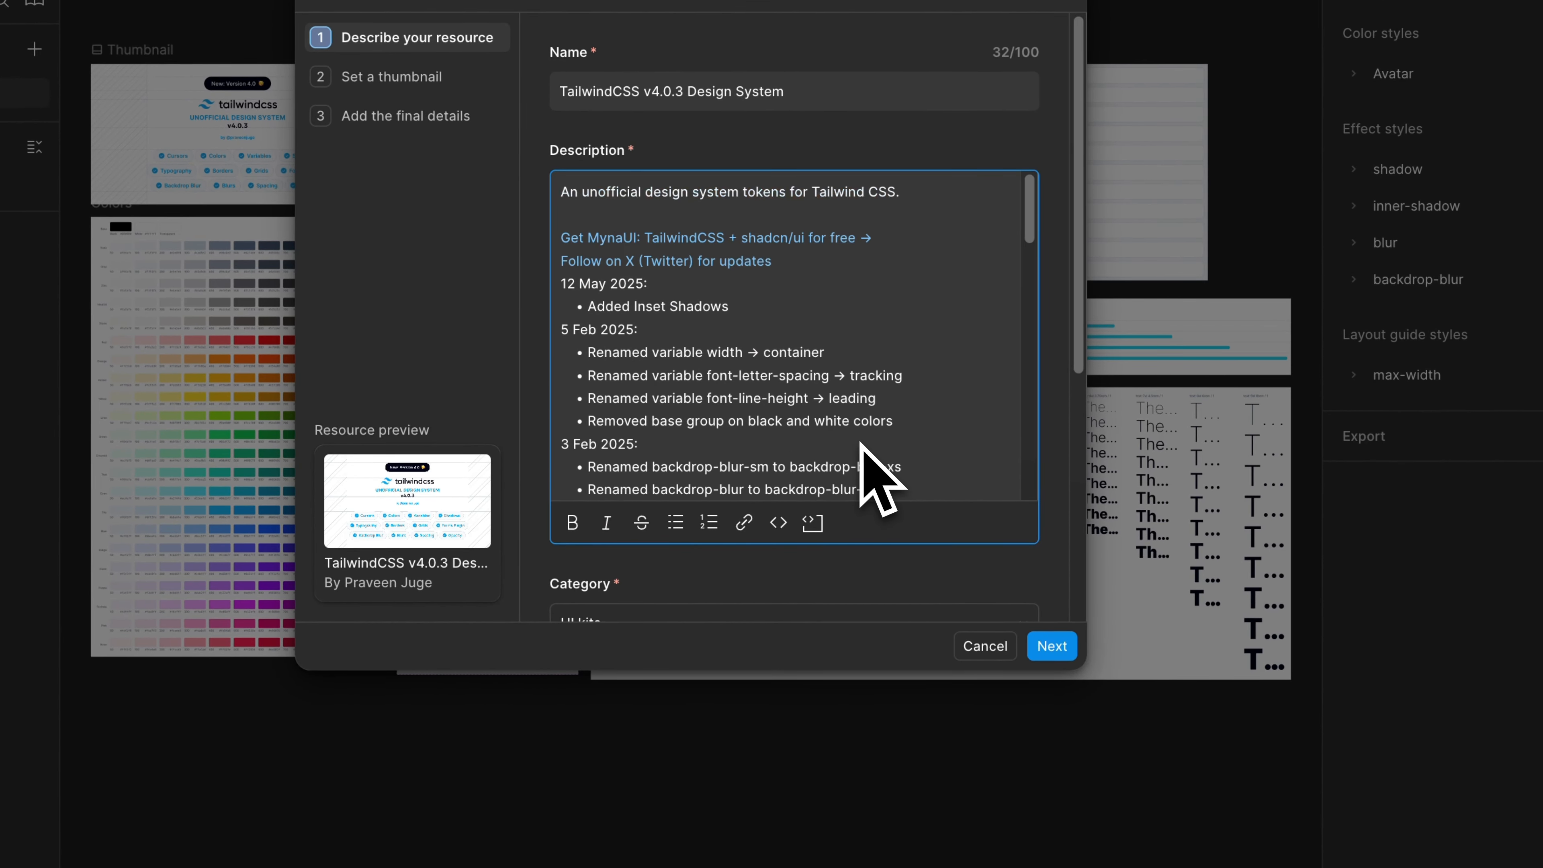
# - Remove the custom tags color palette, tailwind variables, spacing, tailwind figma, tokens, tailwind ui and ui kit from the Community listing
pyautogui.click(1060, 643)
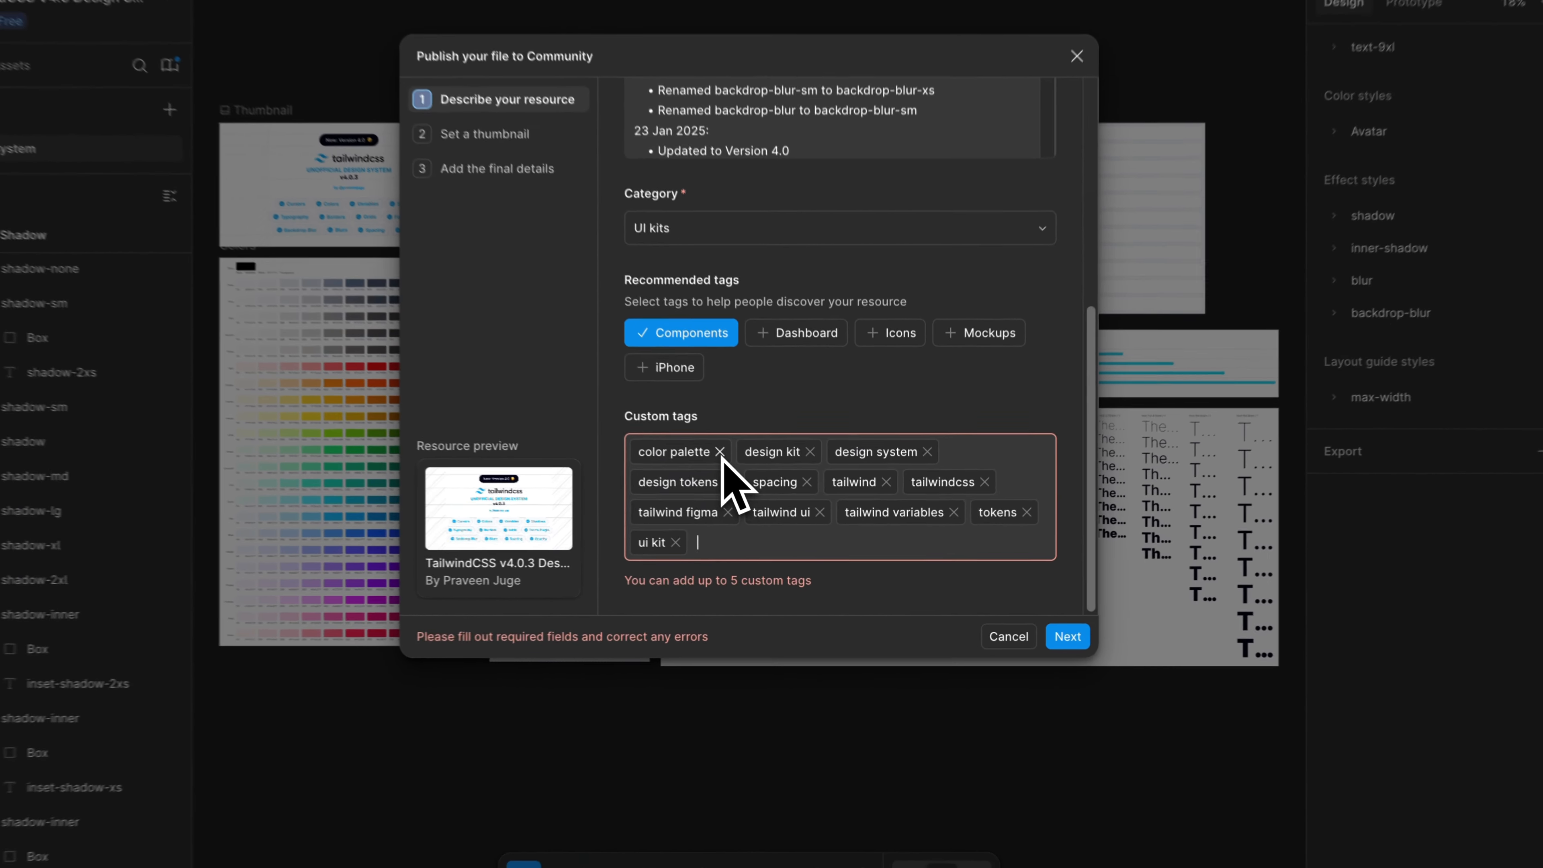
pyautogui.click(746, 473)
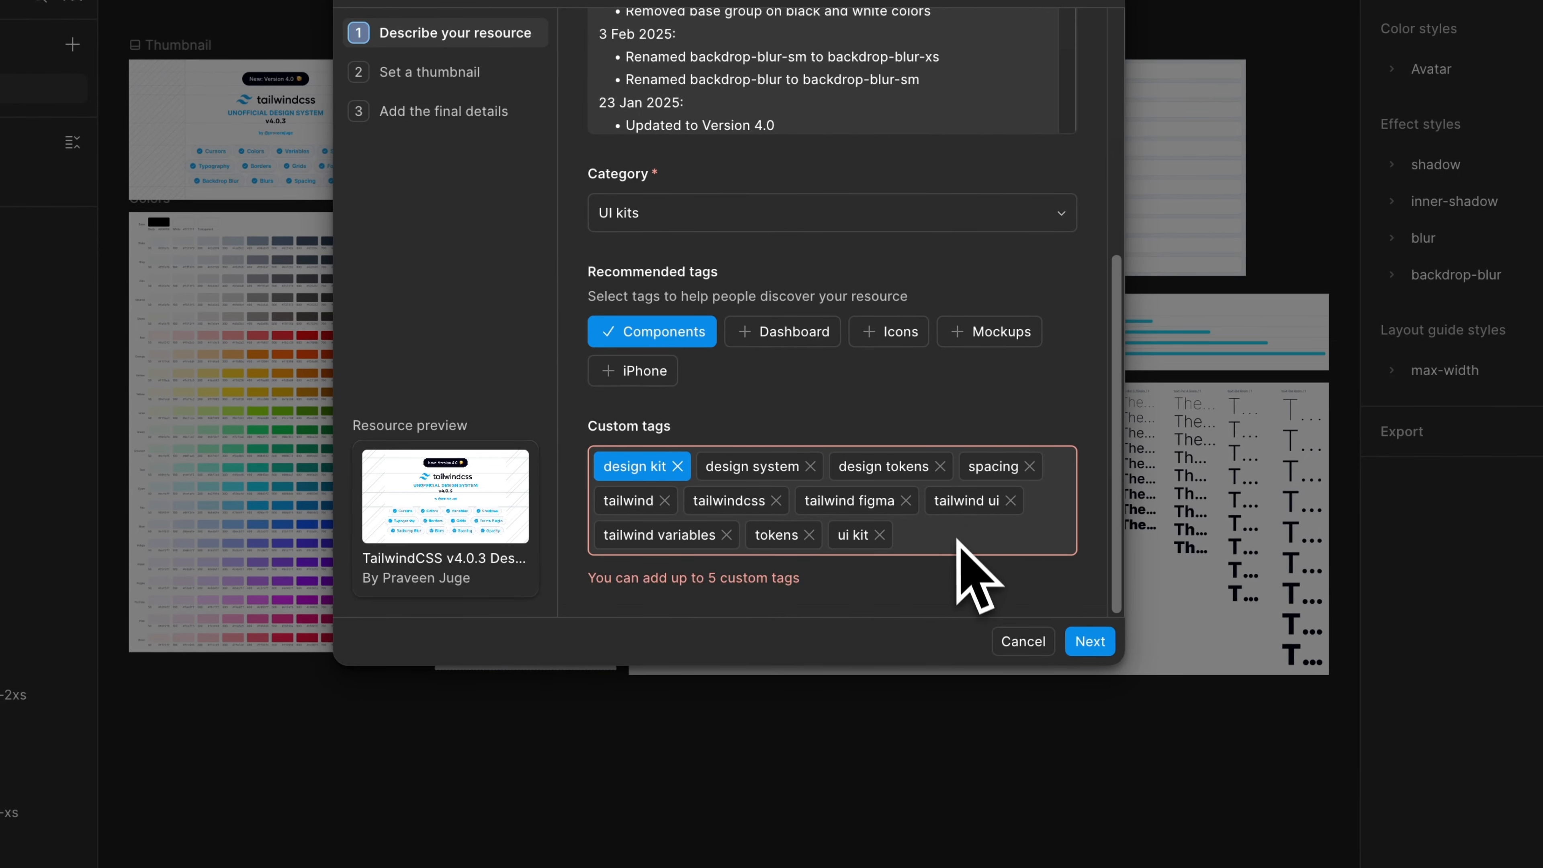
pyautogui.click(727, 535)
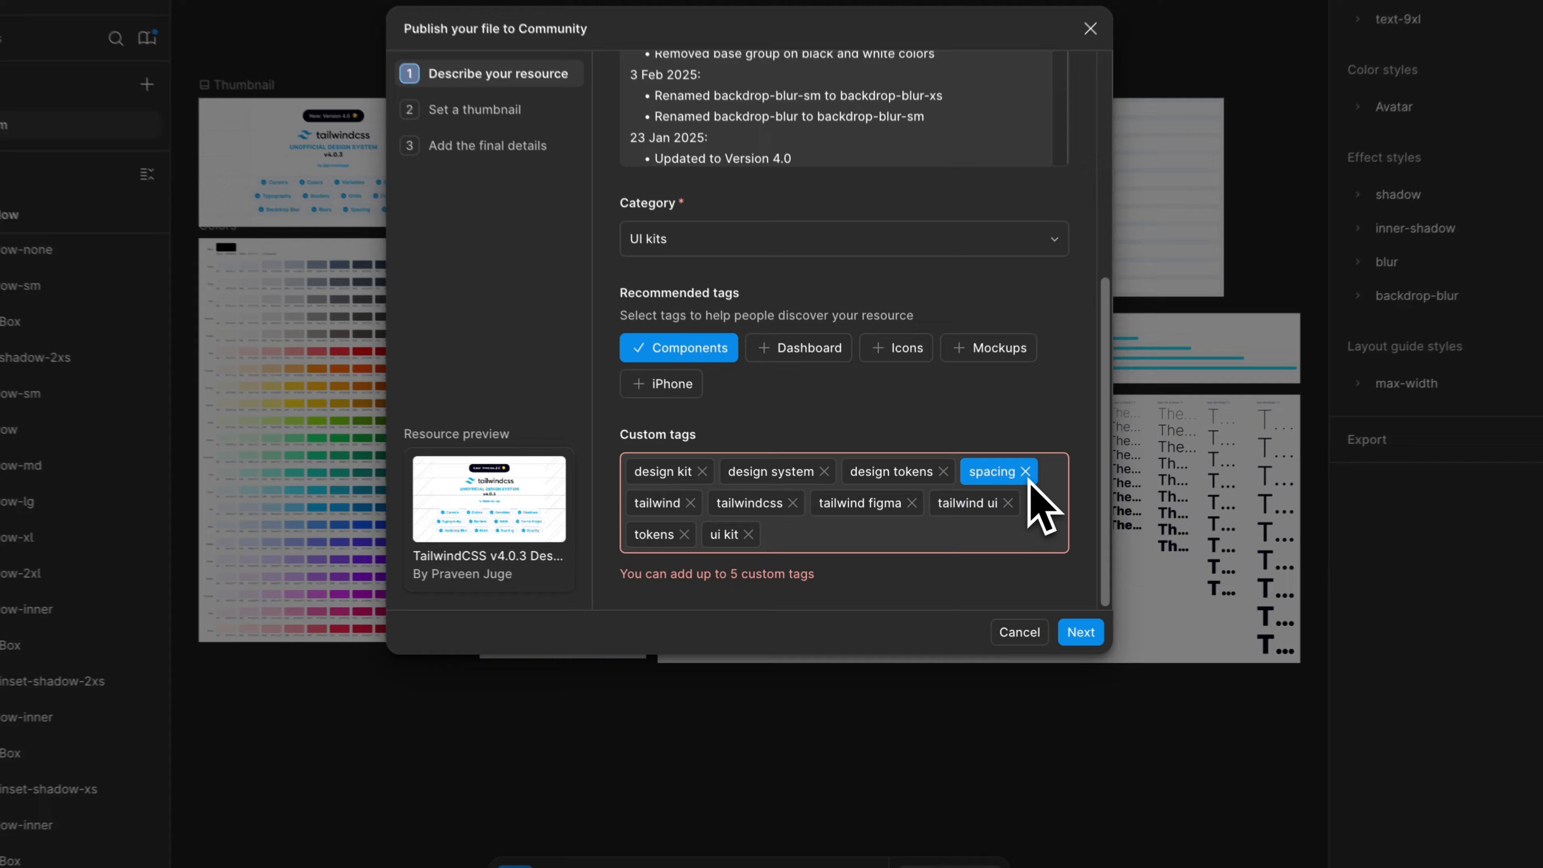
pyautogui.click(997, 499)
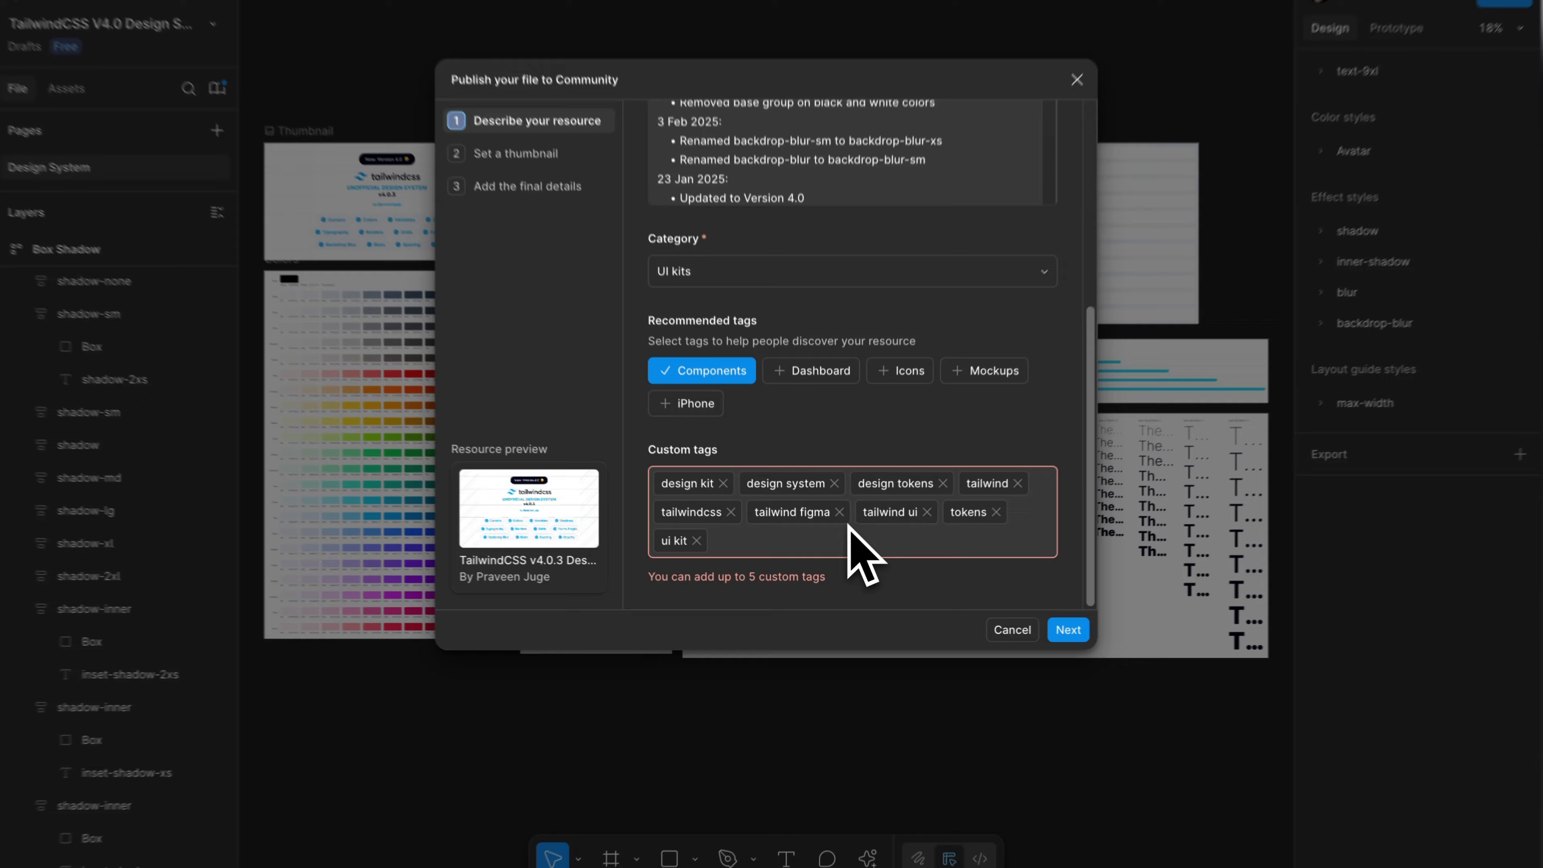
pyautogui.click(836, 524)
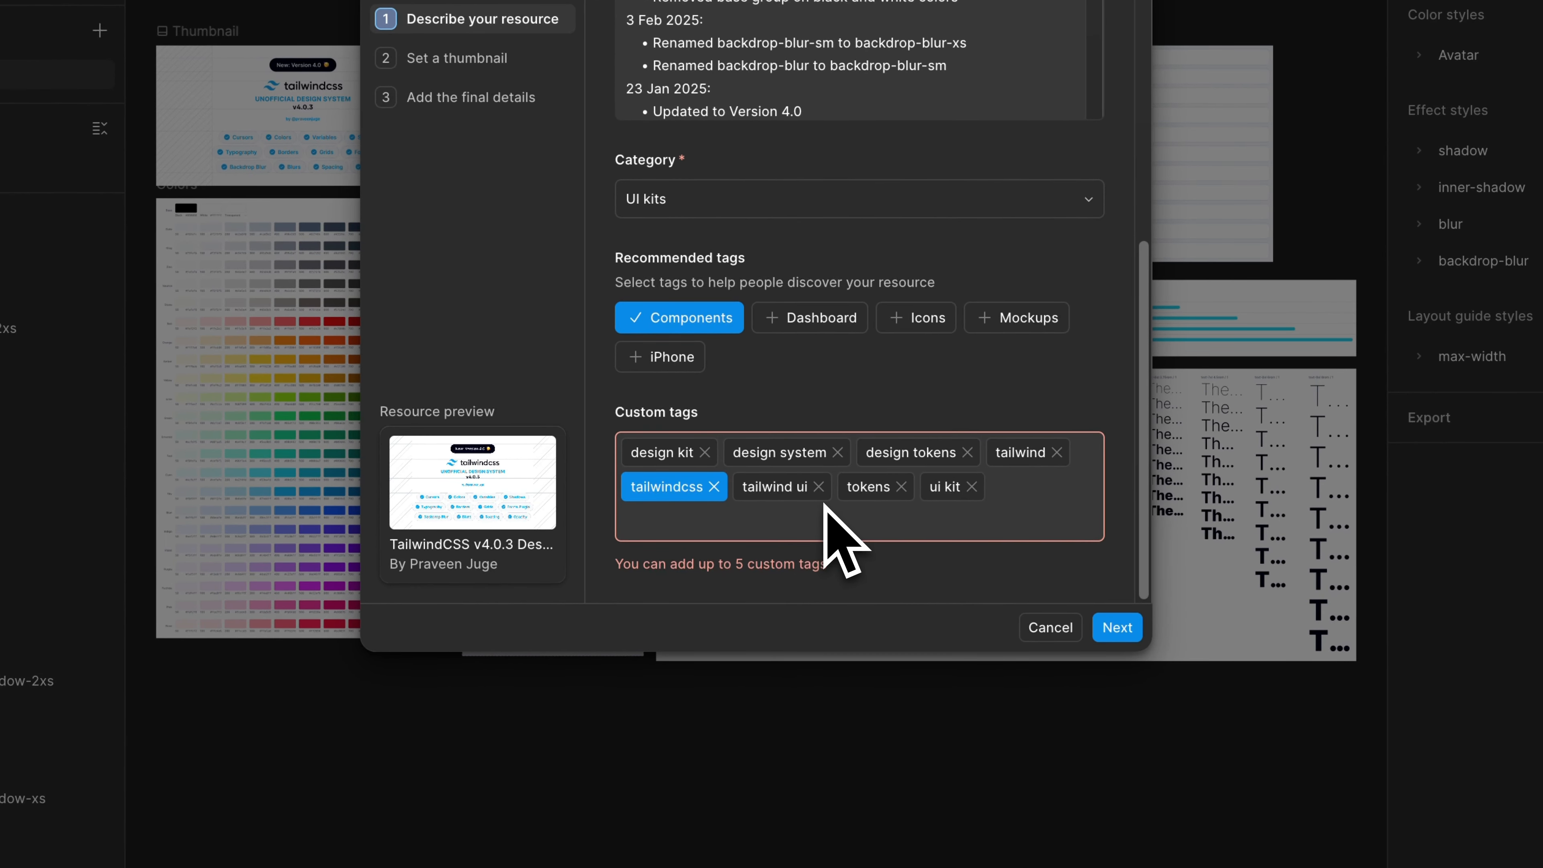
pyautogui.click(904, 492)
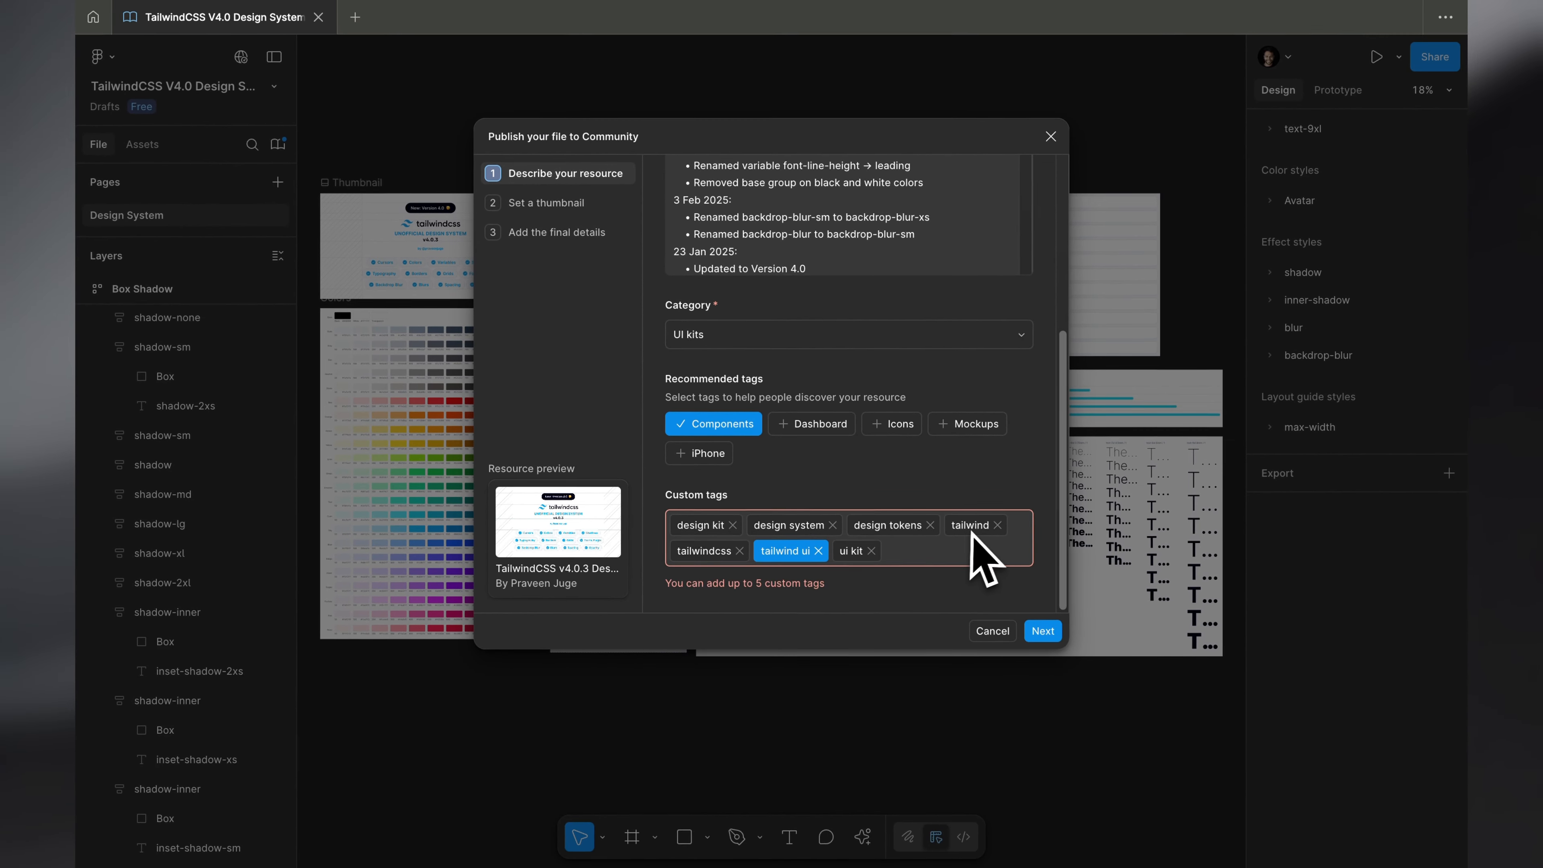
pyautogui.click(826, 551)
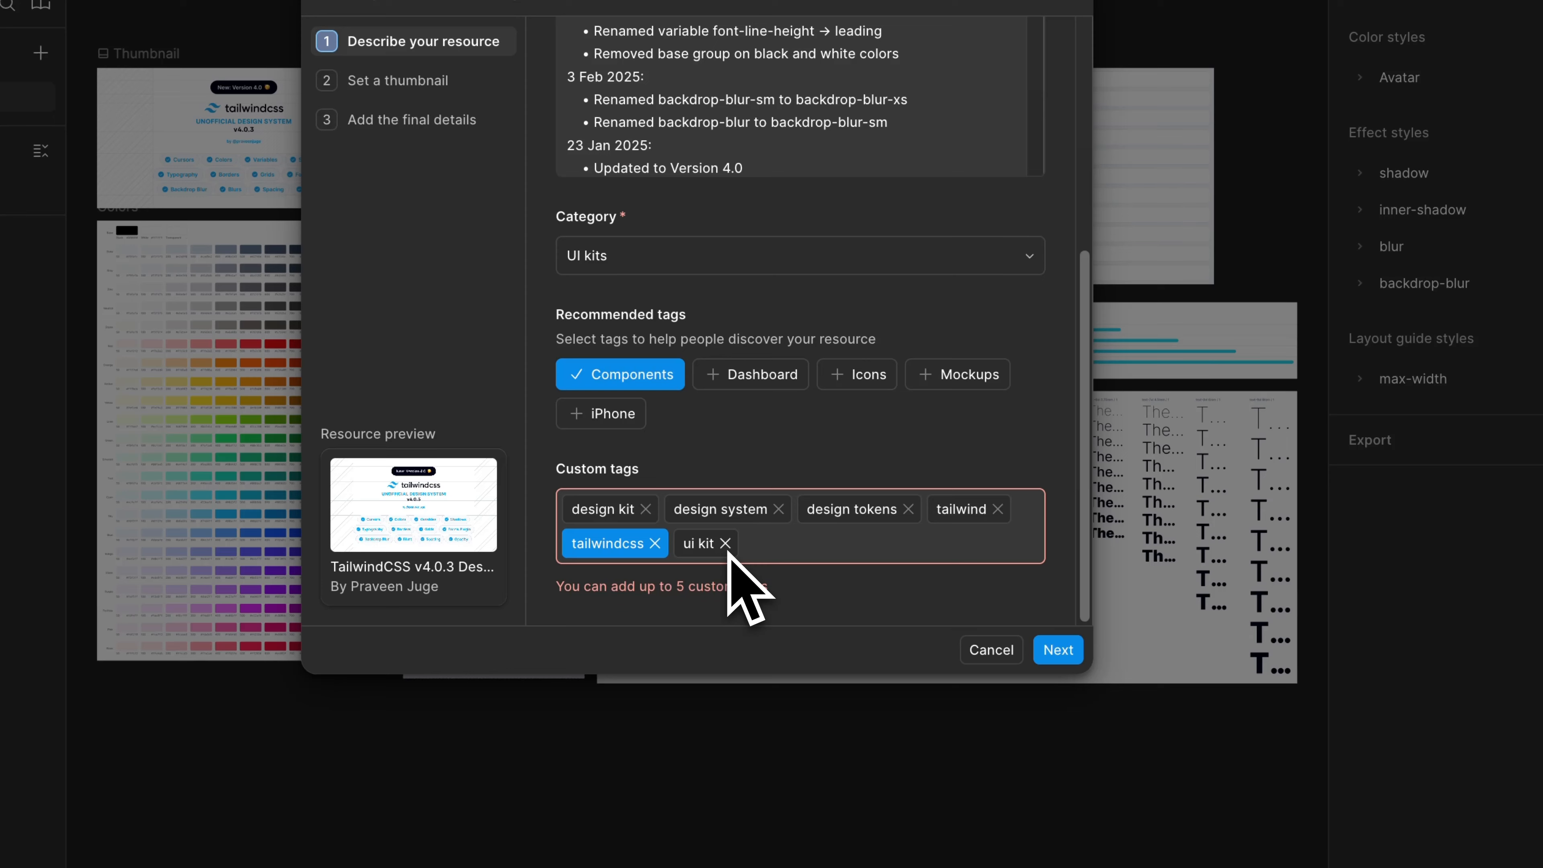
pyautogui.click(726, 542)
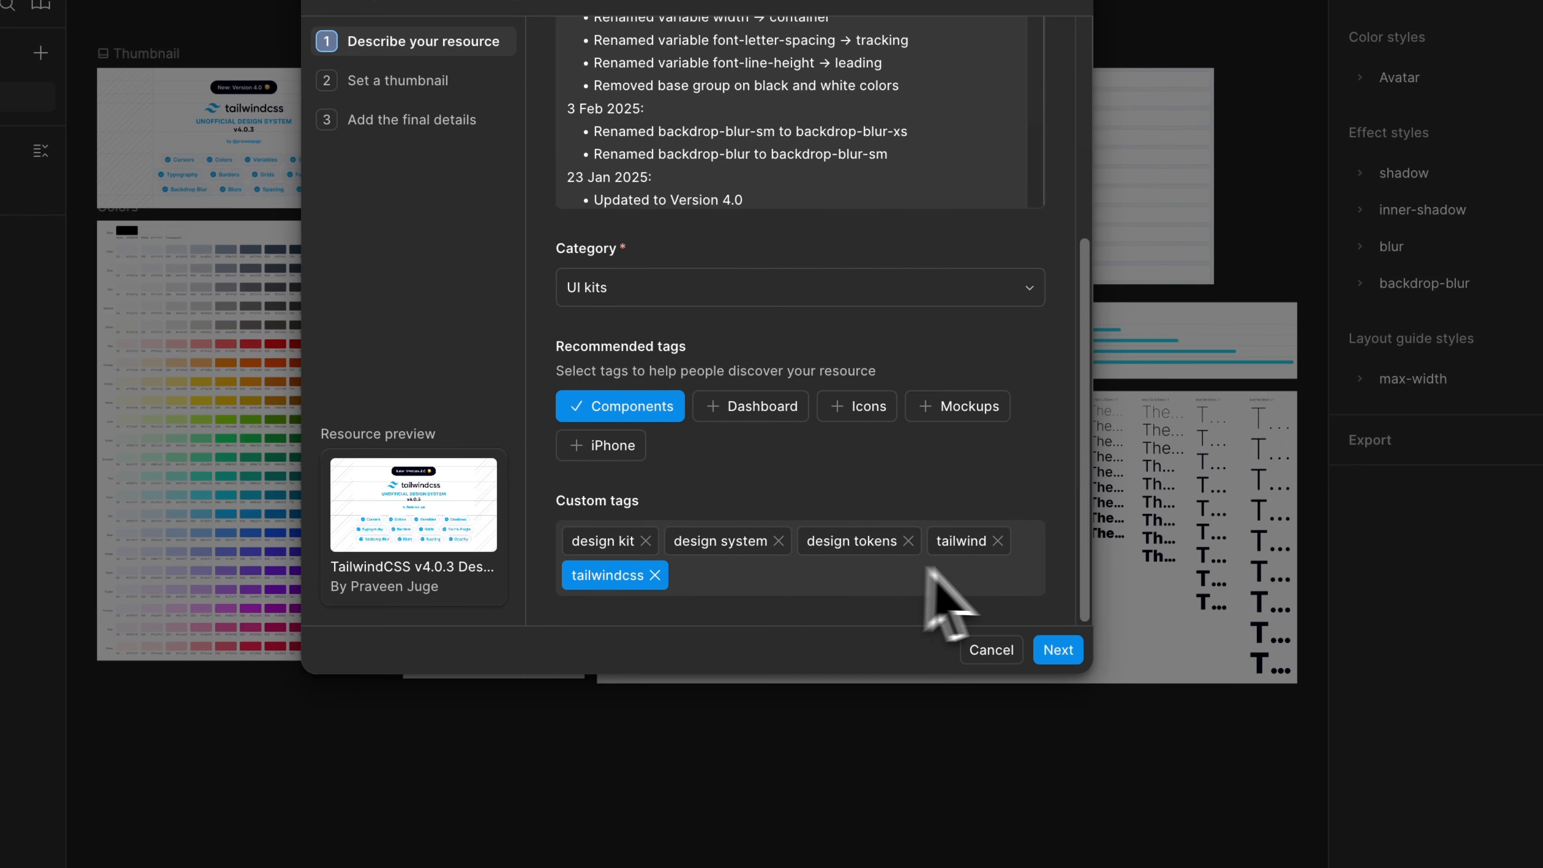
# - Review the thumbnail, keep the individual creator as author, and publish the update to the Community
pyautogui.click(1057, 651)
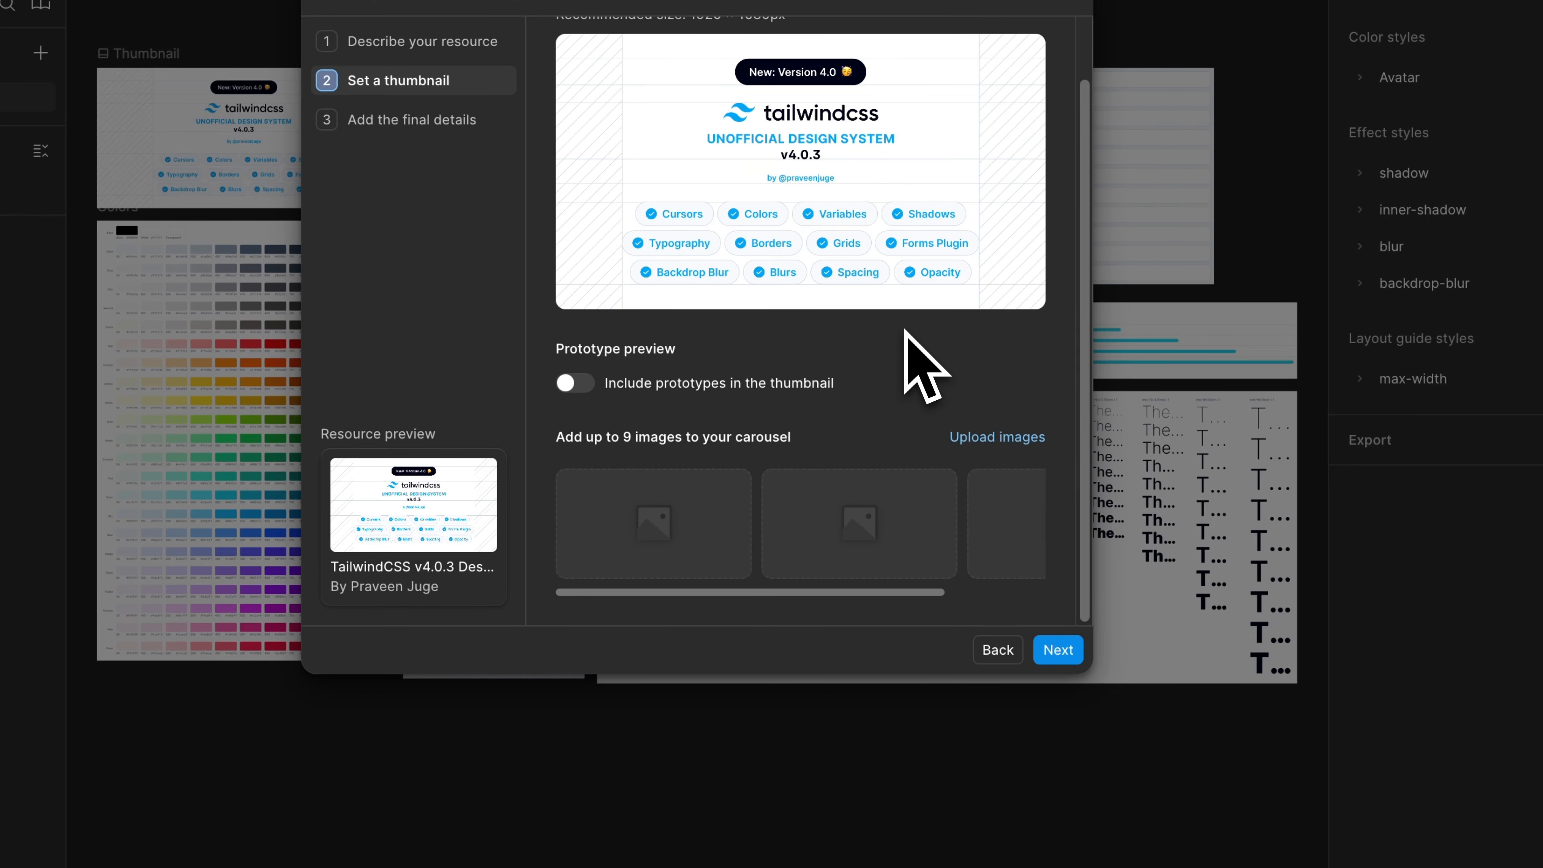
pyautogui.scroll(3, 905, 331)
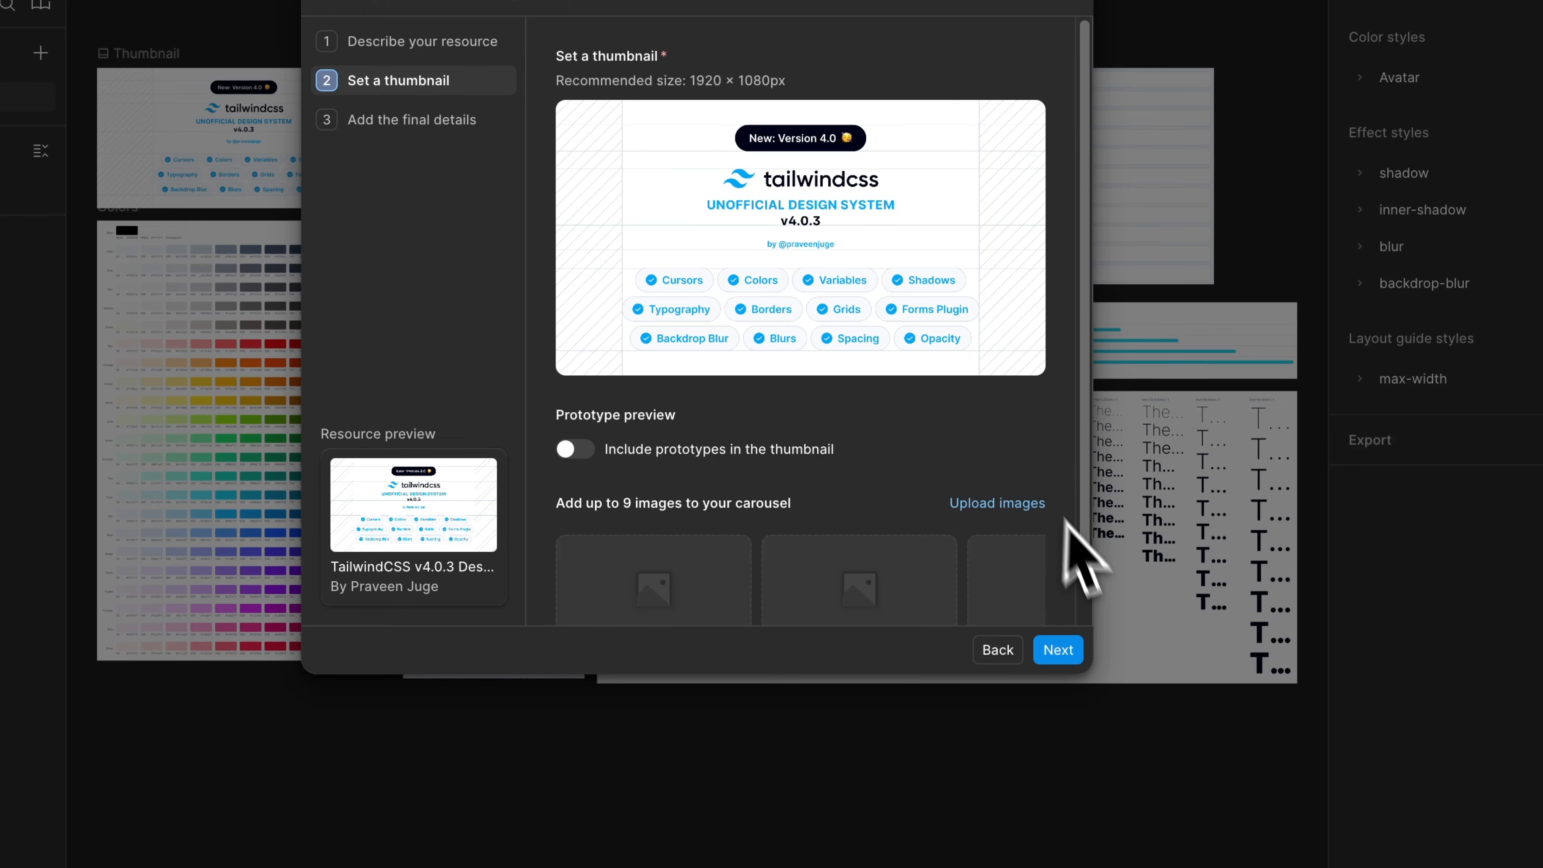
pyautogui.click(1067, 649)
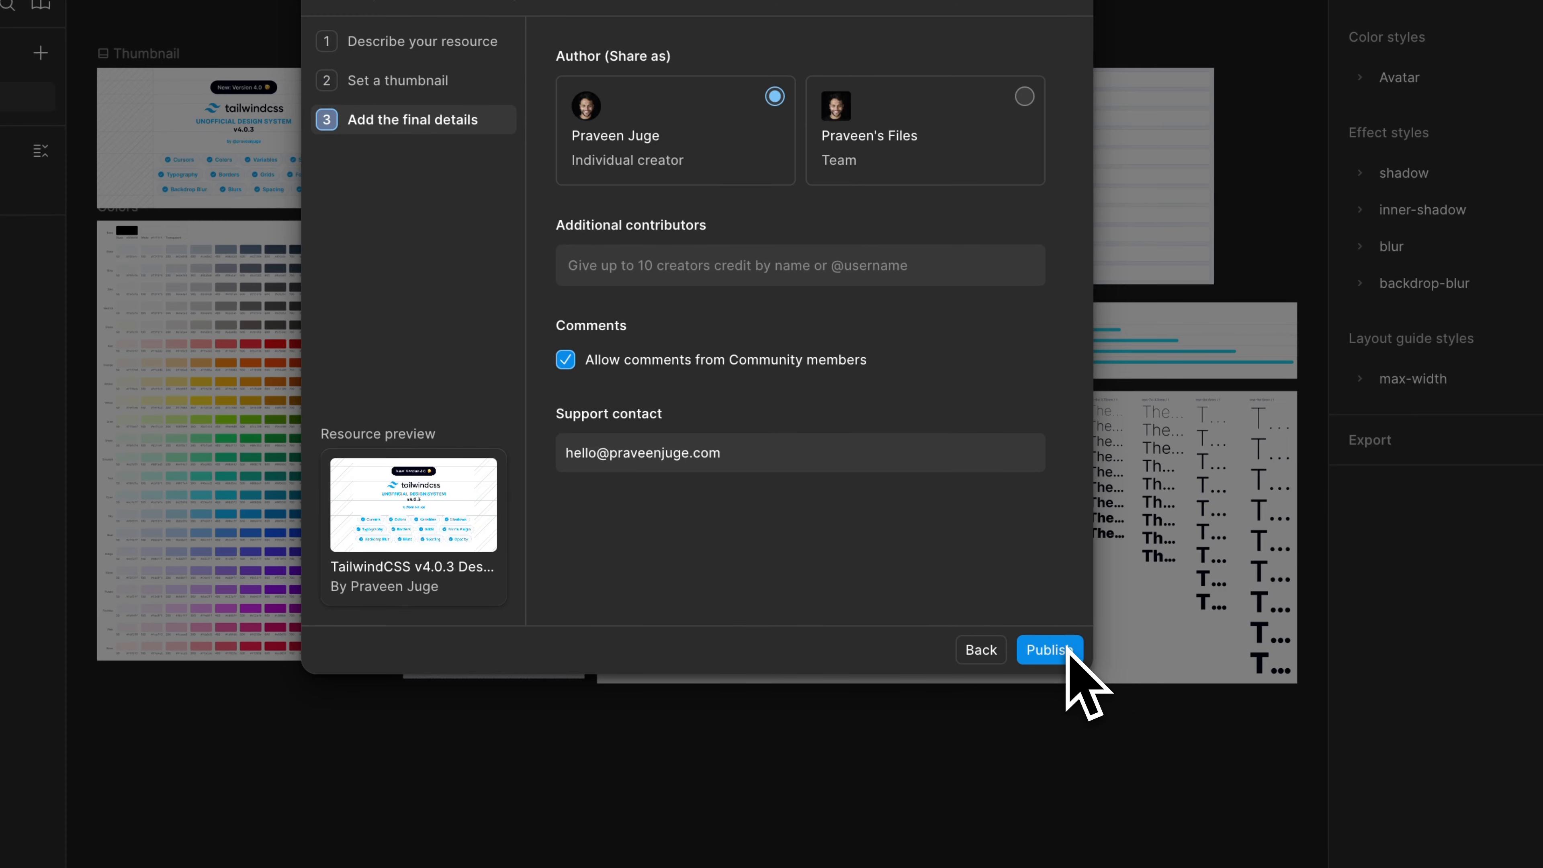
pyautogui.click(1051, 650)
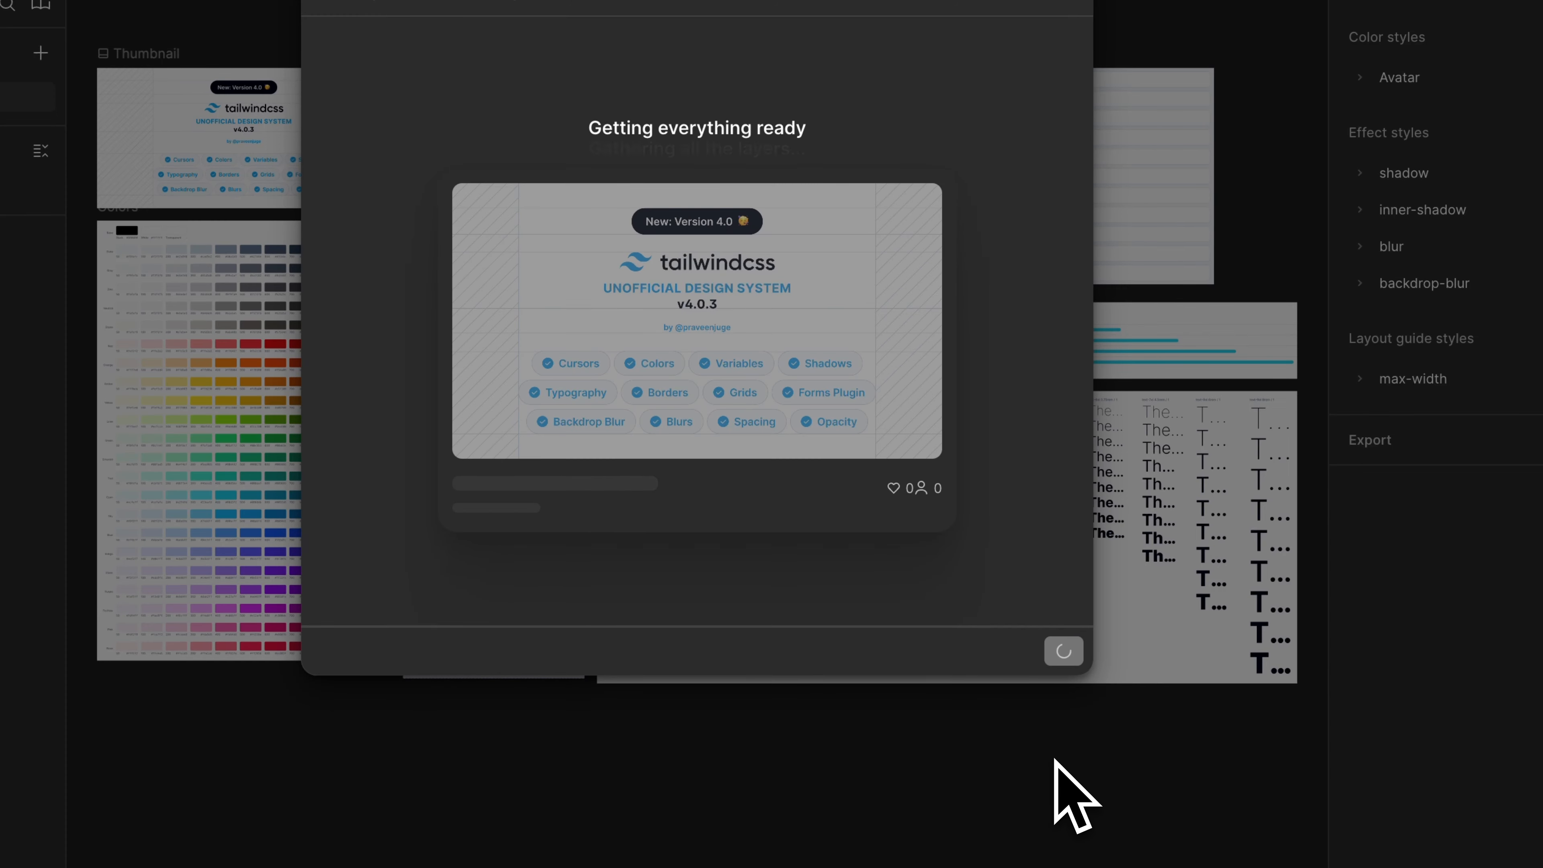